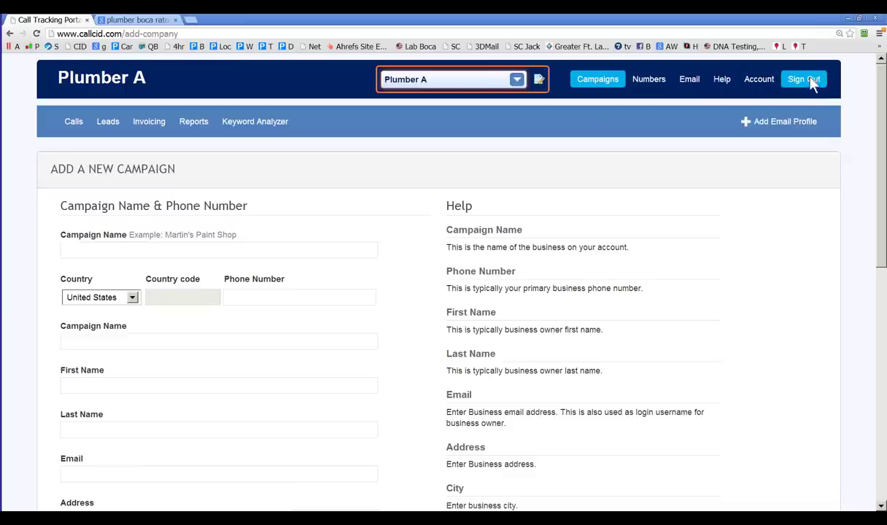
# Step: Sign out of the Plumber A account from the top navigation bar
pyautogui.click(808, 81)
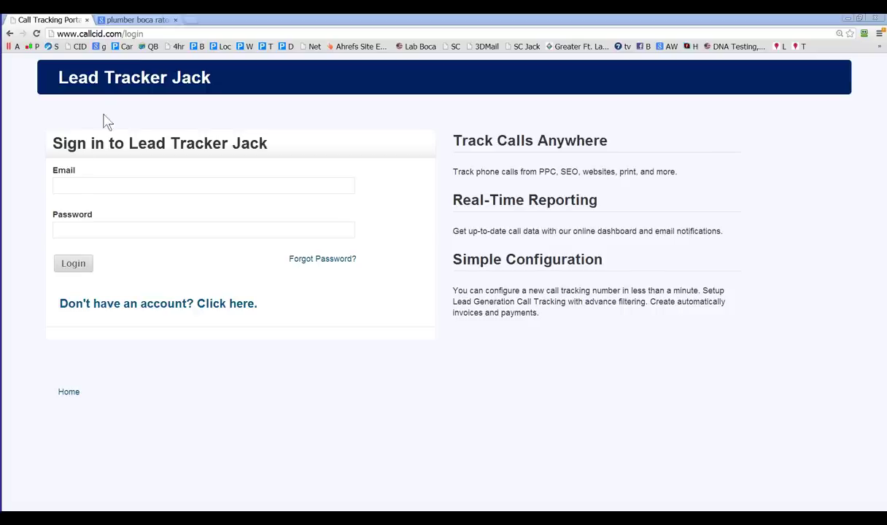
# Step: Log in with the training account's email and password
pyautogui.click(71, 185)
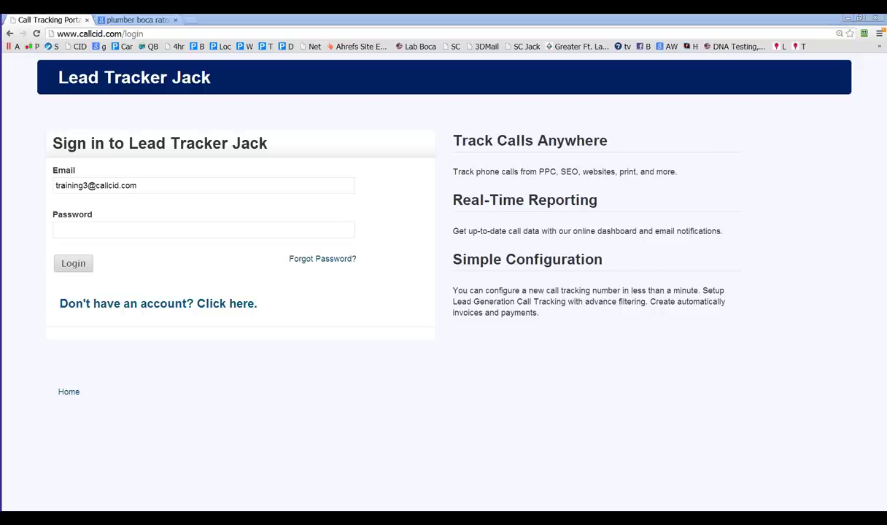
pyautogui.click(72, 224)
pyautogui.write('*******')
pyautogui.click(73, 264)
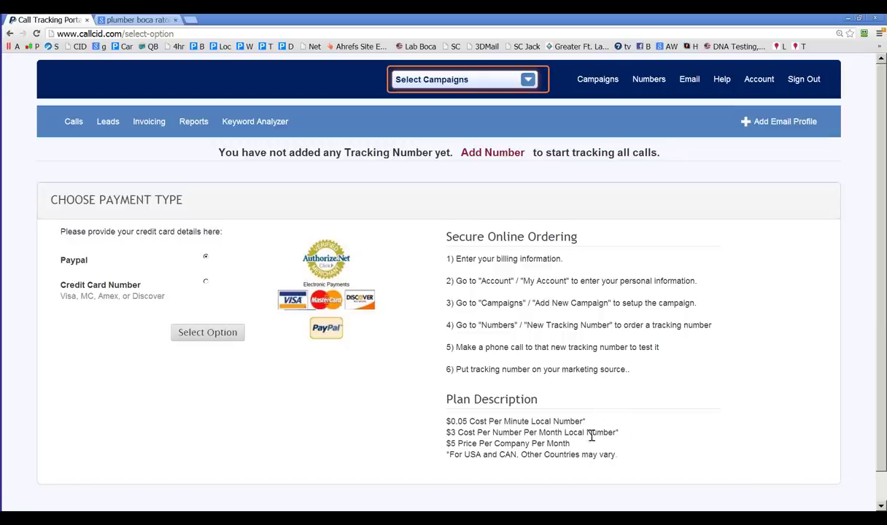
# Step: Review the per-minute and monthly plan prices, then select PayPal as the payment type
pyautogui.moveTo(487, 421); pyautogui.dragTo(517, 444)
pyautogui.moveTo(69, 260); pyautogui.dragTo(78, 261)
pyautogui.moveTo(492, 443); pyautogui.dragTo(537, 444)
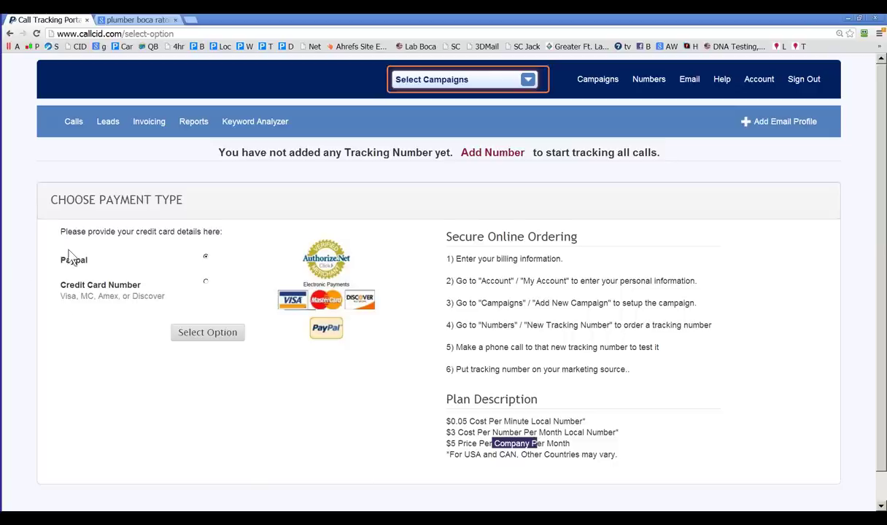
pyautogui.click(232, 338)
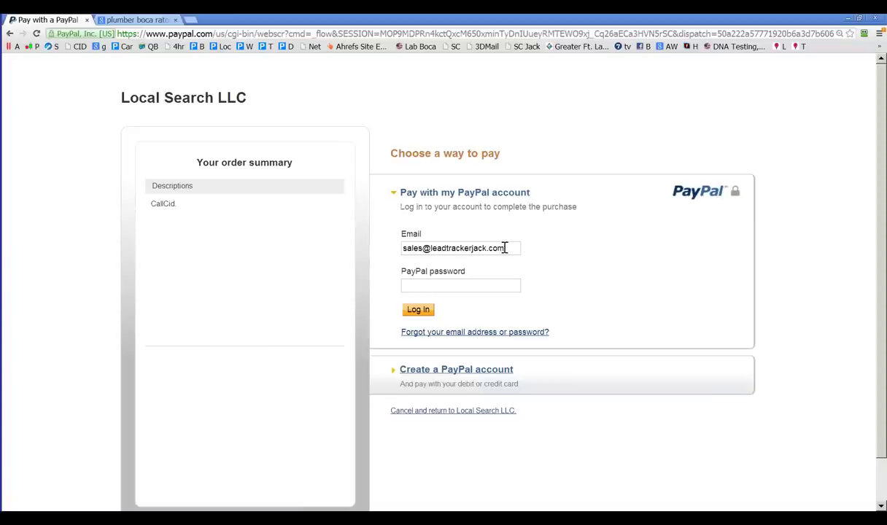
# Step: Correct the prefilled PayPal email, enter the account password and log in
pyautogui.moveTo(505, 251); pyautogui.dragTo(444, 253)
pyautogui.press('BackSpace')
pyautogui.press('BackSpace')
pyautogui.press('BackSpace')
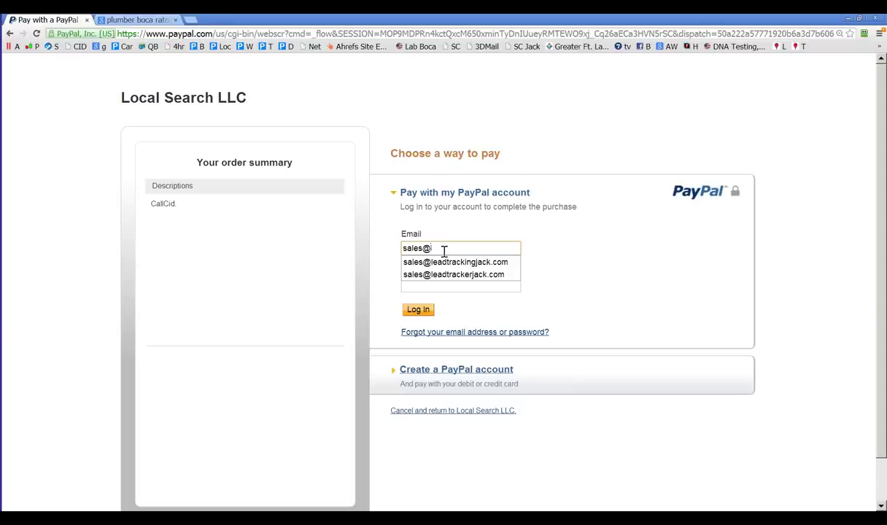
pyautogui.write('la')
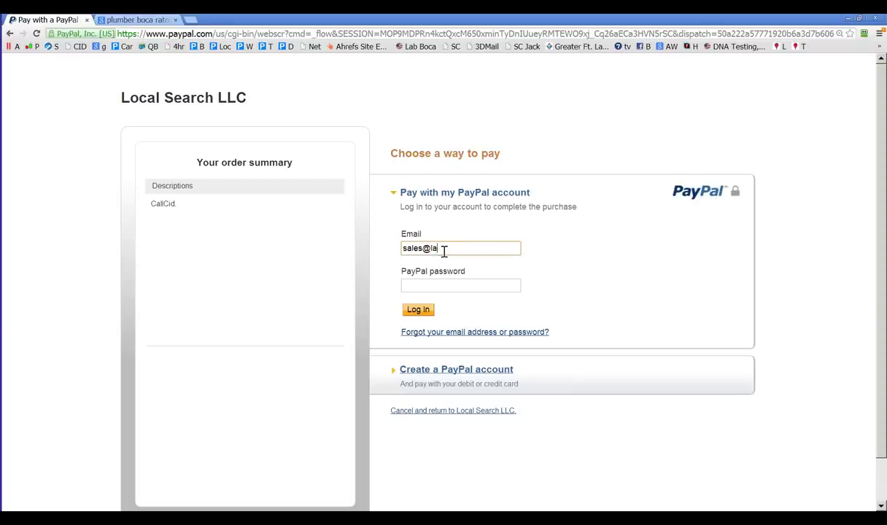
pyautogui.write('ea')
pyautogui.press('BackSpace')
pyautogui.press('BackSpace')
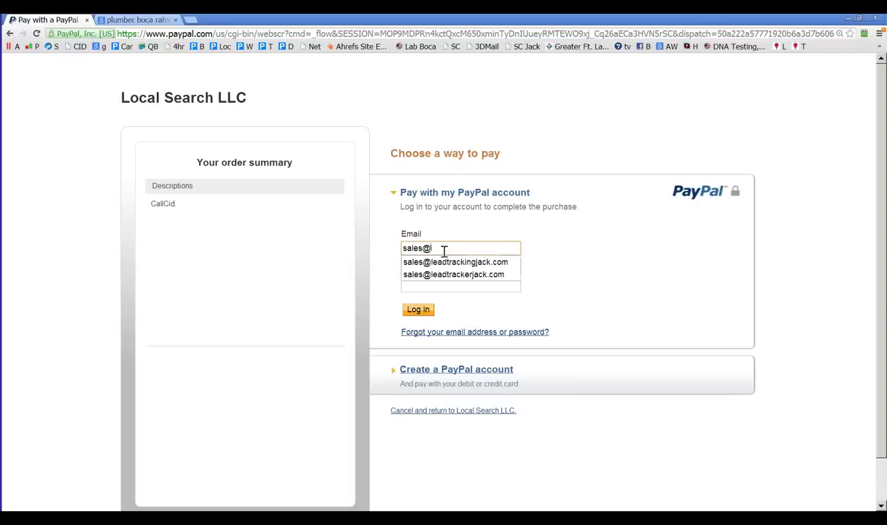
pyautogui.write('abte')
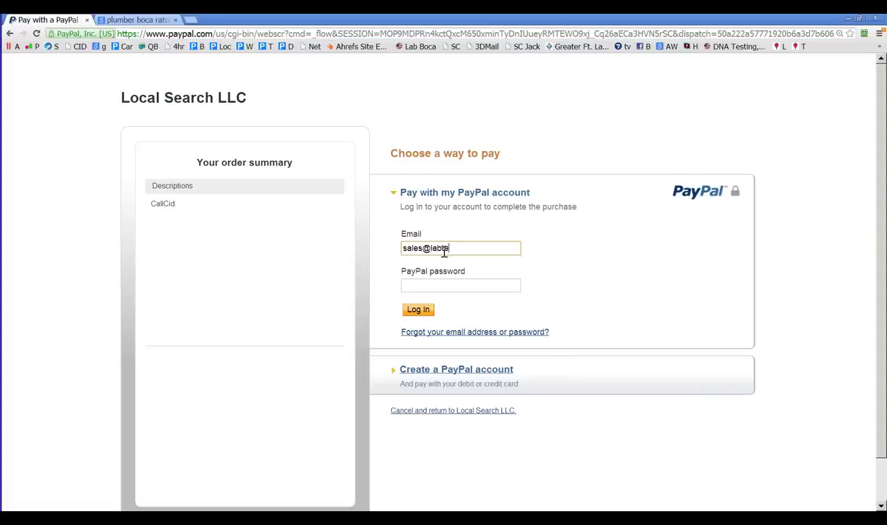
pyautogui.write('stingportal.com')
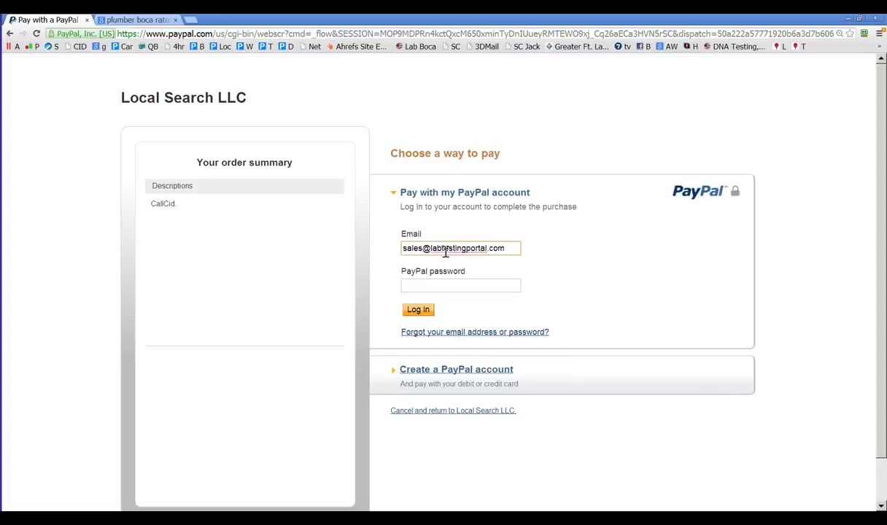
pyautogui.click(433, 292)
pyautogui.write('•••••')
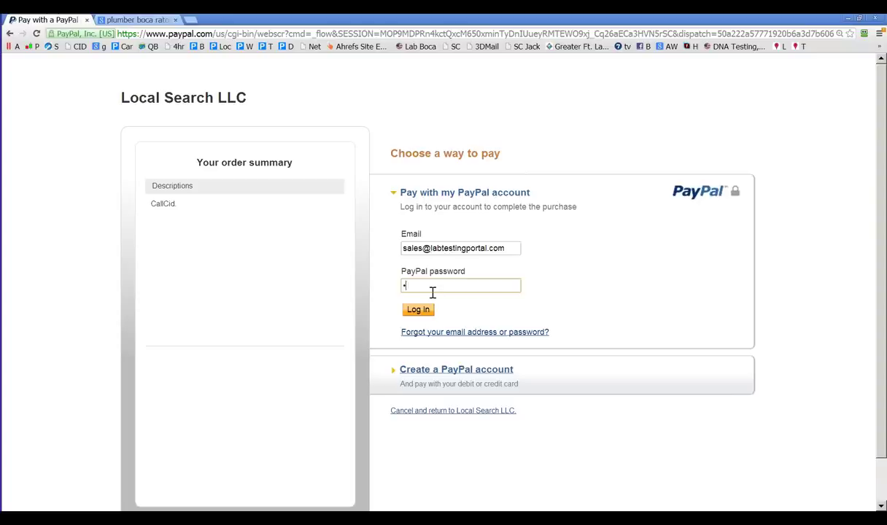
pyautogui.write('•••')
pyautogui.click(429, 315)
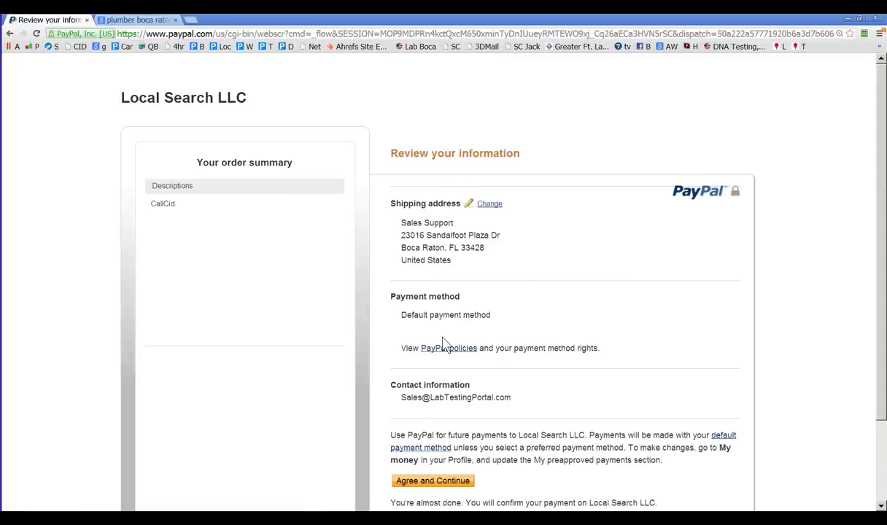
# Step: Agree to the PayPal payment and continue back to CallCID
pyautogui.click(423, 481)
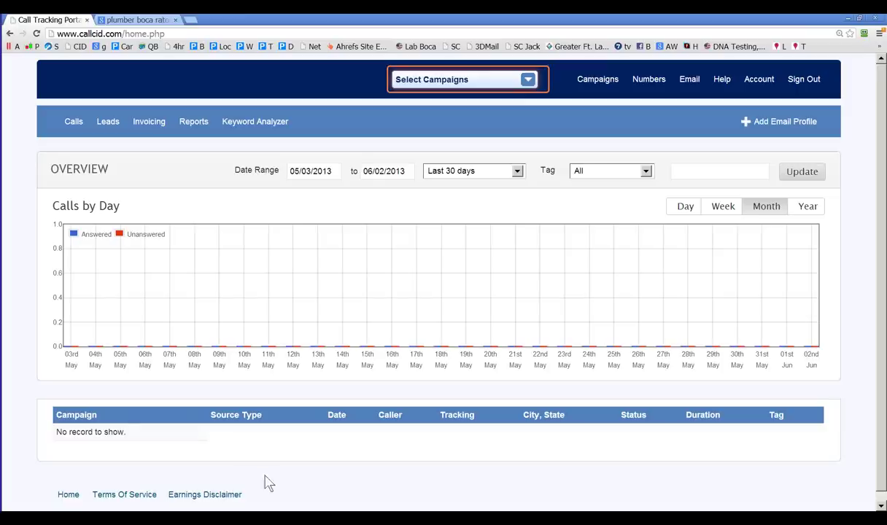
# Step: Choose My Account from the Account menu
pyautogui.moveTo(759, 80)
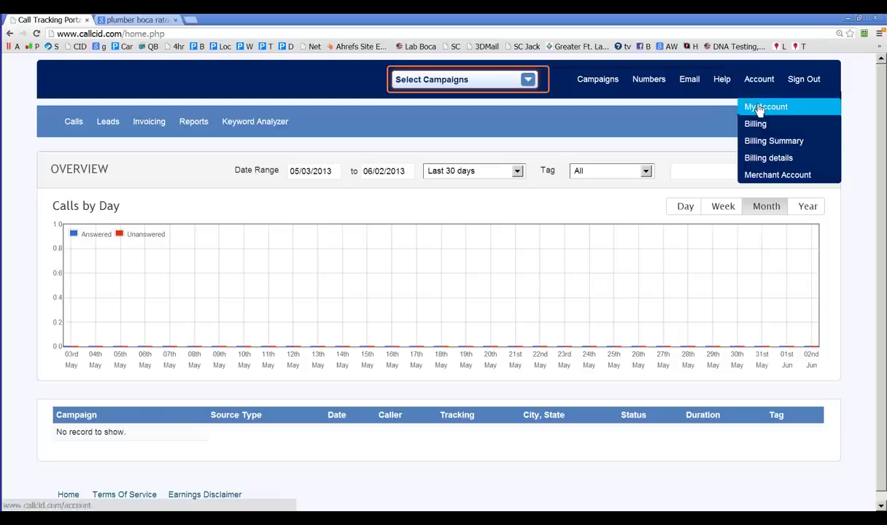
pyautogui.click(759, 108)
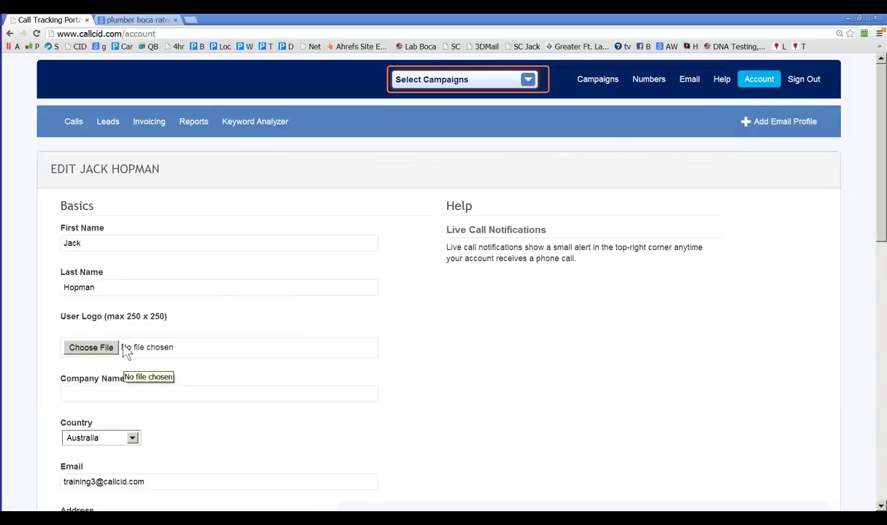
# Step: Enter the company name 'Local Internet Marketing LLC'
pyautogui.scroll(-1, 124, 350)
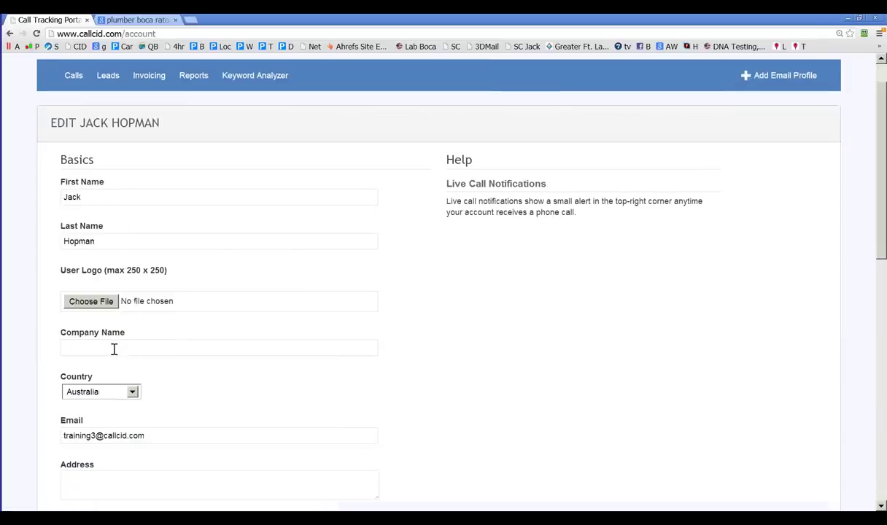
pyautogui.click(113, 350)
pyautogui.write('Local')
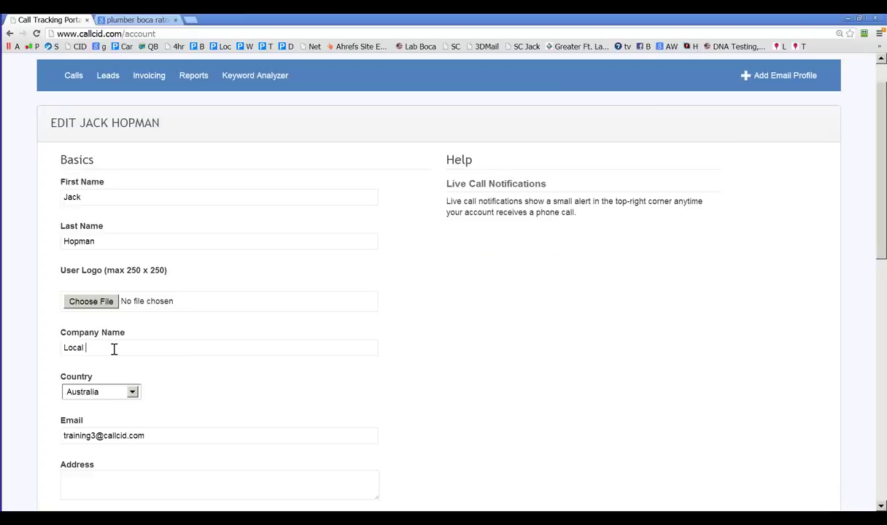
pyautogui.write('Internet Marketing LLC')
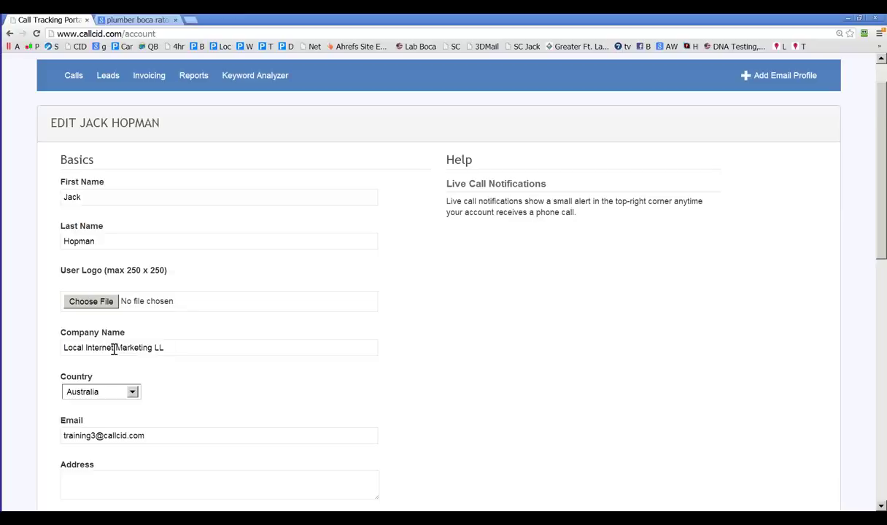
# Step: Set the country to United States, enter the street address and choose Florida as state
pyautogui.scroll(-3, 163, 315)
pyautogui.click(131, 300)
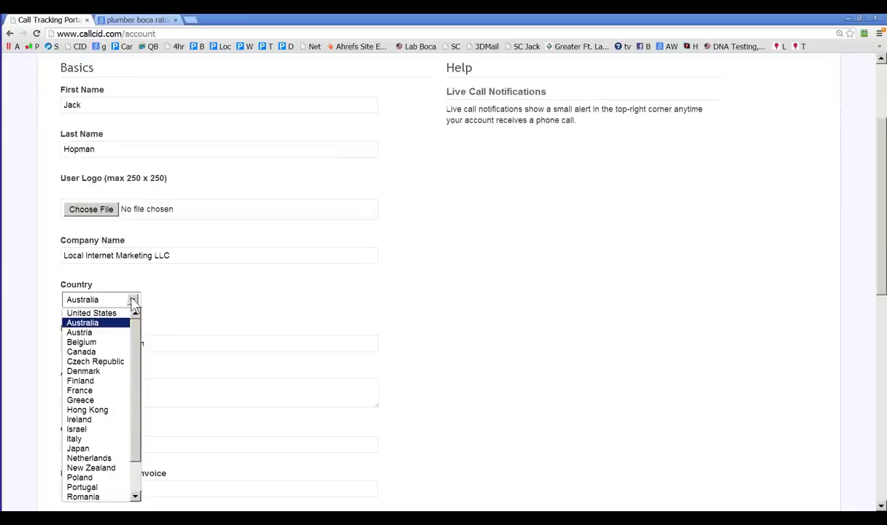
pyautogui.click(113, 315)
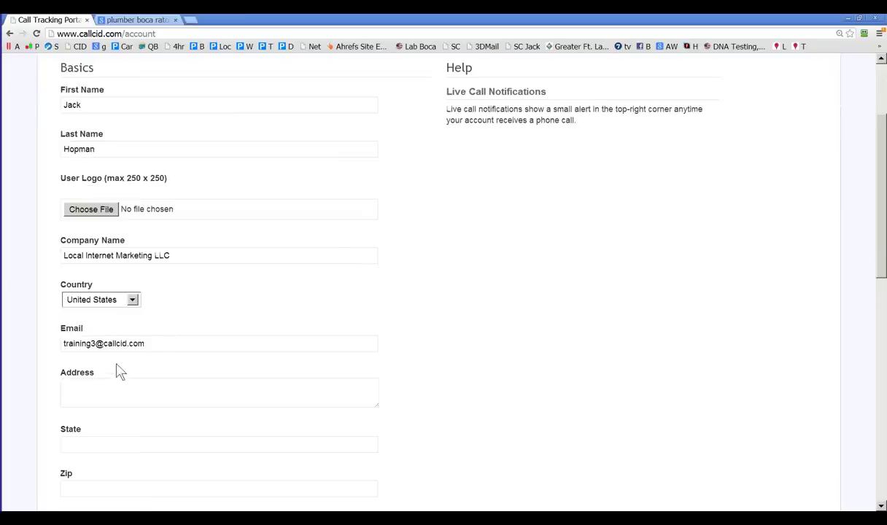
pyautogui.click(89, 388)
pyautogui.scroll(-2, 105, 390)
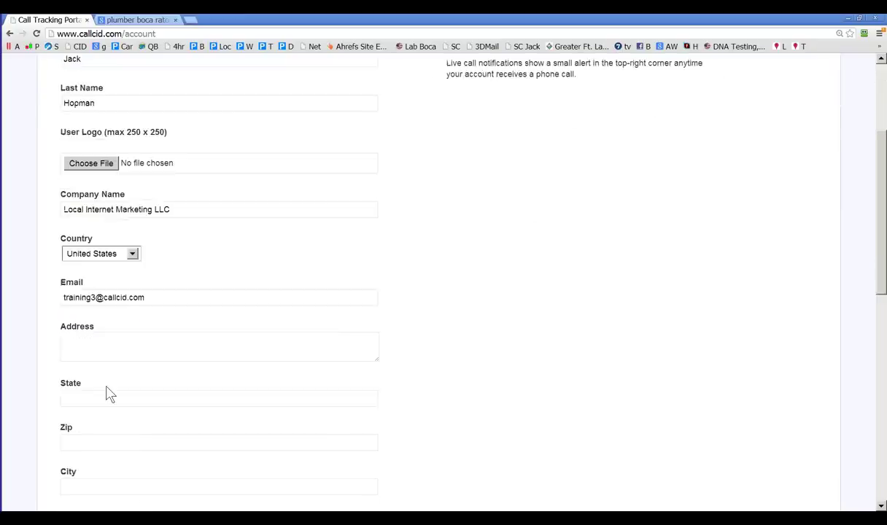
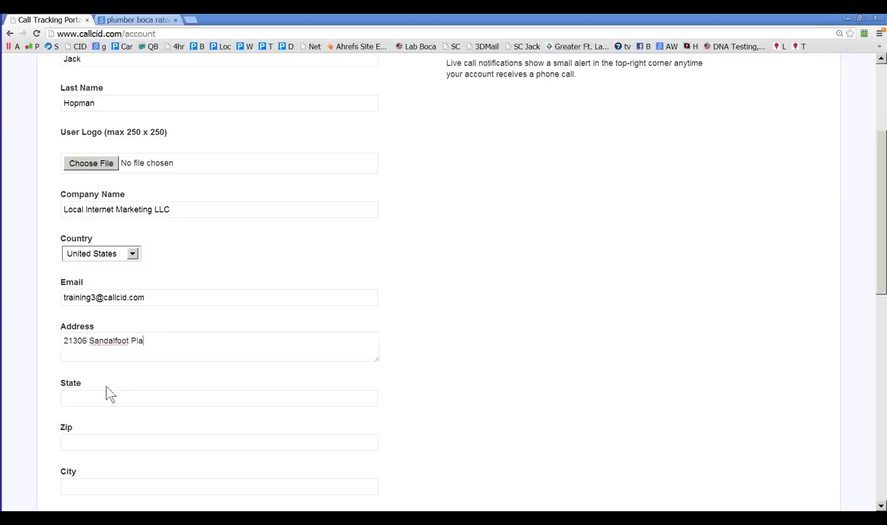
pyautogui.click(97, 399)
pyautogui.write('Flor')
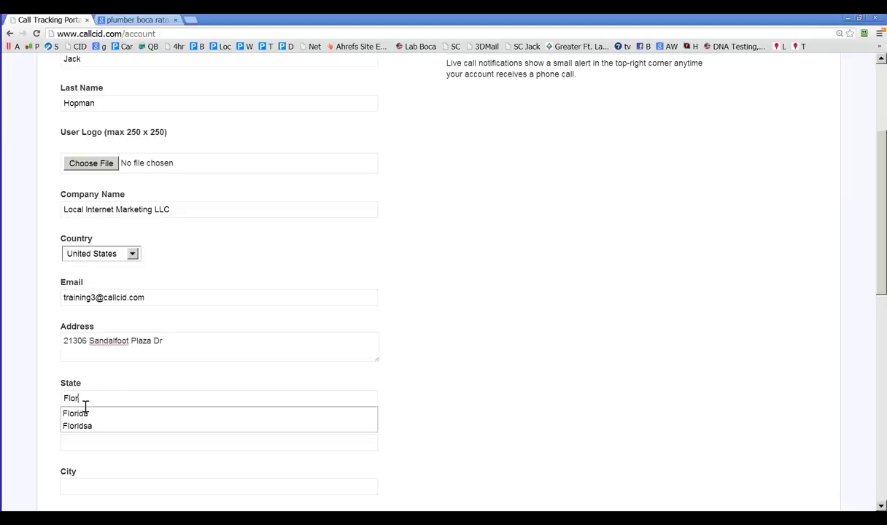
pyautogui.click(85, 413)
# Step: Enter the zip code and pick Boca Raton as the city
pyautogui.scroll(-1, 84, 410)
pyautogui.click(91, 347)
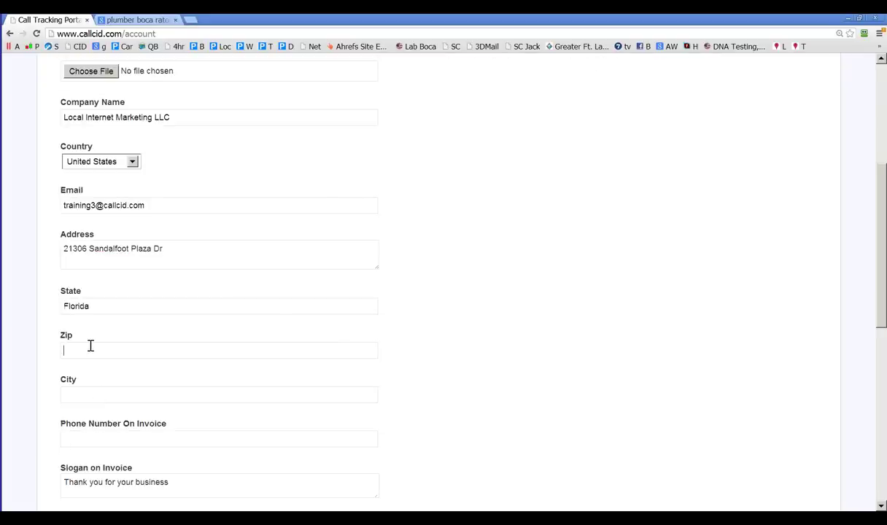
pyautogui.write('33428')
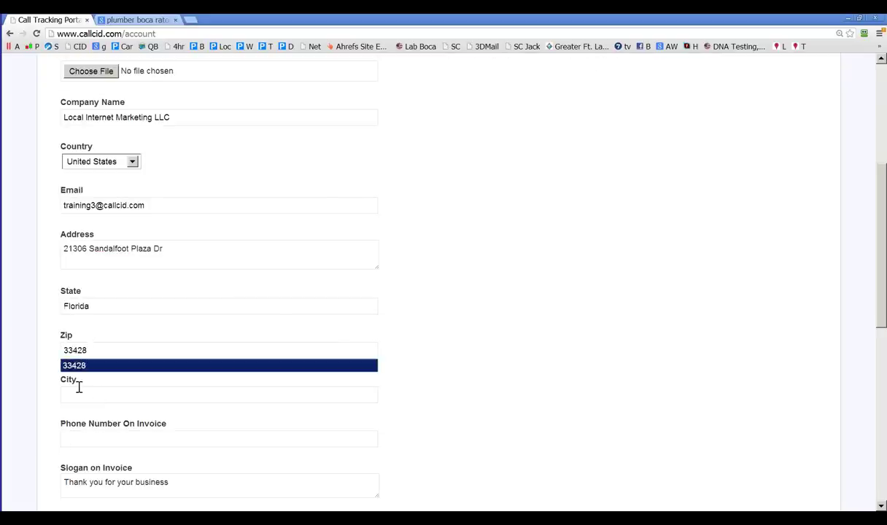
pyautogui.click(79, 392)
pyautogui.write('V')
pyautogui.press('BackSpace')
pyautogui.write('Boca')
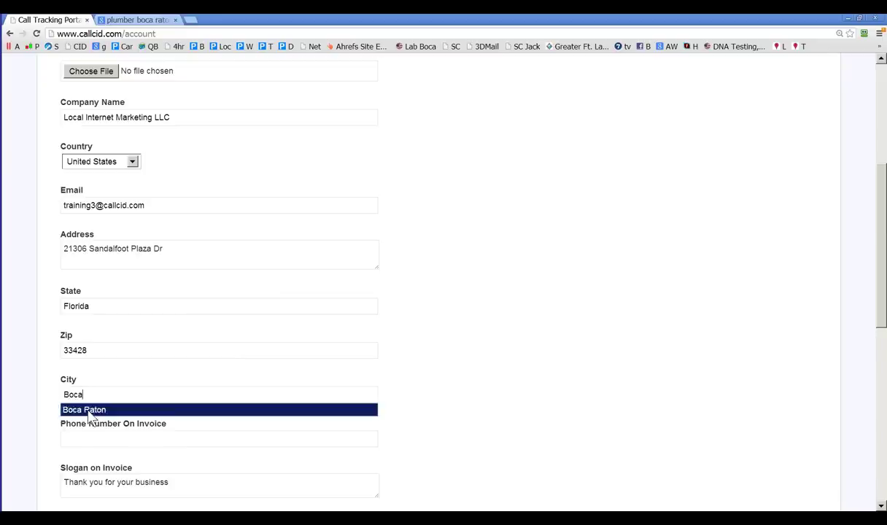
pyautogui.click(85, 410)
# Step: Enter the invoice phone number, select Weekly reports and update the account
pyautogui.click(79, 437)
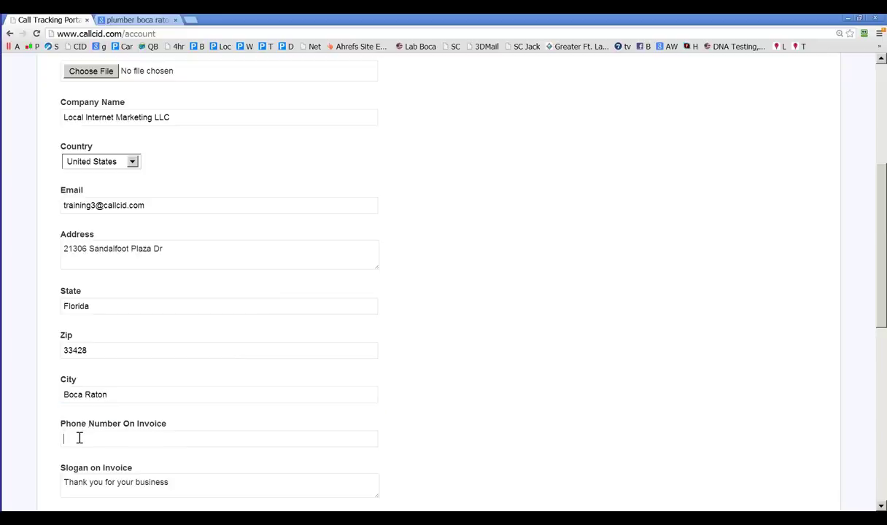
pyautogui.scroll(-1, 88, 438)
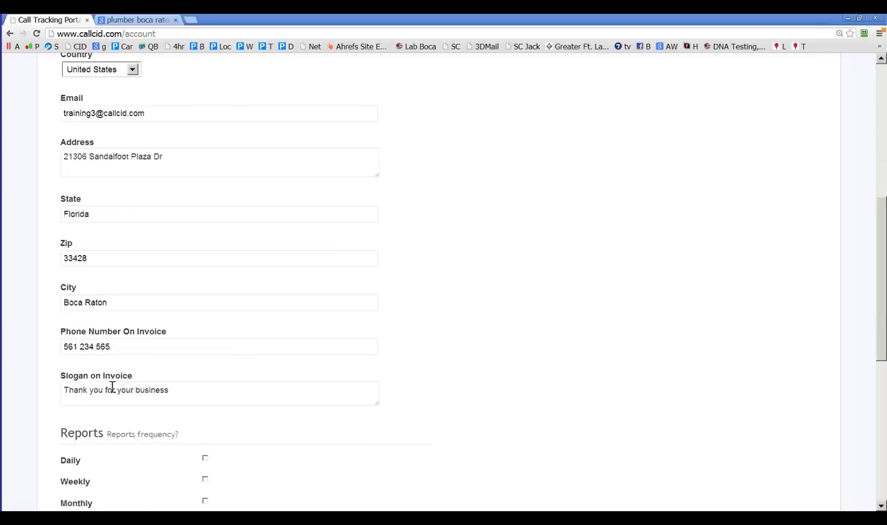
pyautogui.scroll(-1, 109, 394)
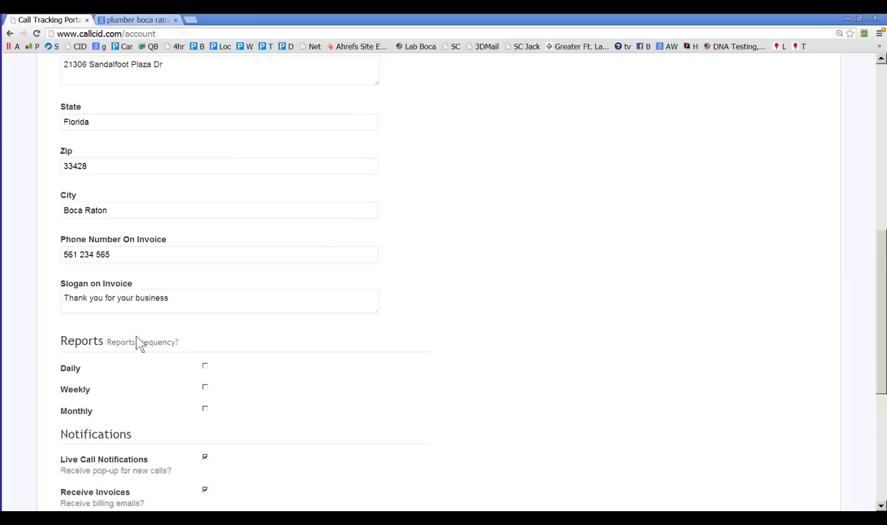
pyautogui.click(205, 387)
pyautogui.scroll(-1, 124, 369)
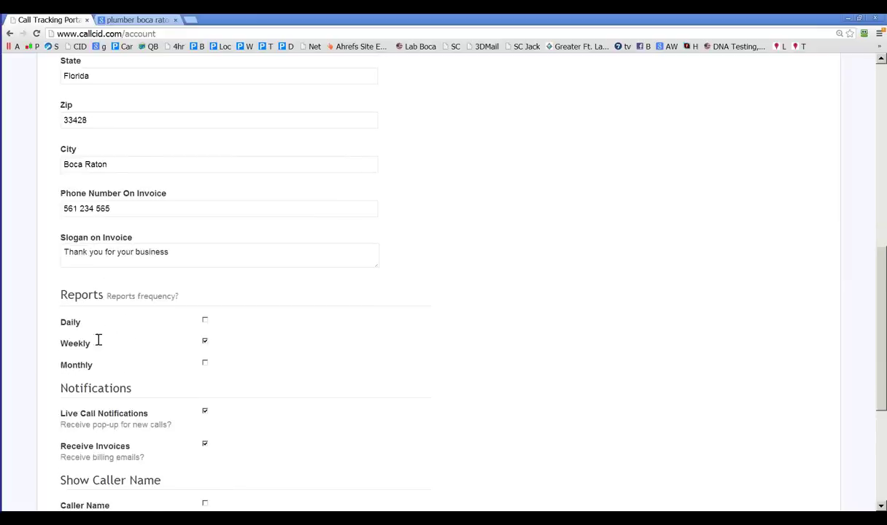
pyautogui.scroll(-3, 99, 350)
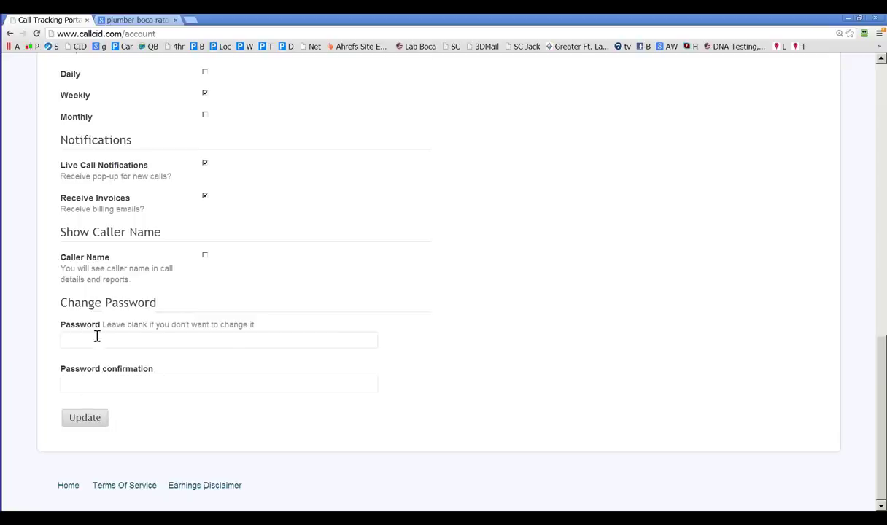
pyautogui.click(91, 421)
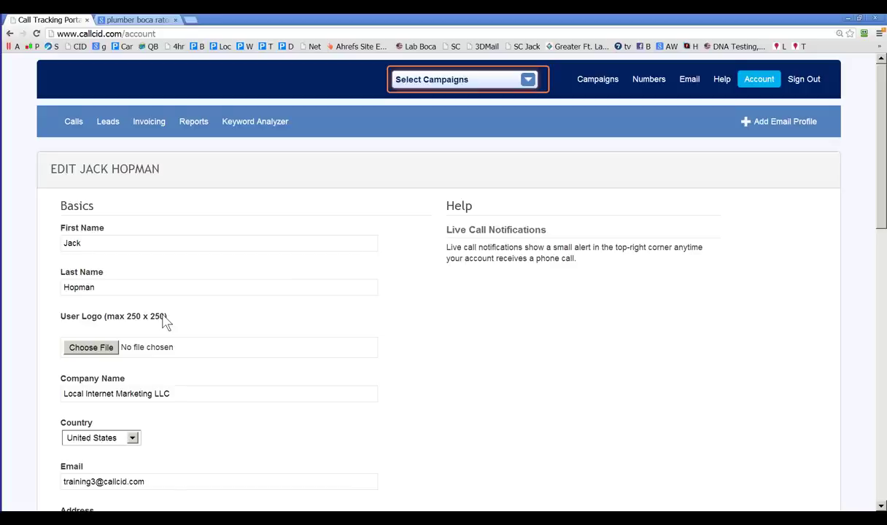
# Step: Choose the logo PNG as the user logo and update the account
pyautogui.click(91, 348)
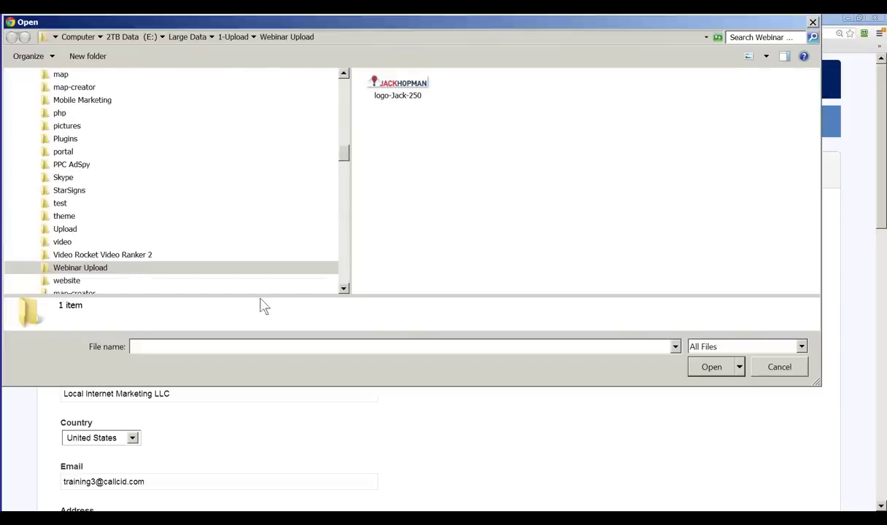
pyautogui.click(403, 92)
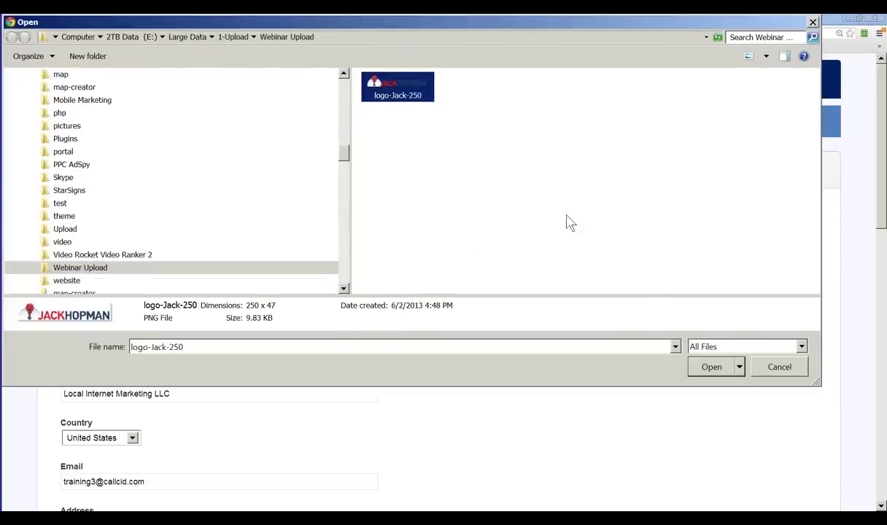
pyautogui.click(712, 367)
pyautogui.scroll(-2, 515, 386)
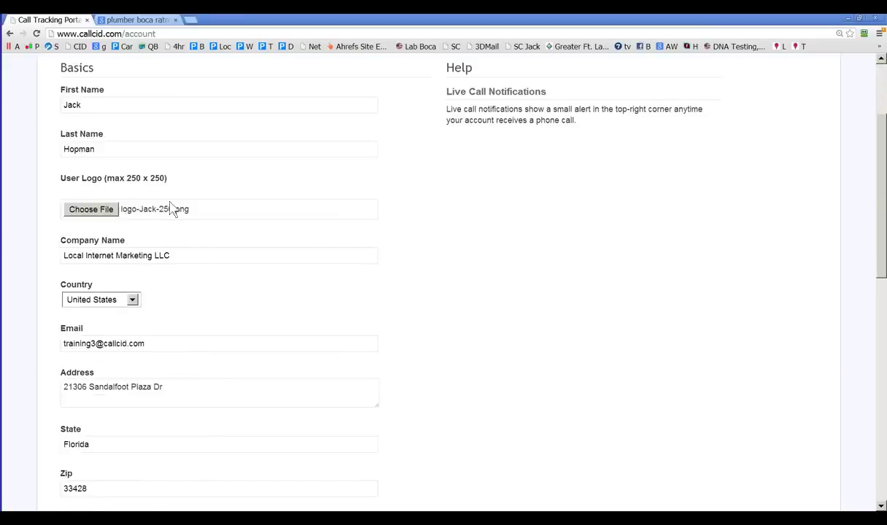
pyautogui.scroll(-3, 142, 430)
pyautogui.scroll(-5, 143, 430)
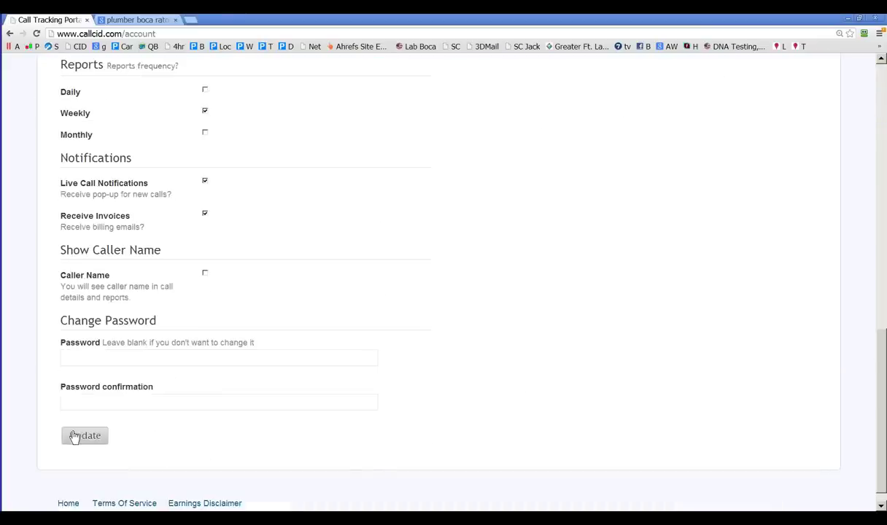
pyautogui.click(73, 434)
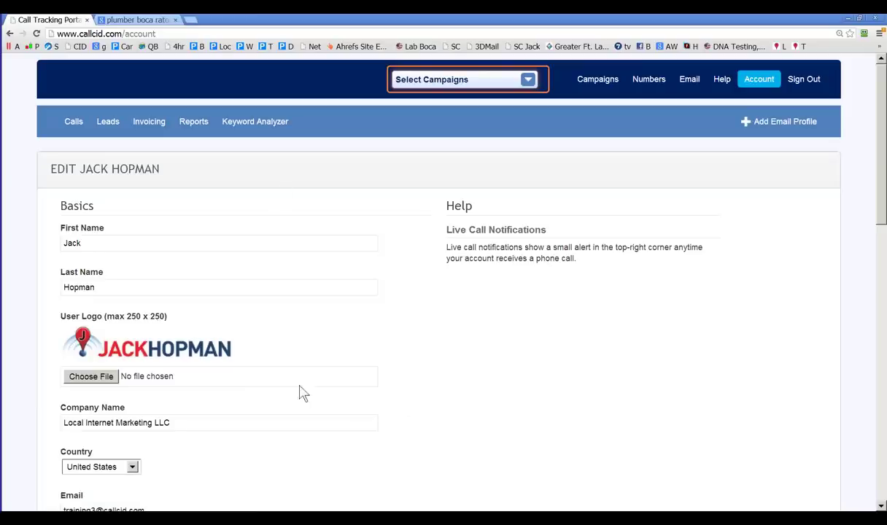
# Step: Scroll through the account form to check the saved logo
pyautogui.scroll(-3, 301, 392)
pyautogui.scroll(2, 291, 420)
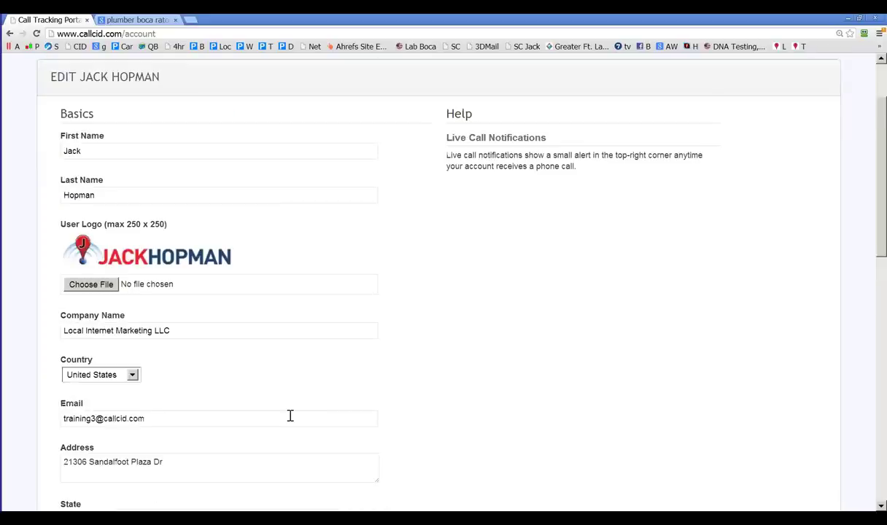
pyautogui.scroll(2, 288, 420)
pyautogui.scroll(-4, 165, 333)
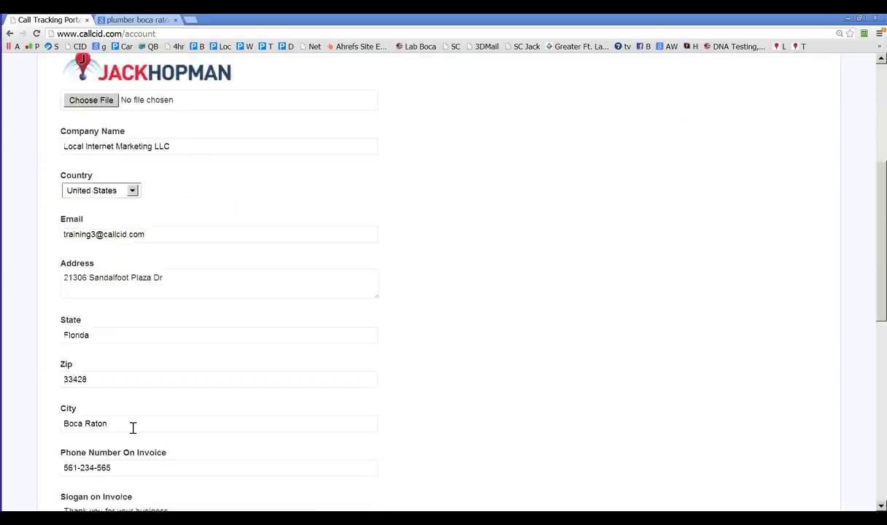
pyautogui.scroll(3, 133, 428)
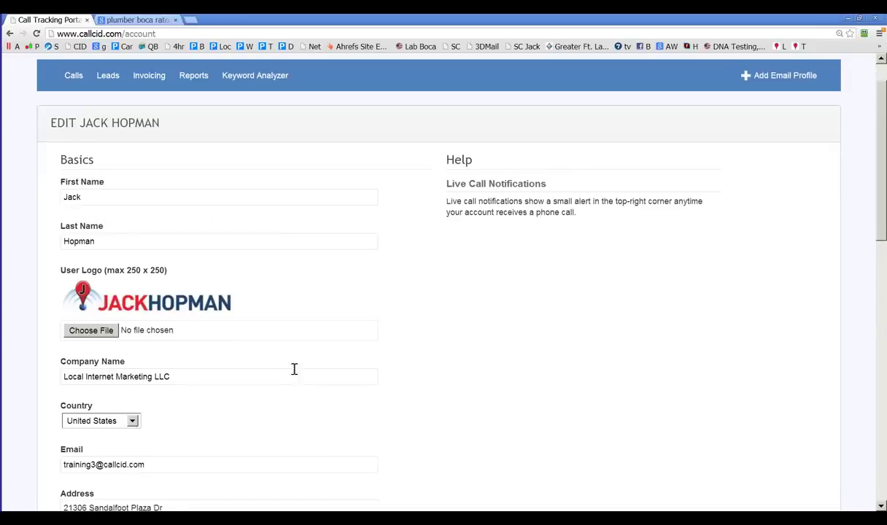
pyautogui.scroll(1, 295, 372)
pyautogui.moveTo(598, 86)
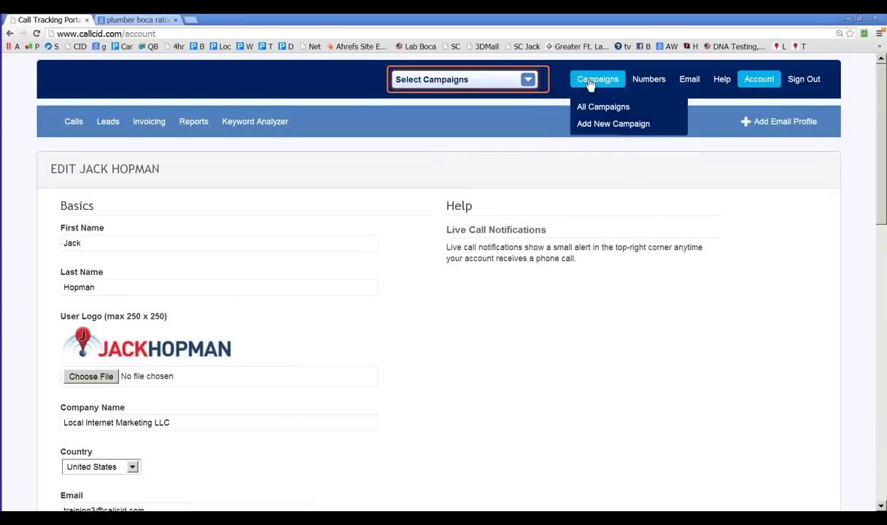
# Step: Go to Campaigns > Add New Campaign
pyautogui.click(594, 106)
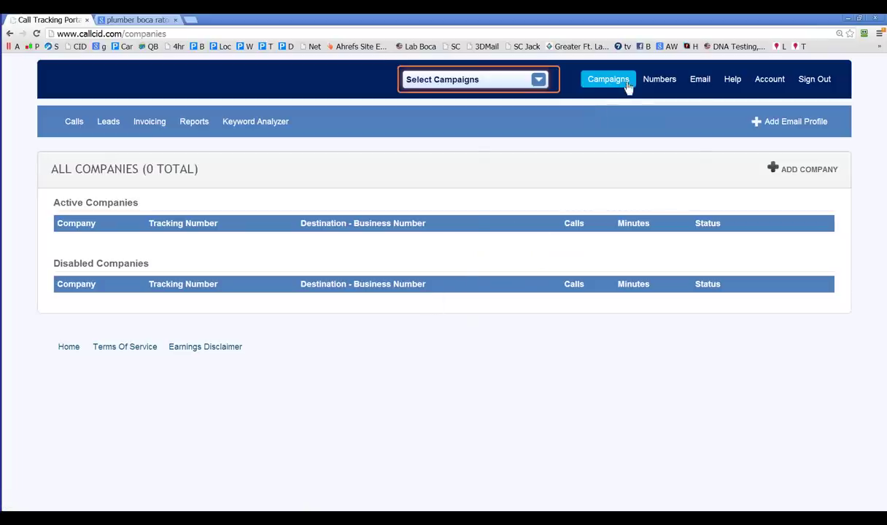
pyautogui.moveTo(612, 85)
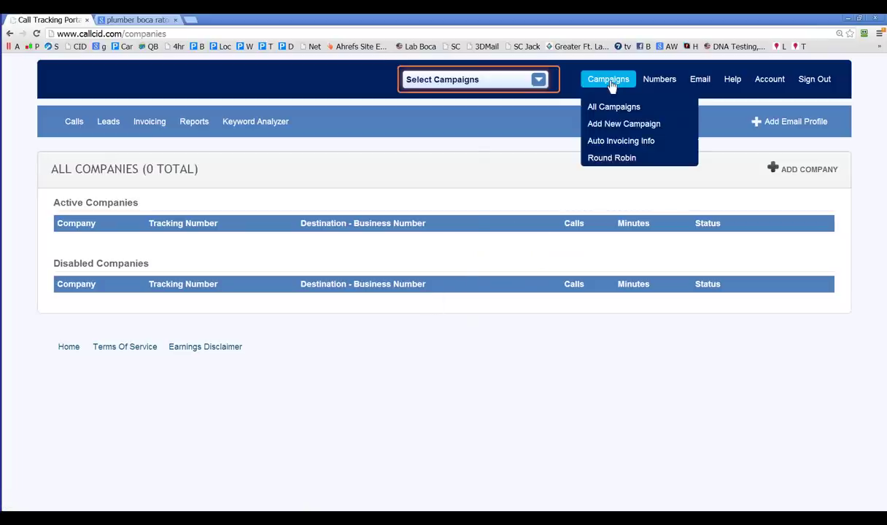
pyautogui.click(594, 125)
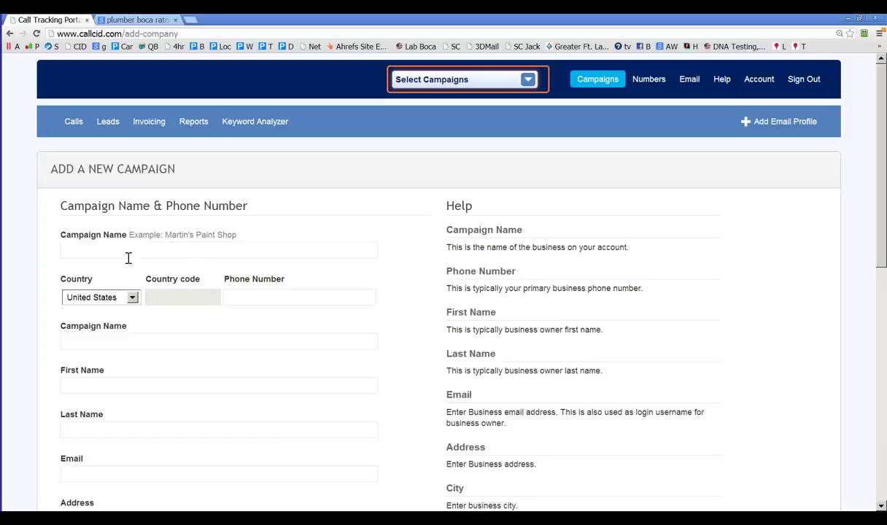
# Step: Name the campaign Plumber 1 and turn to the plumber boca raton results for its number
pyautogui.click(117, 256)
pyautogui.write('Plub')
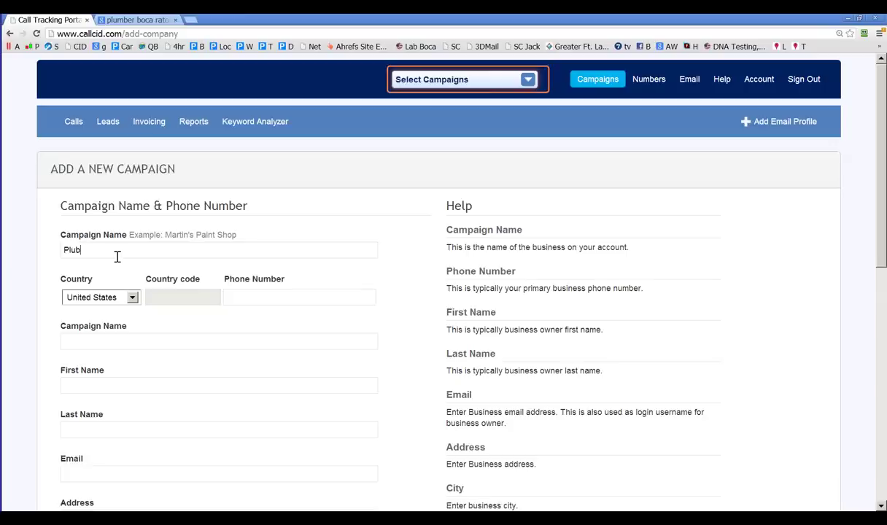
pyautogui.write('er')
pyautogui.press('BackSpace')
pyautogui.press('BackSpace')
pyautogui.press('BackSpace')
pyautogui.write('m')
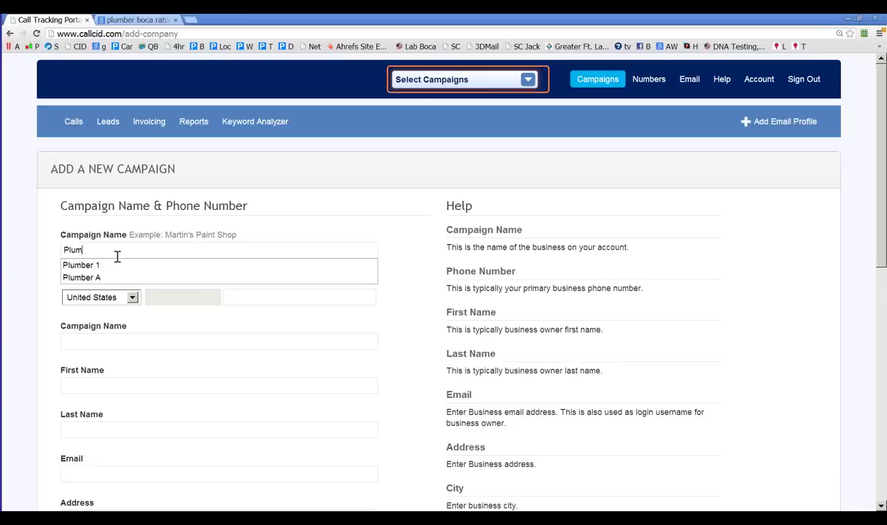
pyautogui.click(95, 263)
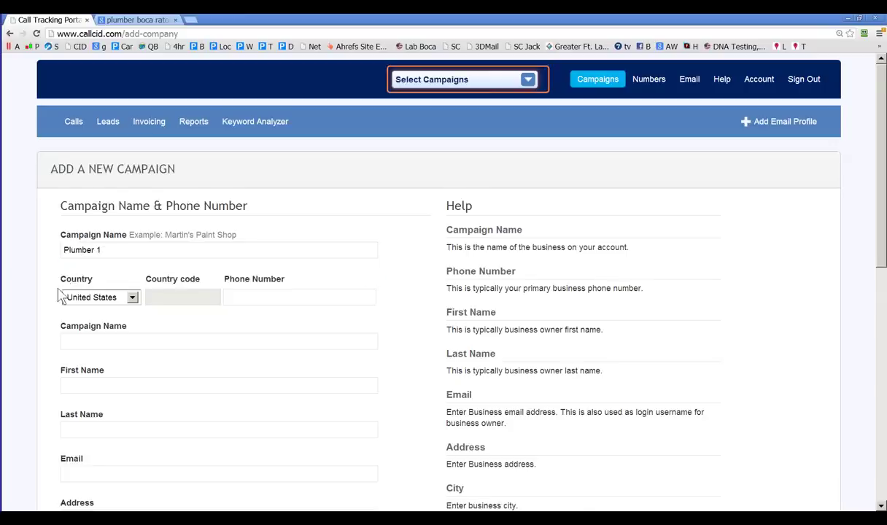
pyautogui.scroll(-1, 55, 274)
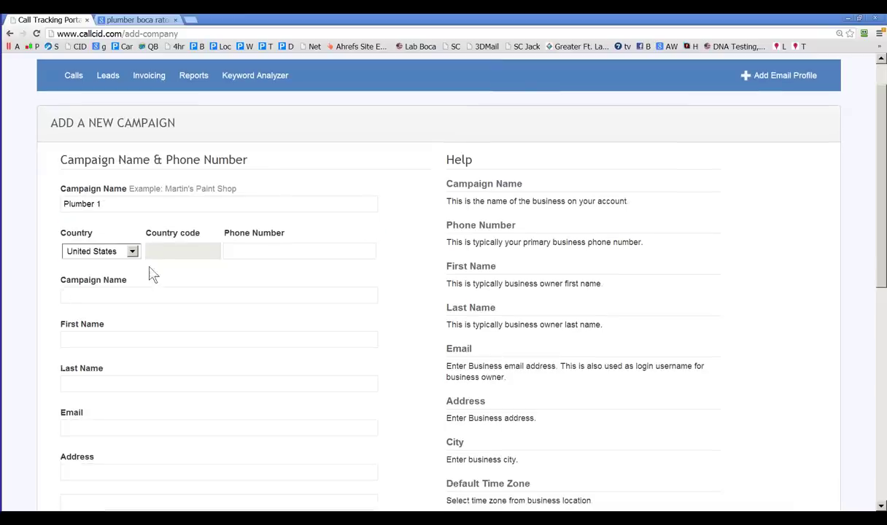
pyautogui.click(257, 254)
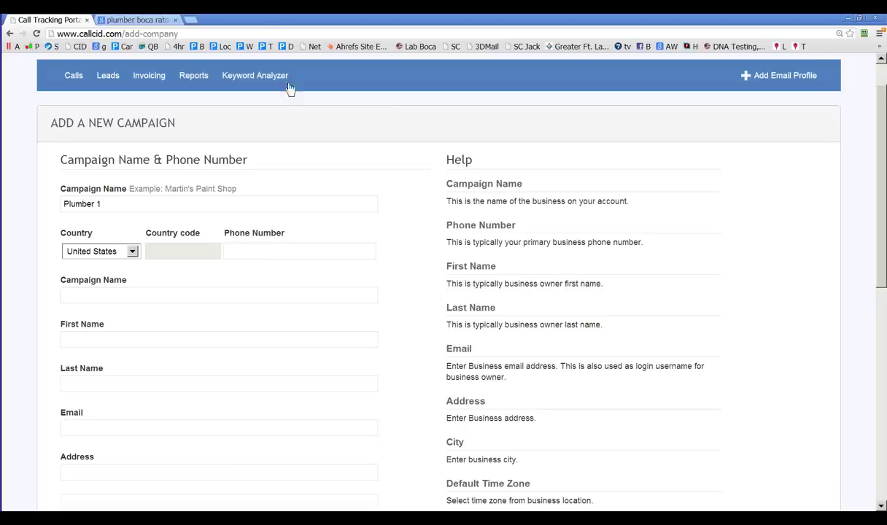
pyautogui.click(130, 21)
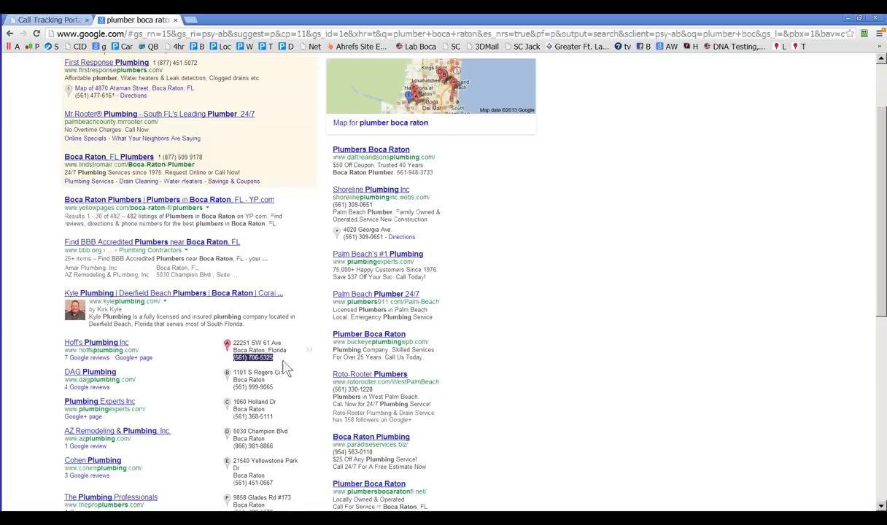
# Step: Copy Hoff's Plumbing phone number from Google and return to the campaign's Phone Number field
pyautogui.scroll(2, 103, 124)
pyautogui.scroll(-2, 192, 357)
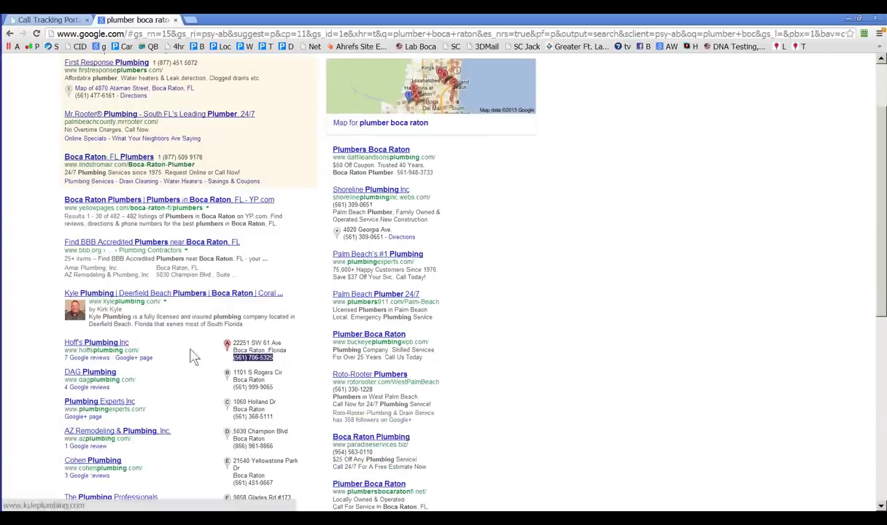
pyautogui.moveTo(277, 350); pyautogui.dragTo(283, 357)
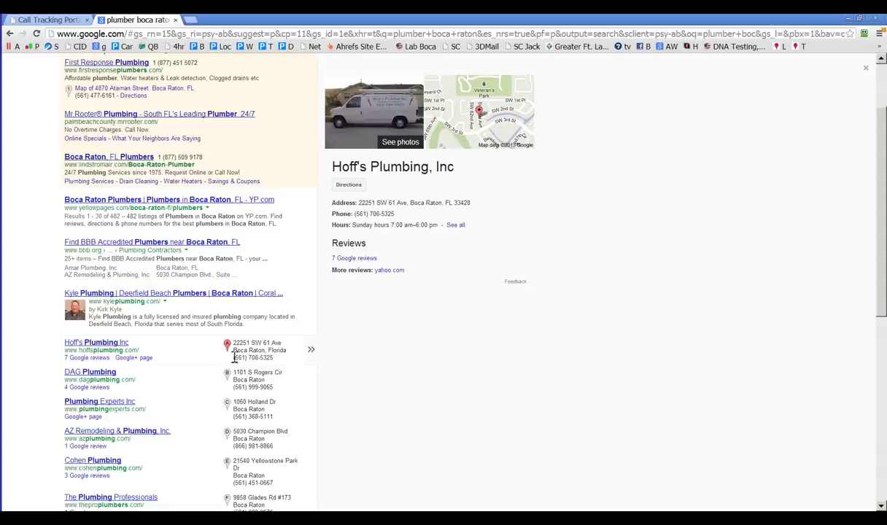
pyautogui.moveTo(222, 337); pyautogui.dragTo(279, 363)
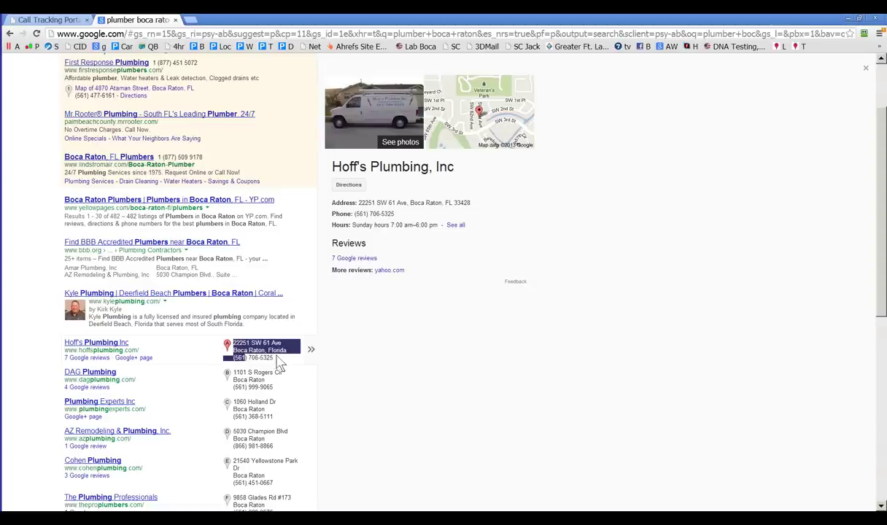
pyautogui.tripleClick(232, 357)
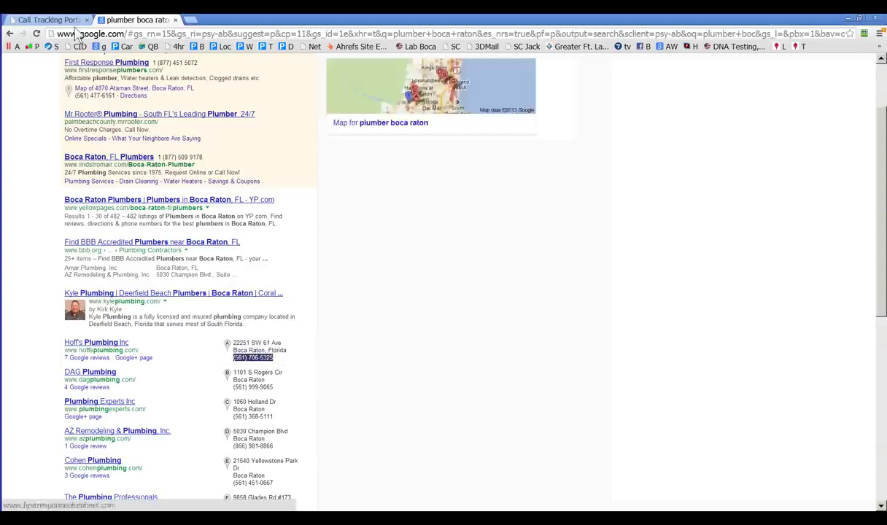
pyautogui.hotkey('ctrl', 'Tab')
pyautogui.click(257, 251)
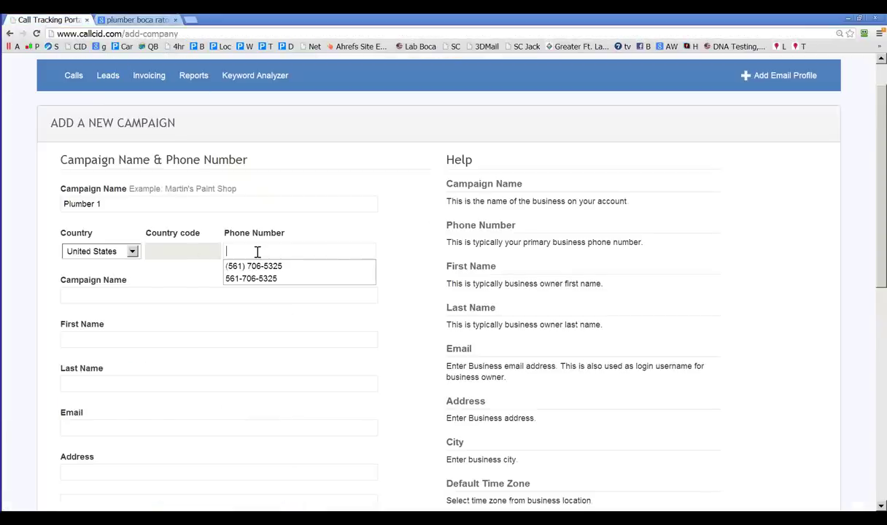
# Step: Autofill the saved phone number, enter company ABC Plumber and the owner's first and last name
pyautogui.press('Down')
pyautogui.press('Tab')
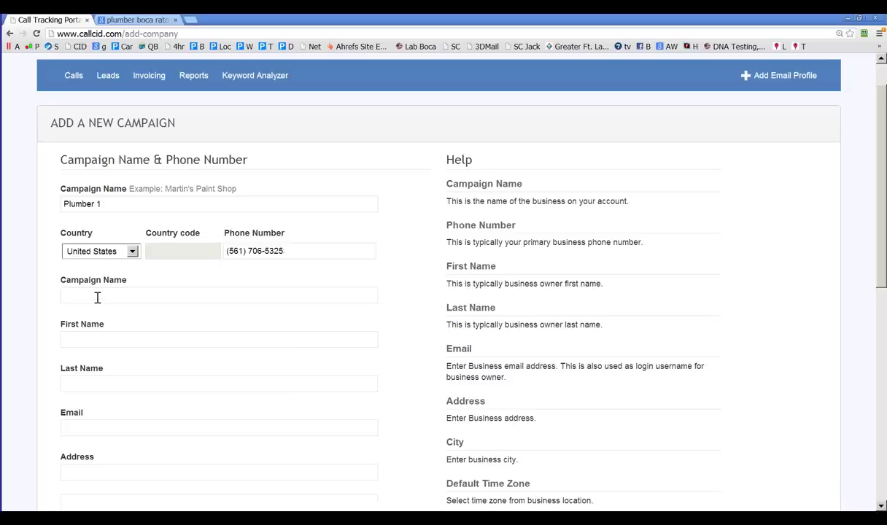
pyautogui.write('ABV')
pyautogui.press('BackSpace')
pyautogui.write('C Plumber')
pyautogui.click(115, 340)
pyautogui.write('B')
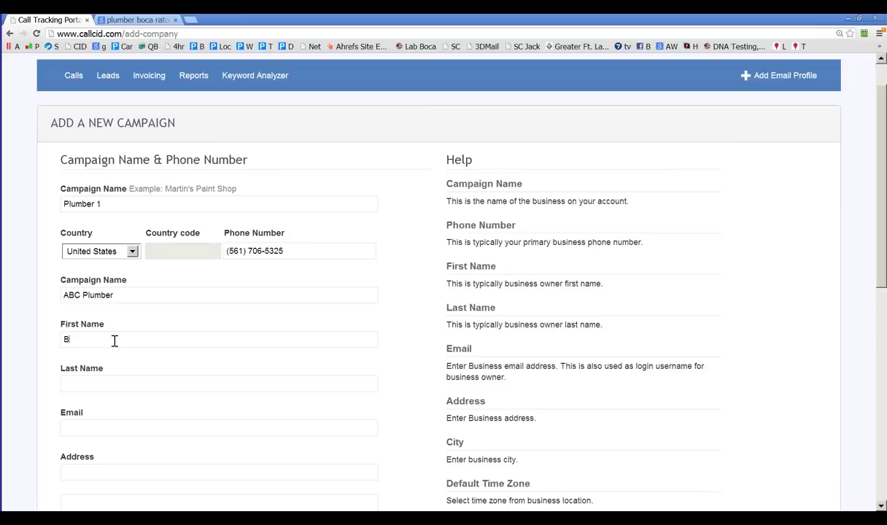
pyautogui.write('ob')
pyautogui.click(91, 379)
pyautogui.write('Lasty')
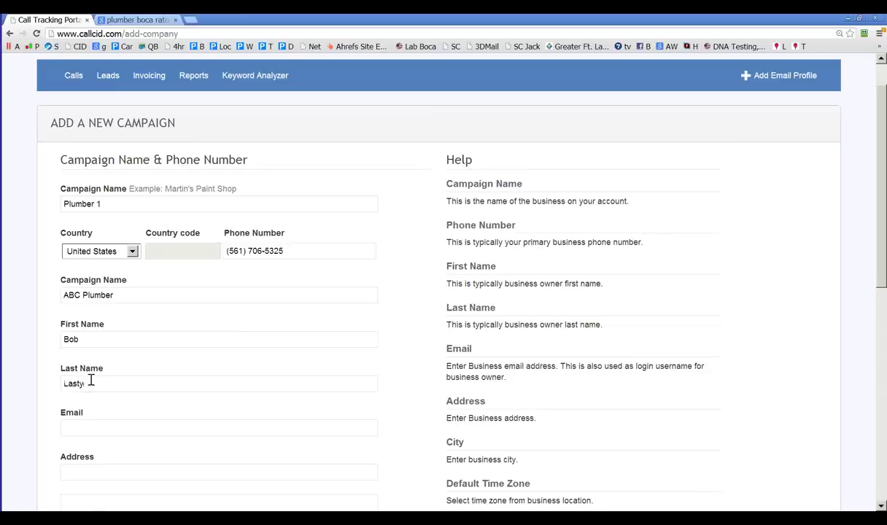
pyautogui.press('BackSpace')
pyautogui.scroll(1, 109, 415)
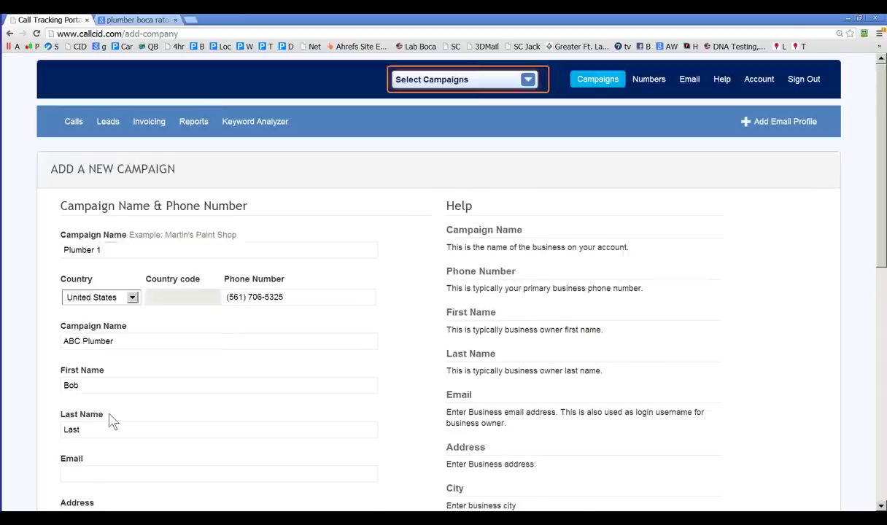
pyautogui.scroll(-3, 109, 414)
# Step: Enter the business street address, city Boca Raton, state Florida and the zip code
pyautogui.click(78, 335)
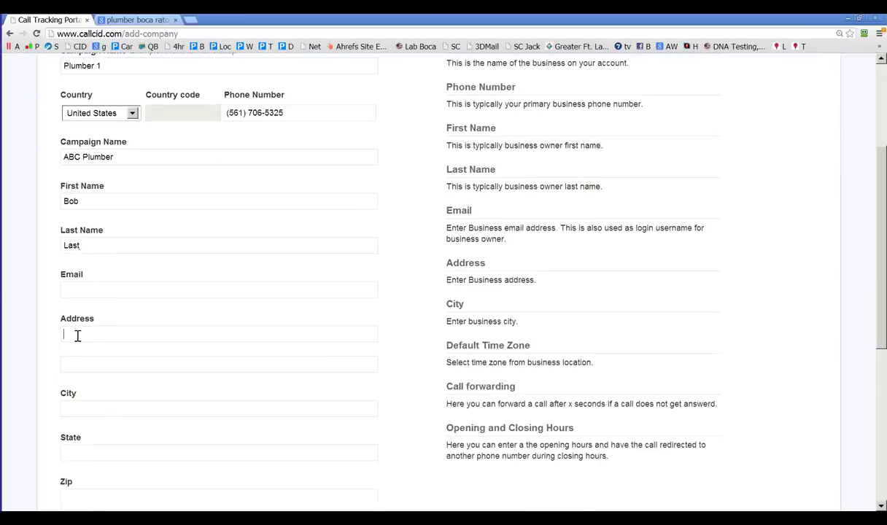
pyautogui.write('1235 Lane')
pyautogui.click(114, 408)
pyautogui.write('Boc')
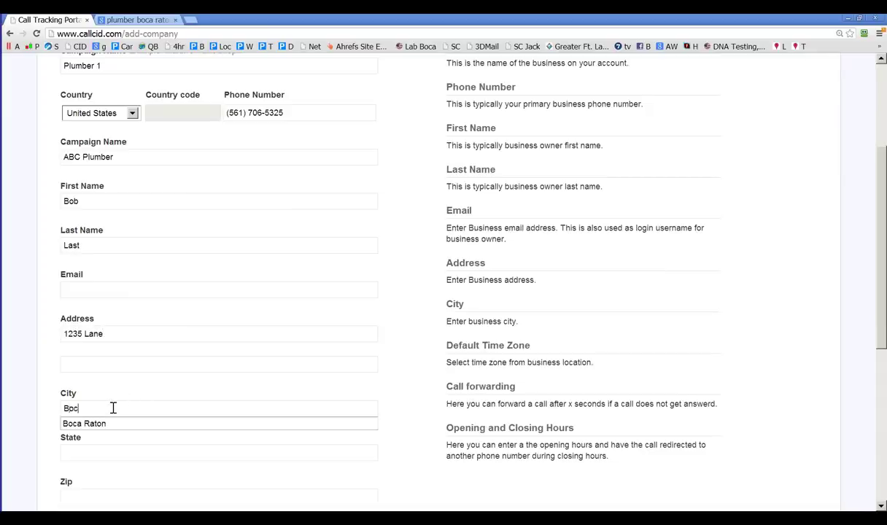
pyautogui.click(95, 425)
pyautogui.click(81, 453)
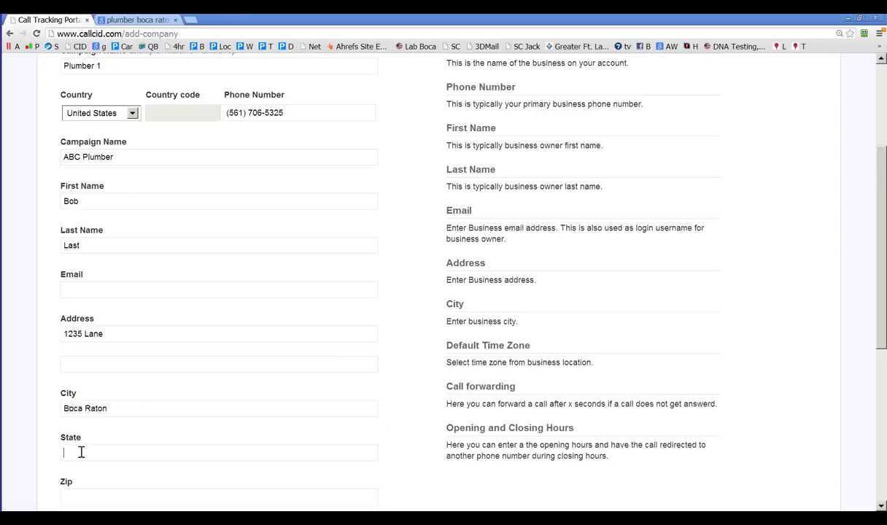
pyautogui.write('Flor')
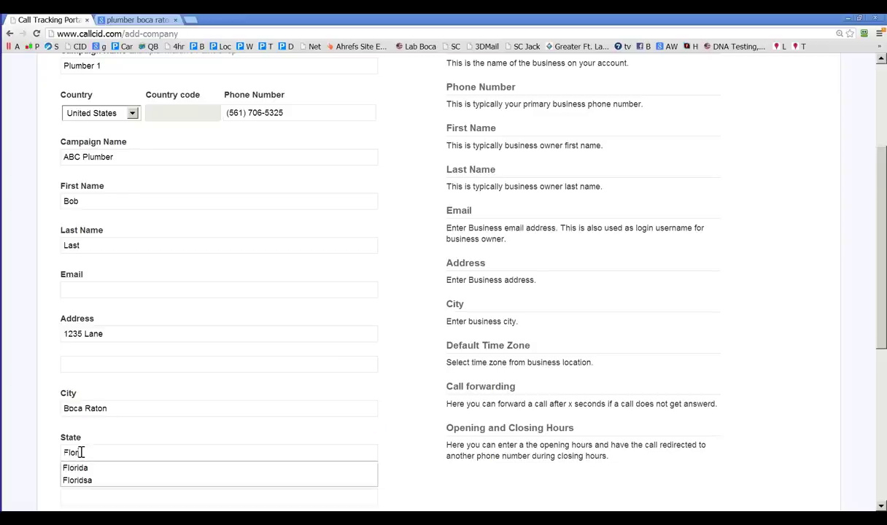
pyautogui.click(75, 468)
pyautogui.scroll(-2, 73, 452)
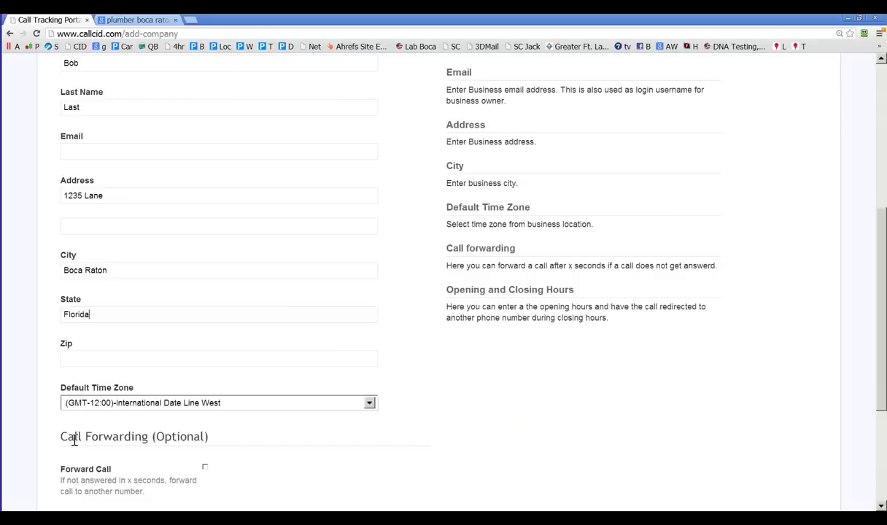
pyautogui.click(69, 359)
pyautogui.write('123456')
pyautogui.scroll(-1, 110, 337)
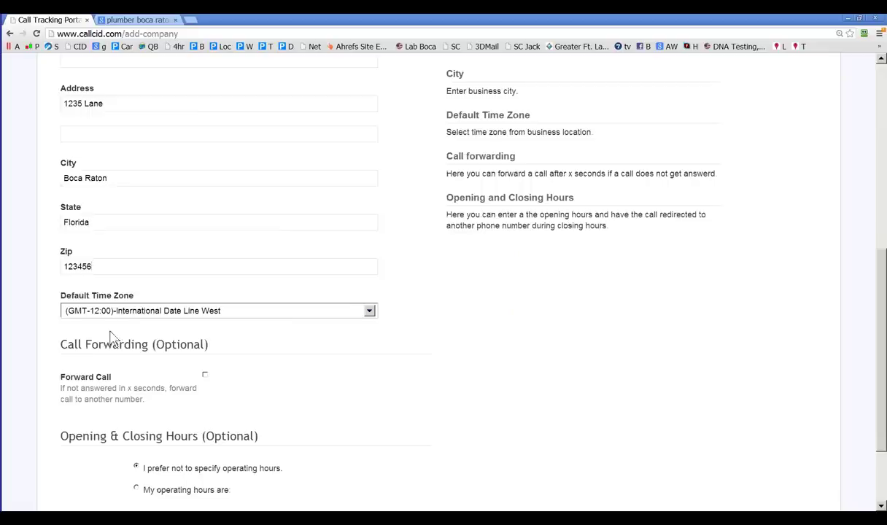
# Step: Set the default time zone to Eastern Time (US & Canada) and add the company
pyautogui.click(111, 311)
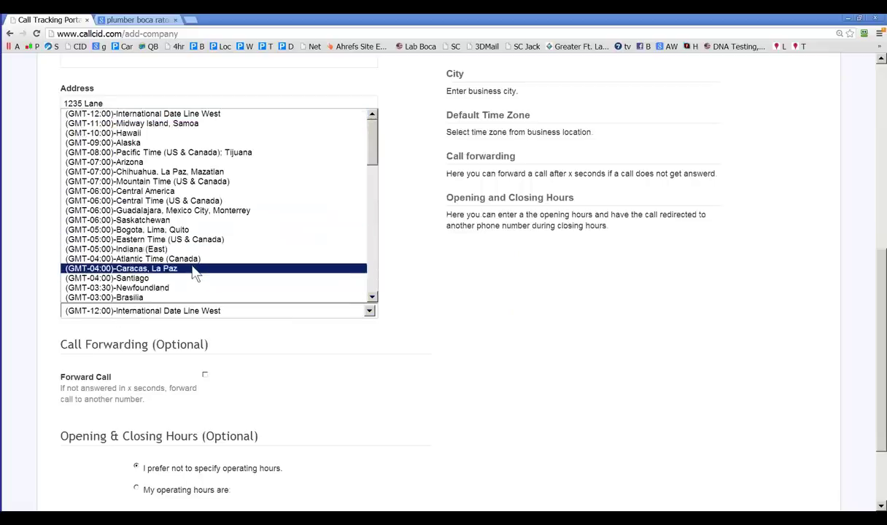
pyautogui.click(191, 239)
pyautogui.scroll(-1, 279, 342)
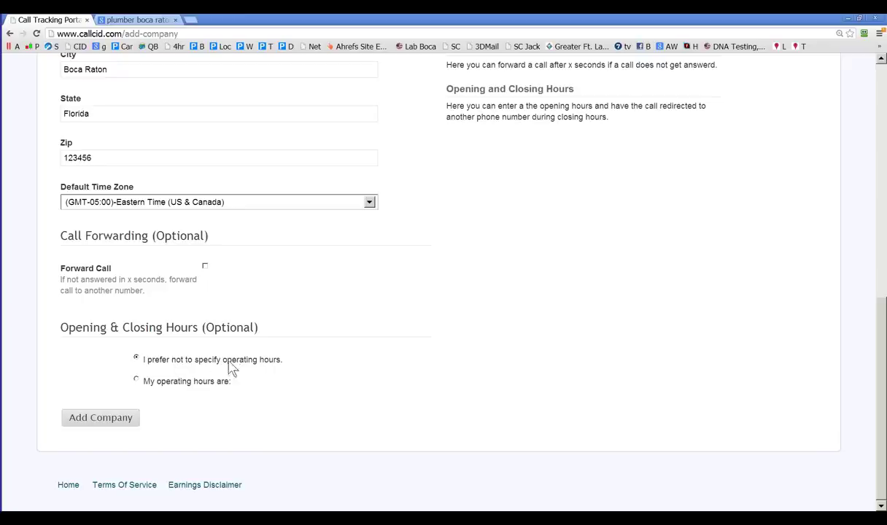
pyautogui.click(119, 421)
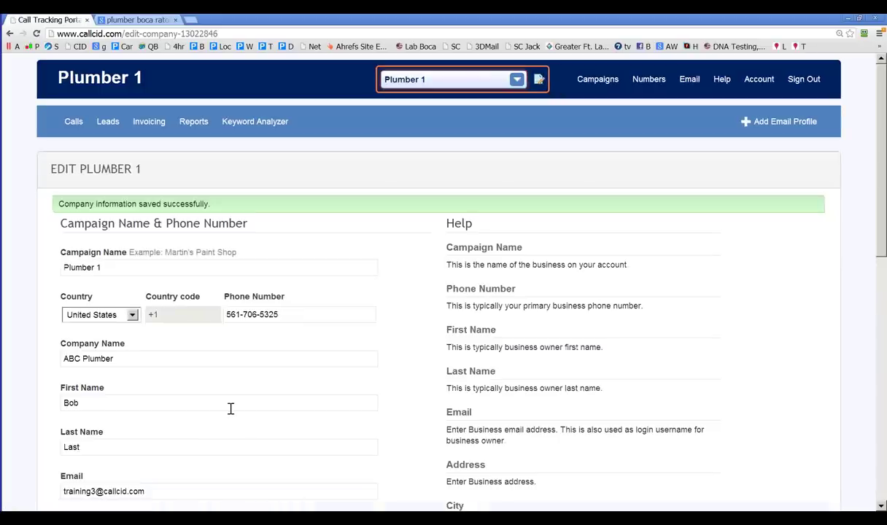
# Step: Scroll through the Edit Plumber 1 page to review the saved company fields
pyautogui.scroll(-3, 229, 401)
pyautogui.scroll(3, 229, 394)
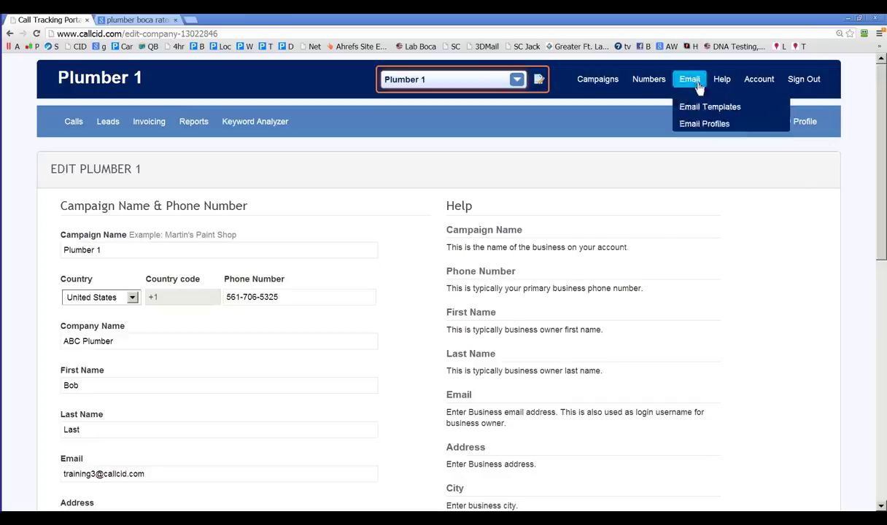
# Step: Open Account > Billing and highlight the $0.05 per-minute, $3 per-number and $5 per-company prices
pyautogui.moveTo(752, 88)
pyautogui.click(757, 124)
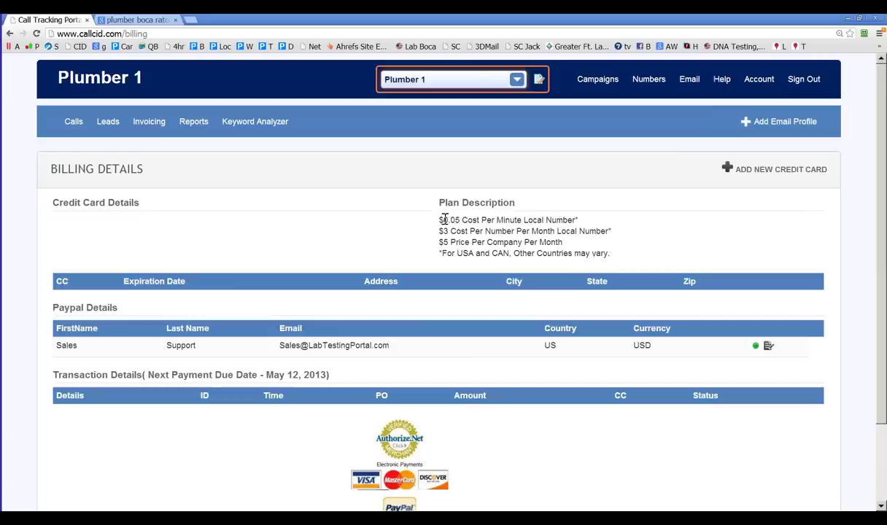
pyautogui.moveTo(443, 218); pyautogui.dragTo(560, 219)
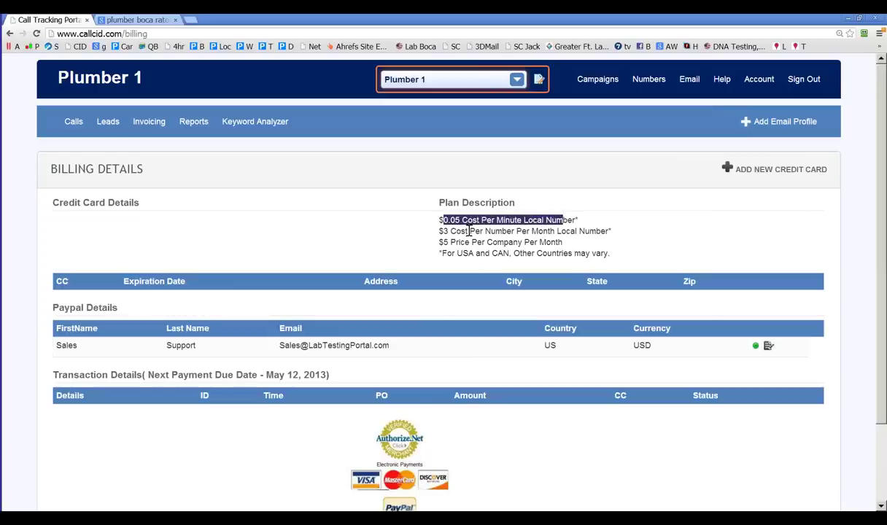
pyautogui.moveTo(470, 232); pyautogui.dragTo(528, 235)
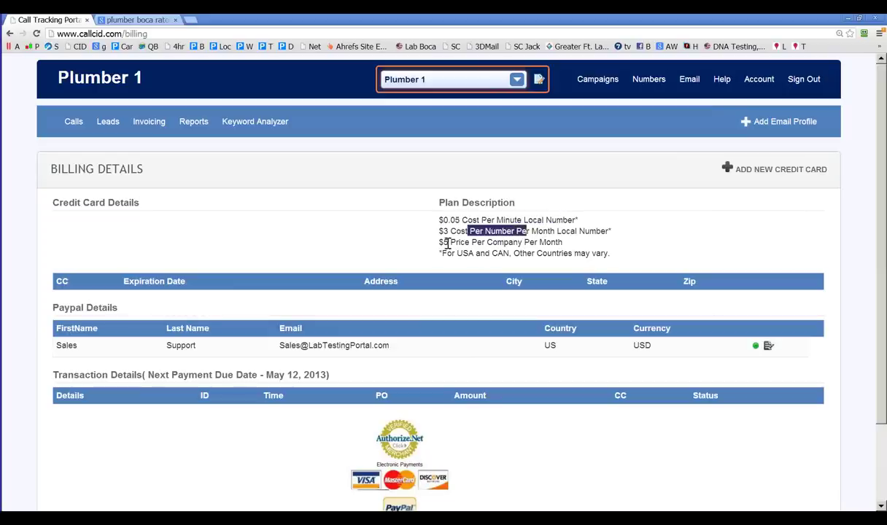
pyautogui.moveTo(449, 243); pyautogui.dragTo(504, 241)
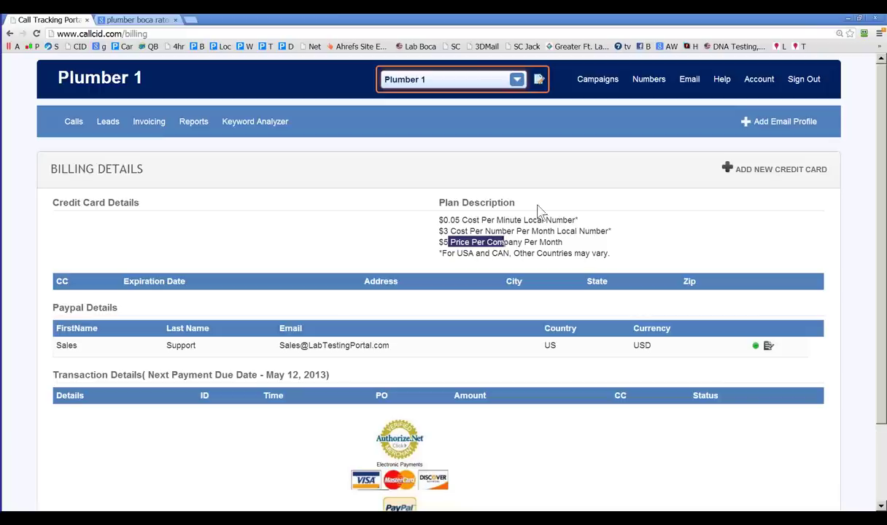
pyautogui.moveTo(645, 86)
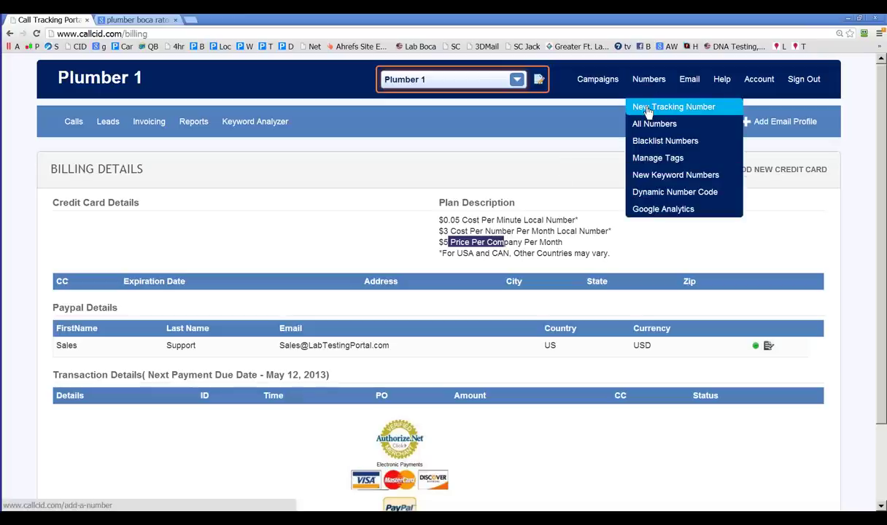
# Step: Start a new tracking number for campaign Plumber 1 and search available 561 numbers
pyautogui.click(647, 109)
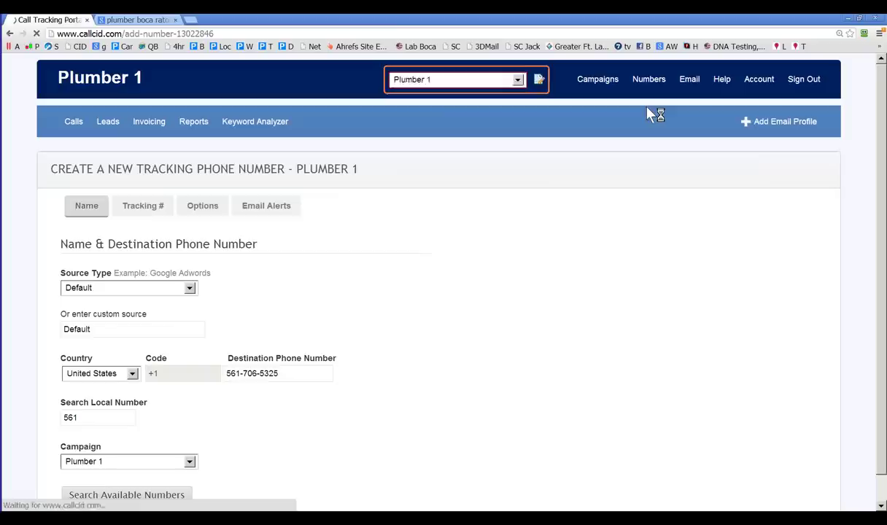
pyautogui.moveTo(650, 86)
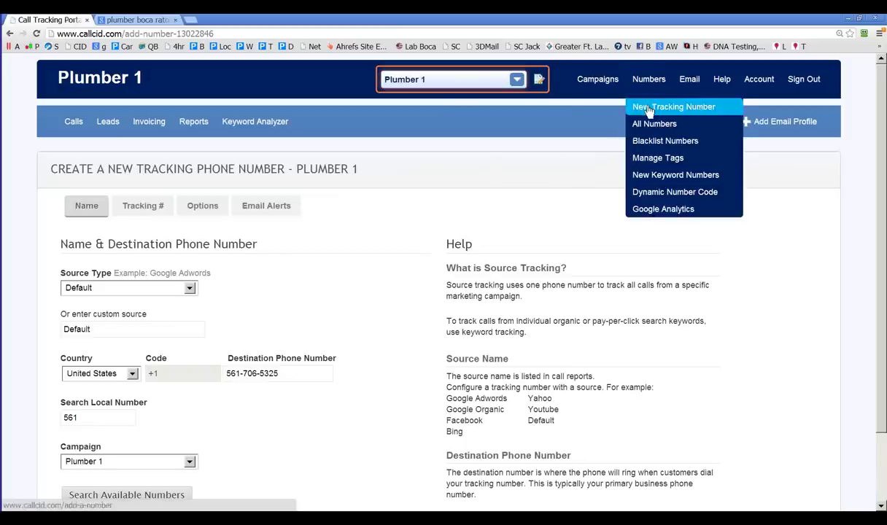
pyautogui.scroll(-1, 307, 324)
pyautogui.scroll(-1, 308, 323)
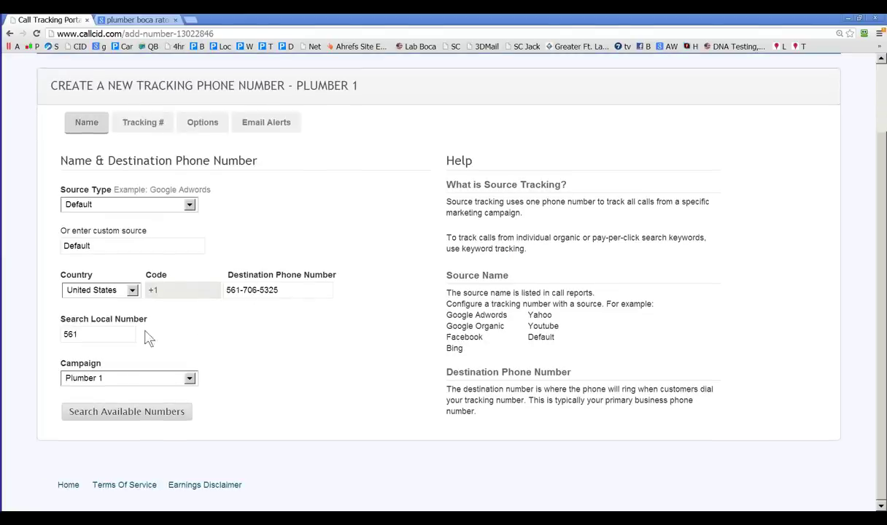
pyautogui.click(192, 379)
pyautogui.click(195, 385)
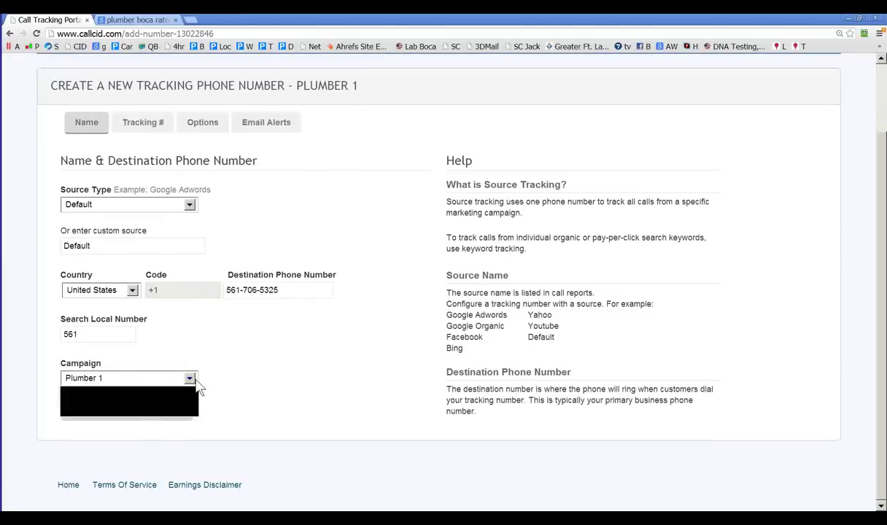
pyautogui.click(123, 411)
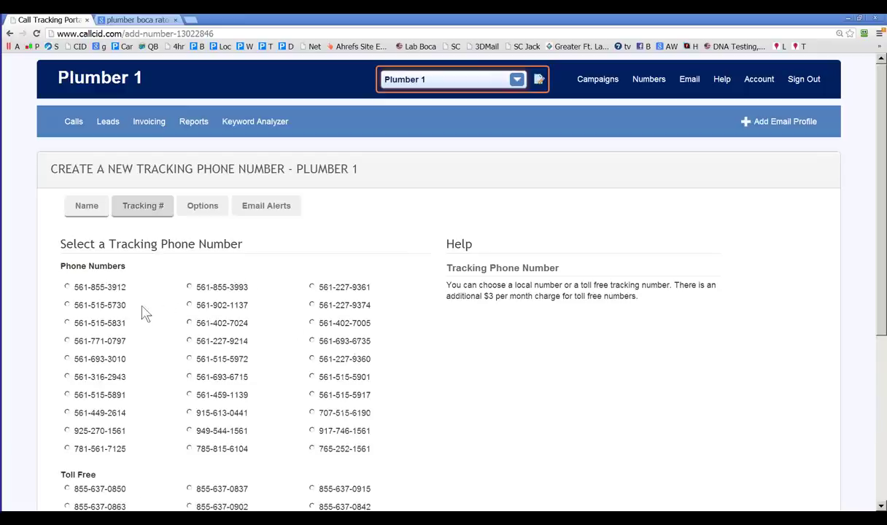
# Step: Change the number search filter to 954 and search available numbers
pyautogui.scroll(-1, 135, 307)
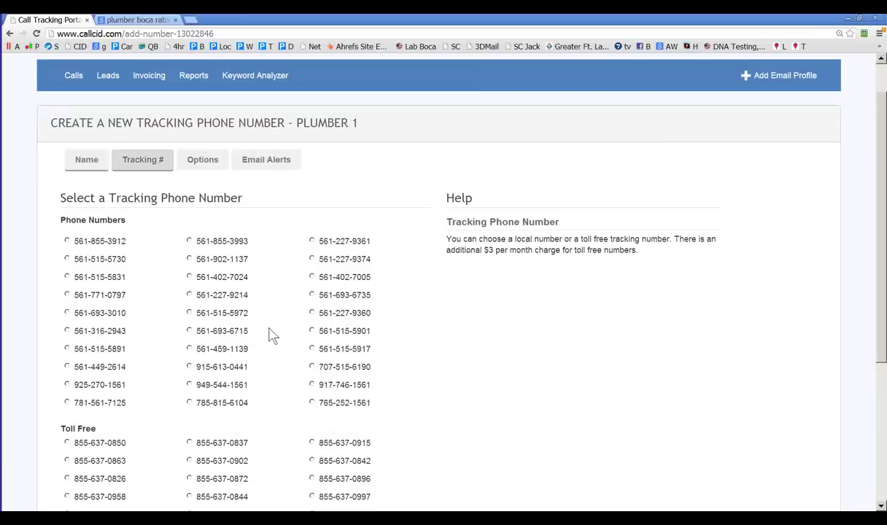
pyautogui.scroll(-3, 129, 313)
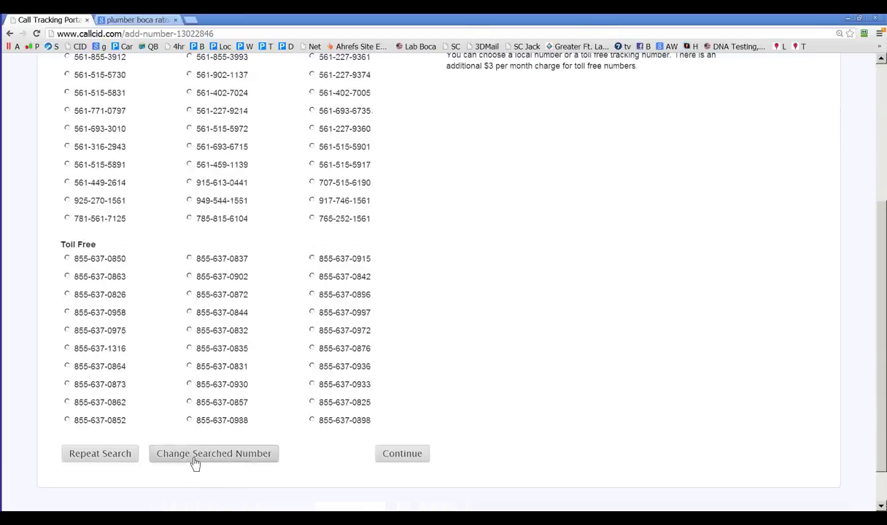
pyautogui.click(193, 458)
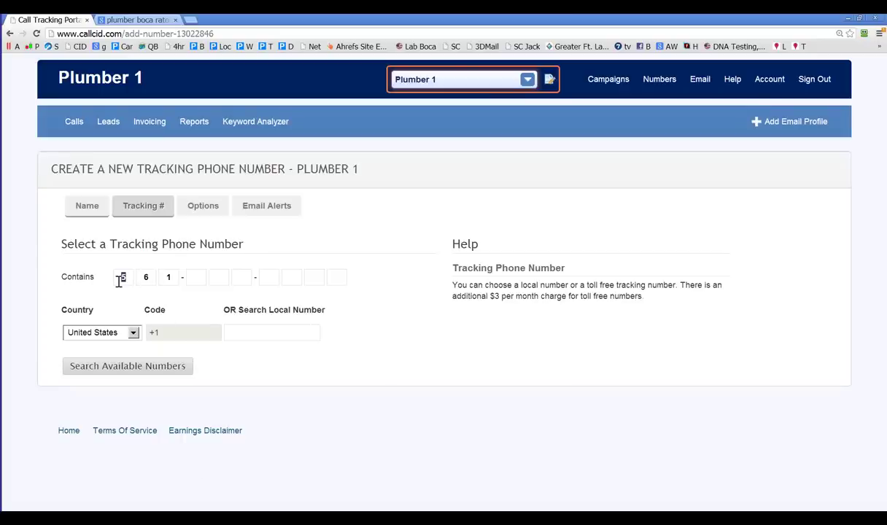
pyautogui.moveTo(119, 281); pyautogui.dragTo(141, 272)
pyautogui.write('9')
pyautogui.moveTo(151, 277); pyautogui.dragTo(141, 284)
pyautogui.write('5')
pyautogui.moveTo(175, 277); pyautogui.dragTo(164, 280)
pyautogui.write('4')
pyautogui.click(138, 369)
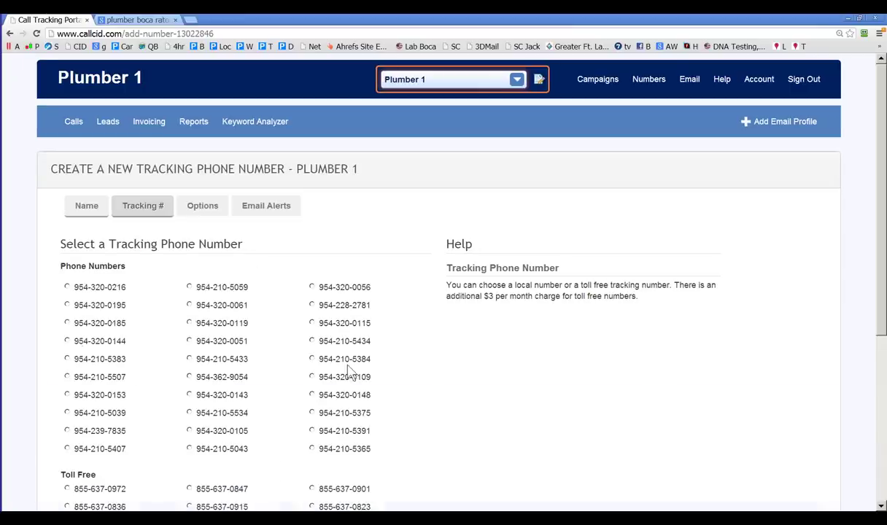
pyautogui.scroll(-4, 197, 391)
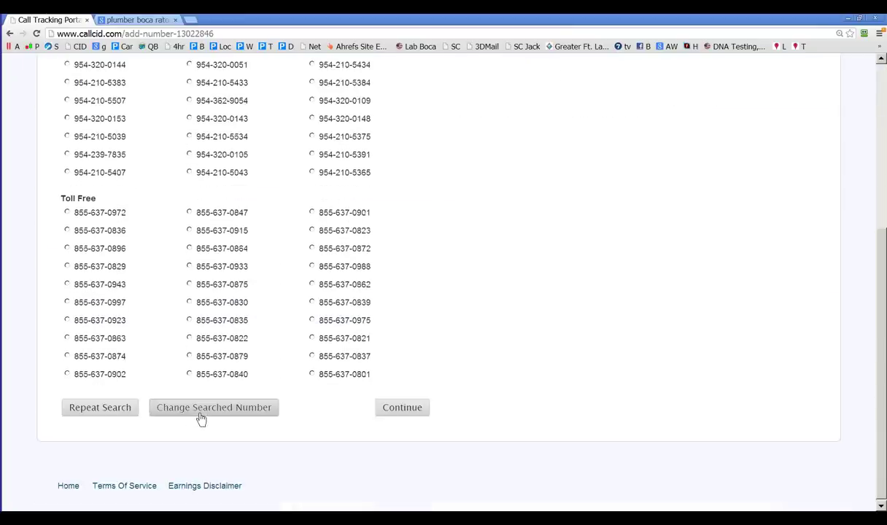
pyautogui.click(202, 416)
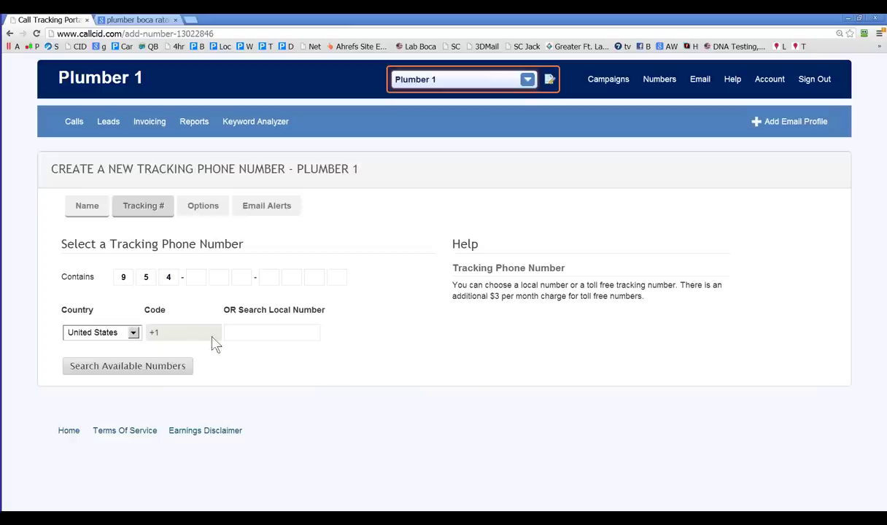
pyautogui.click(265, 336)
pyautogui.write('561')
pyautogui.click(161, 368)
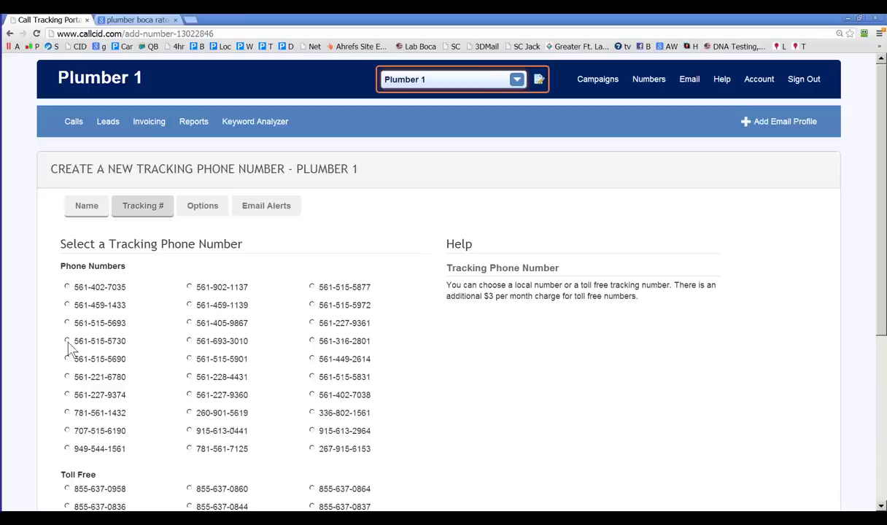
pyautogui.click(67, 341)
pyautogui.scroll(-2, 285, 319)
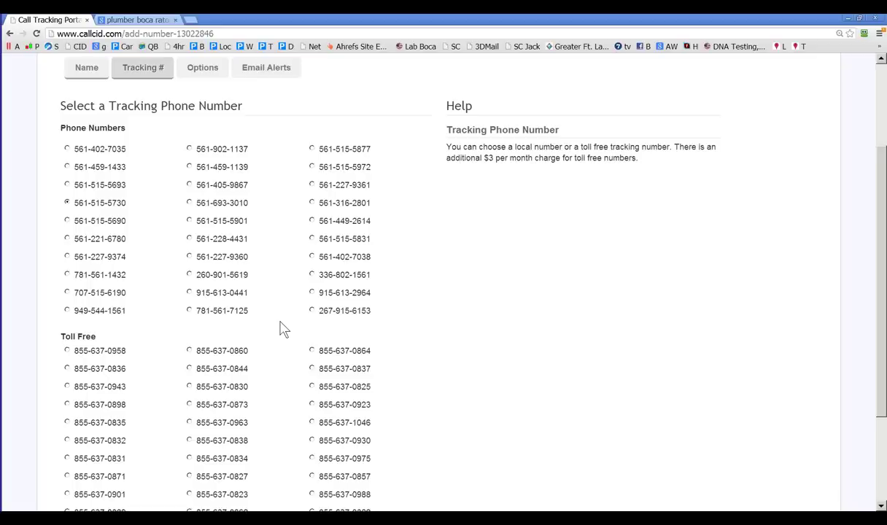
pyautogui.scroll(-3, 409, 365)
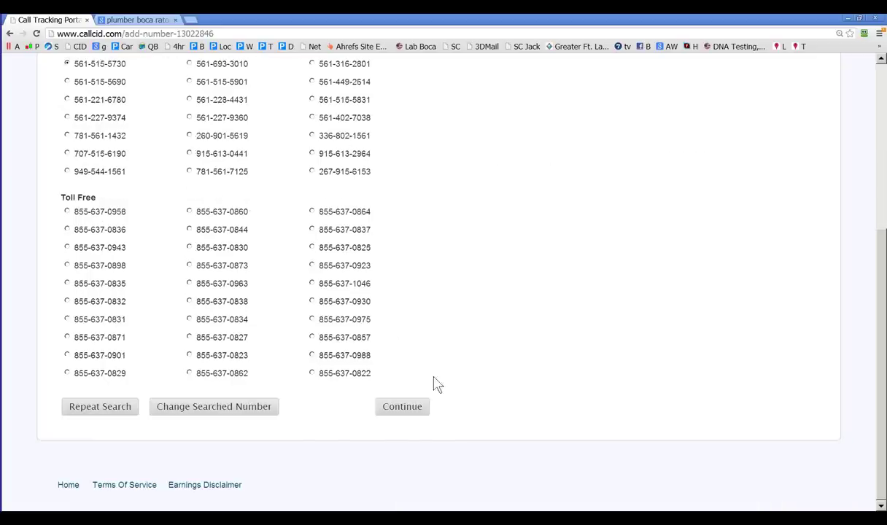
# Step: Confirm the number, keeping Record Calls, the greeting text and American accent(English) voice, and continue
pyautogui.click(424, 419)
pyautogui.scroll(3, 361, 373)
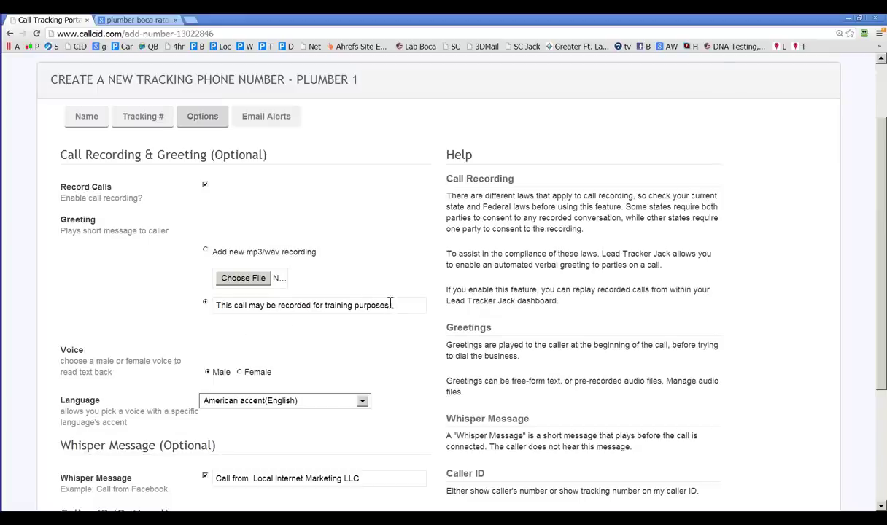
pyautogui.moveTo(390, 305); pyautogui.dragTo(219, 306)
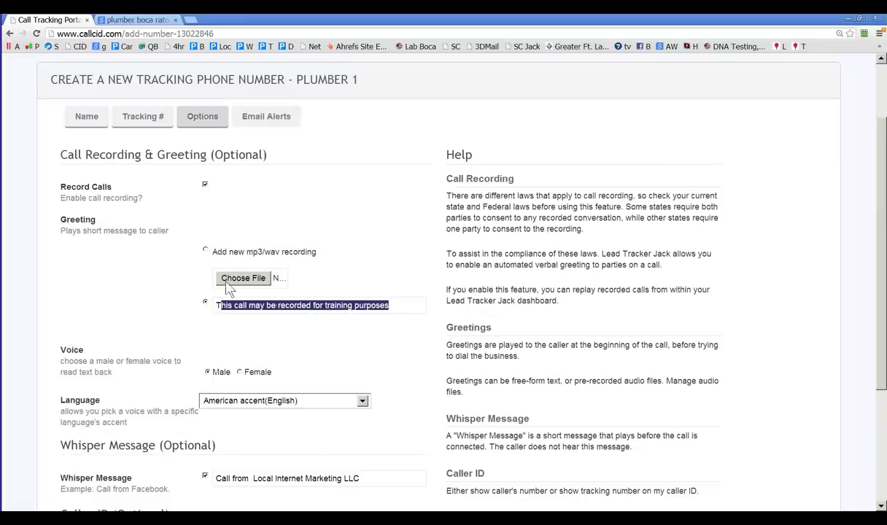
pyautogui.scroll(-2, 273, 351)
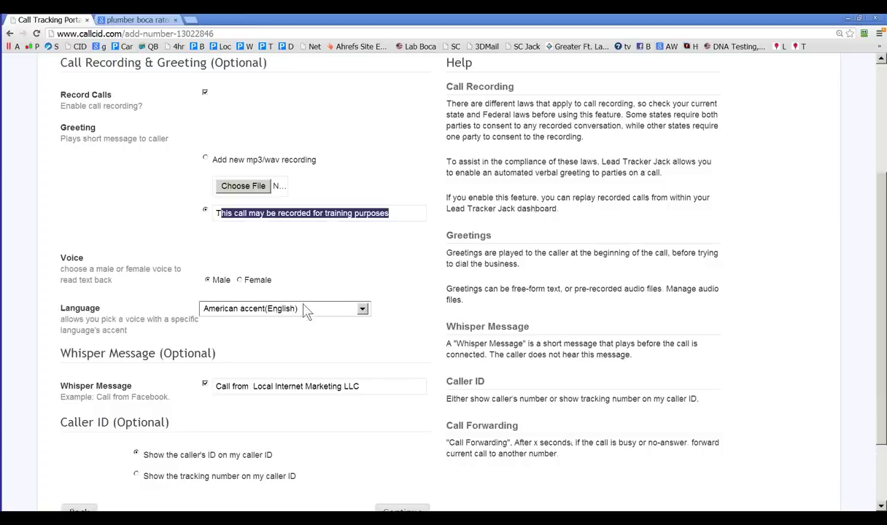
pyautogui.click(362, 309)
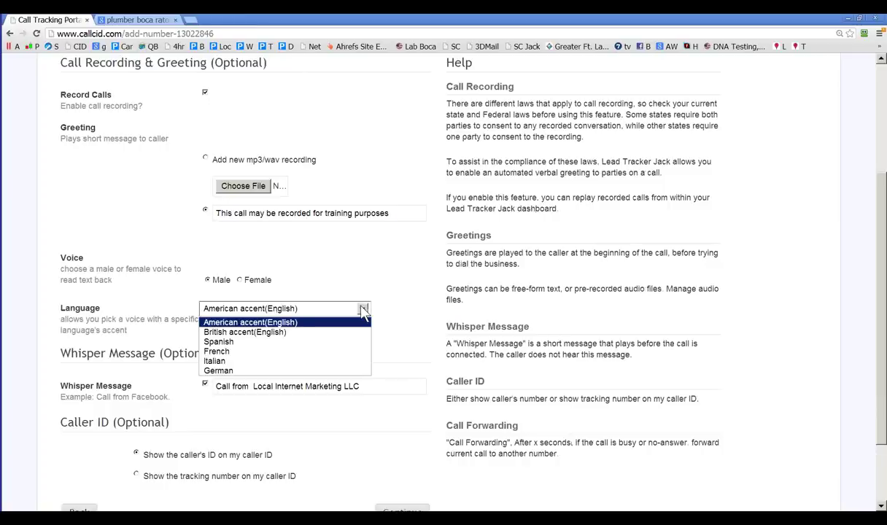
pyautogui.click(363, 310)
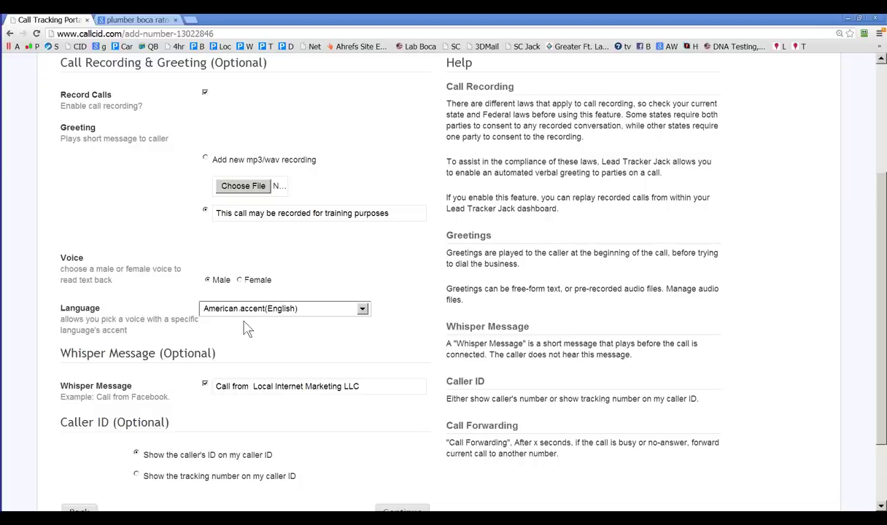
pyautogui.scroll(-3, 248, 329)
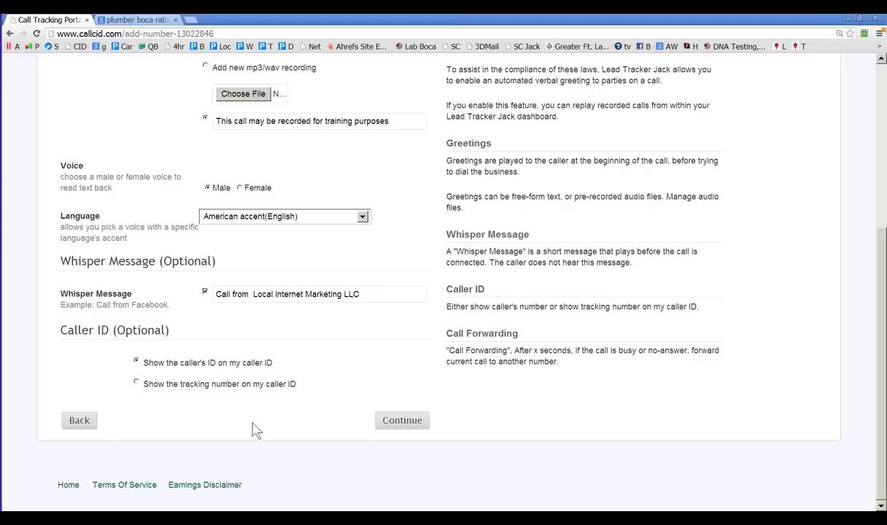
pyautogui.click(387, 421)
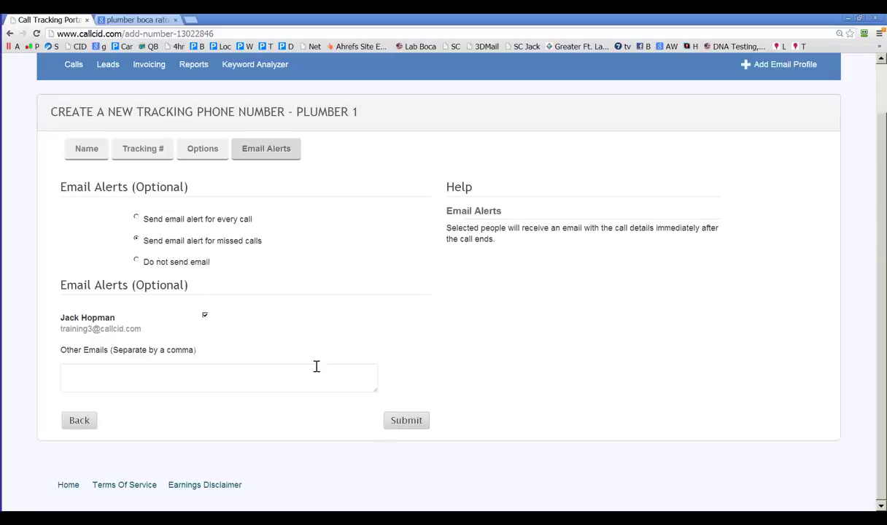
pyautogui.click(405, 423)
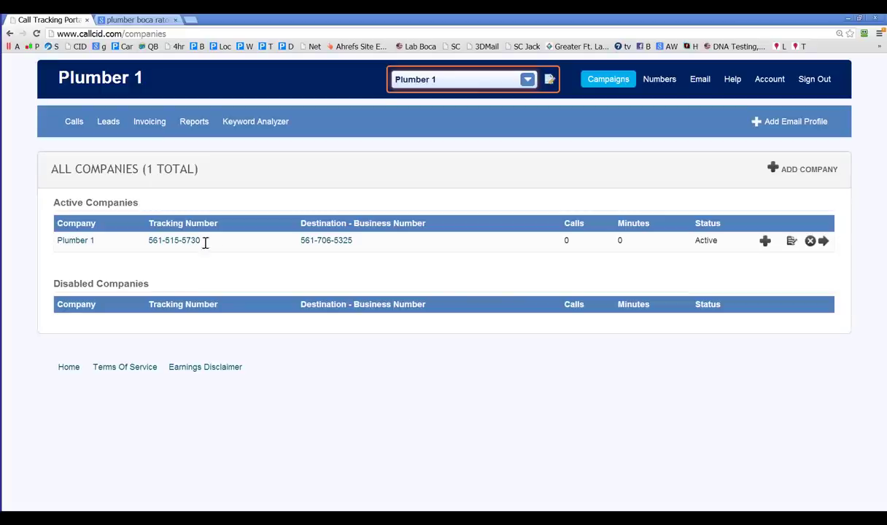
pyautogui.moveTo(204, 241); pyautogui.dragTo(151, 246)
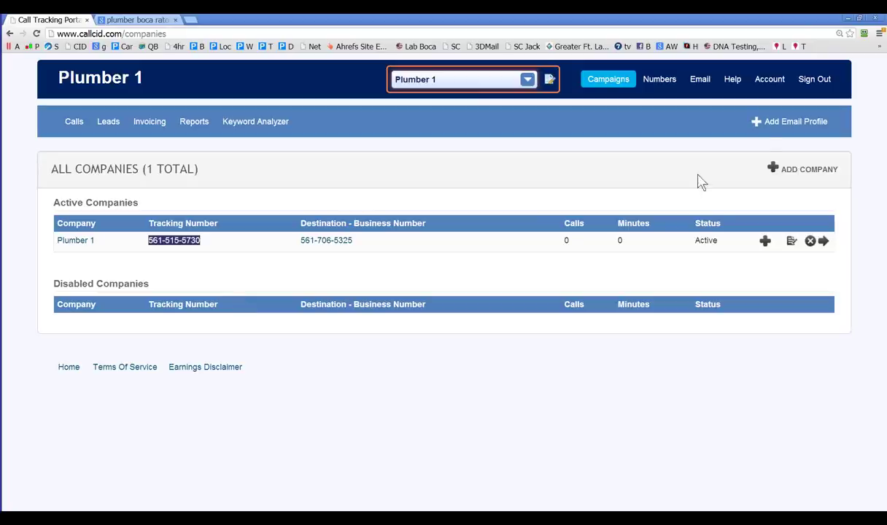
# Step: Start a new tracking number and assign it to the Plumber 1 campaign
pyautogui.moveTo(645, 89)
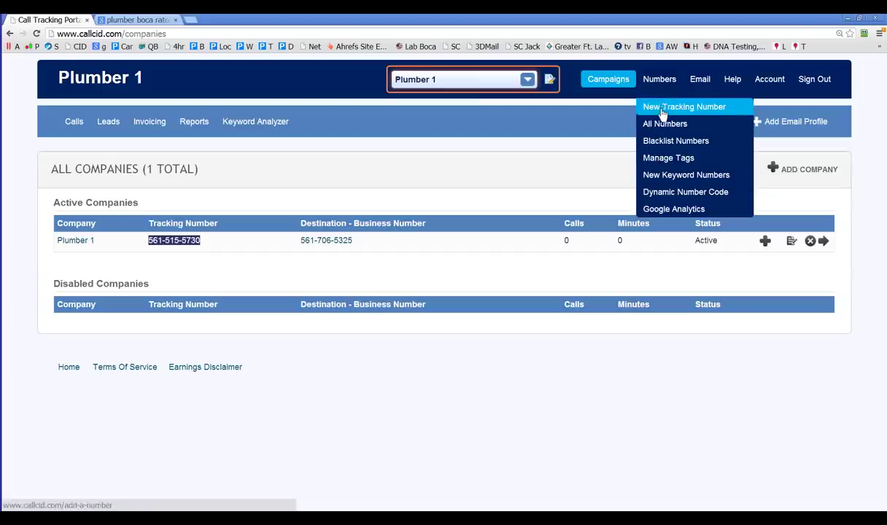
pyautogui.click(665, 108)
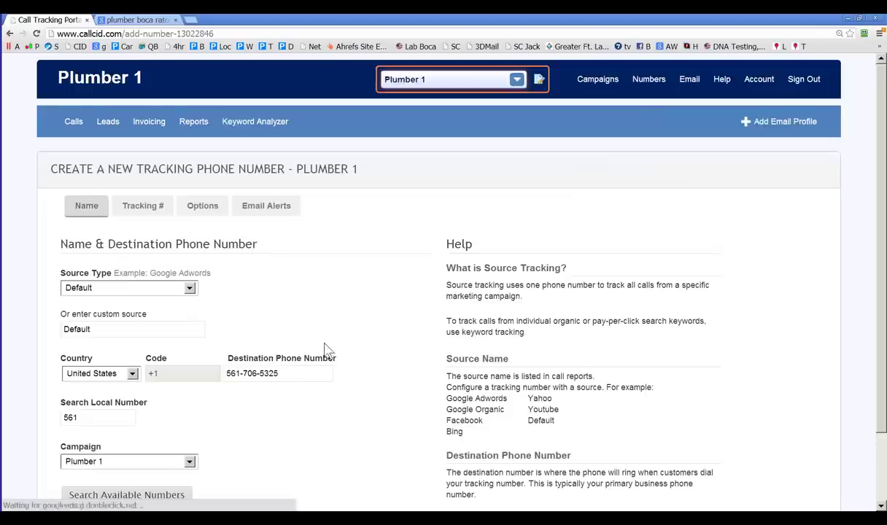
pyautogui.scroll(-1, 288, 379)
pyautogui.click(189, 379)
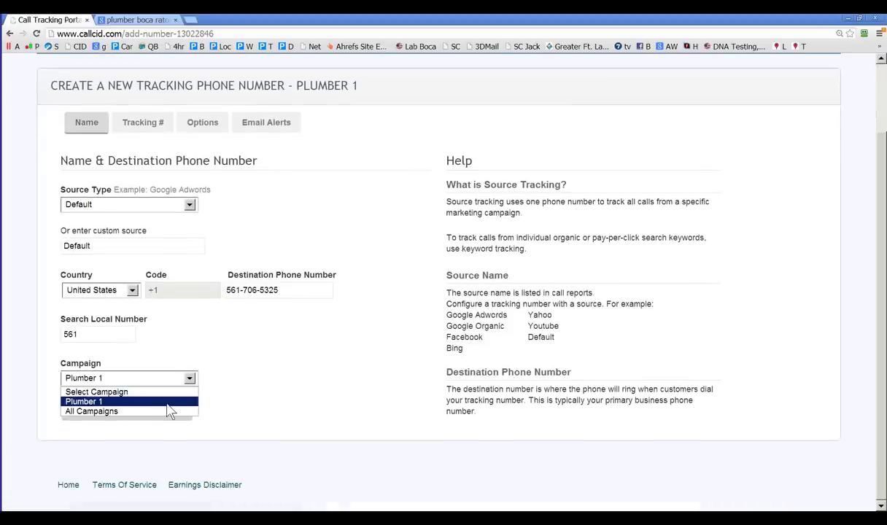
pyautogui.click(169, 403)
pyautogui.scroll(2, 376, 347)
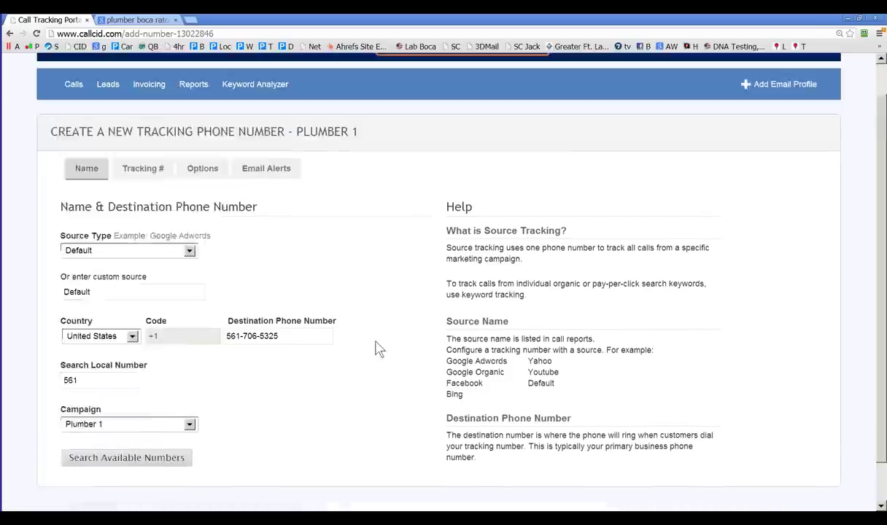
# Step: Visit Campaigns > Add New Campaign, then return to the New Tracking Number form
pyautogui.moveTo(598, 80)
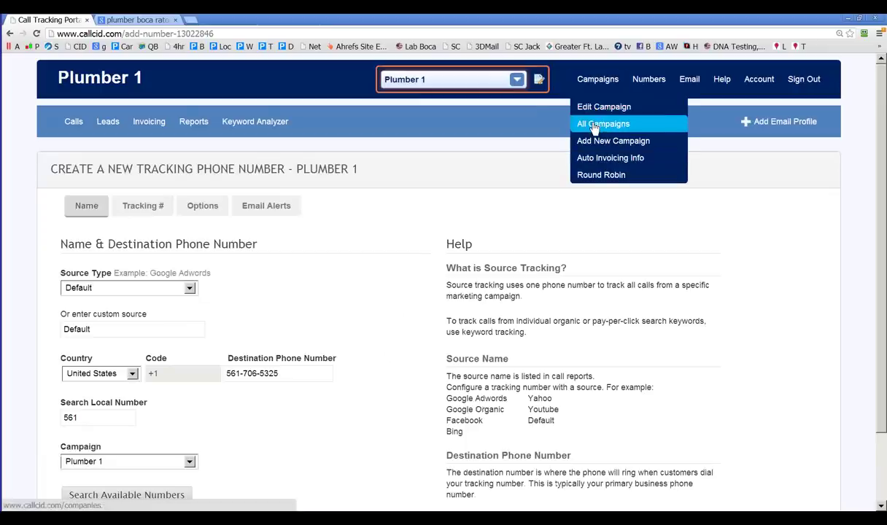
pyautogui.click(611, 141)
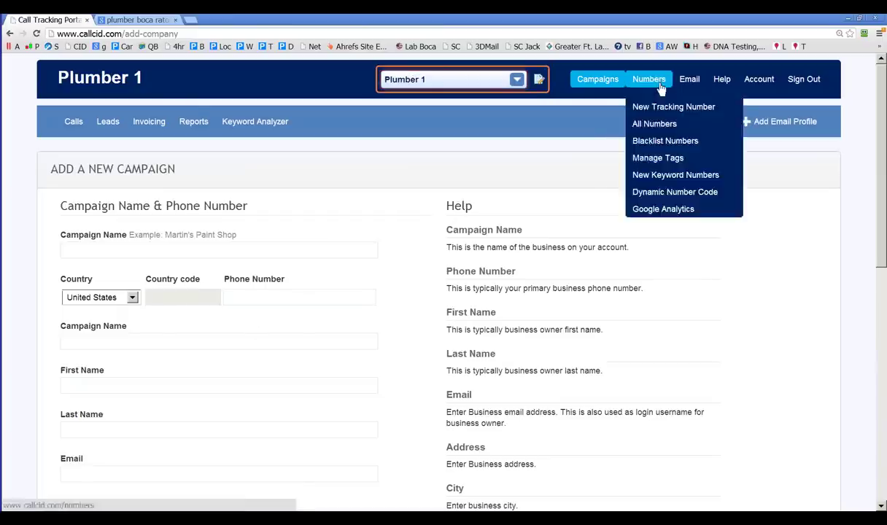
pyautogui.moveTo(650, 88)
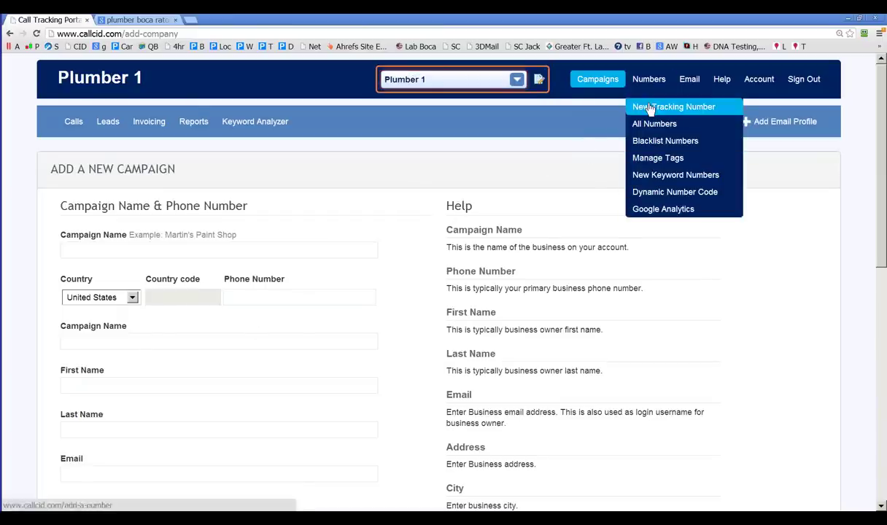
pyautogui.click(646, 108)
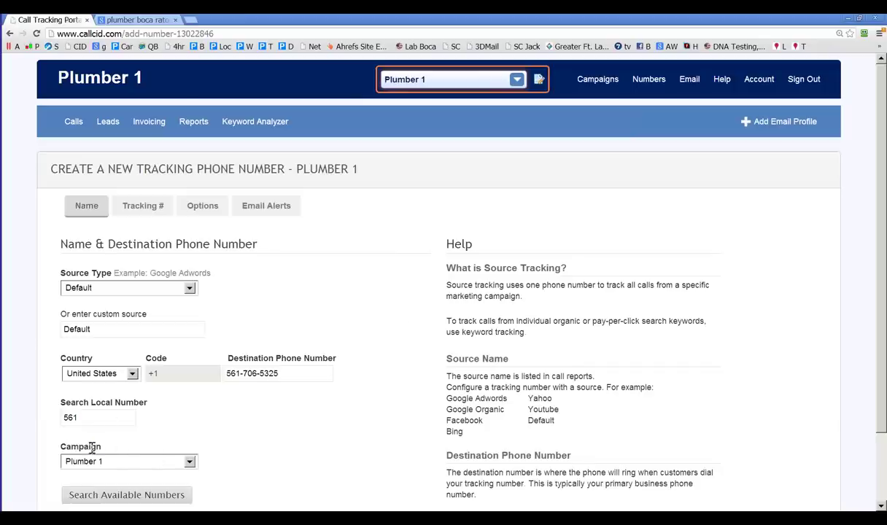
pyautogui.moveTo(101, 447); pyautogui.dragTo(61, 447)
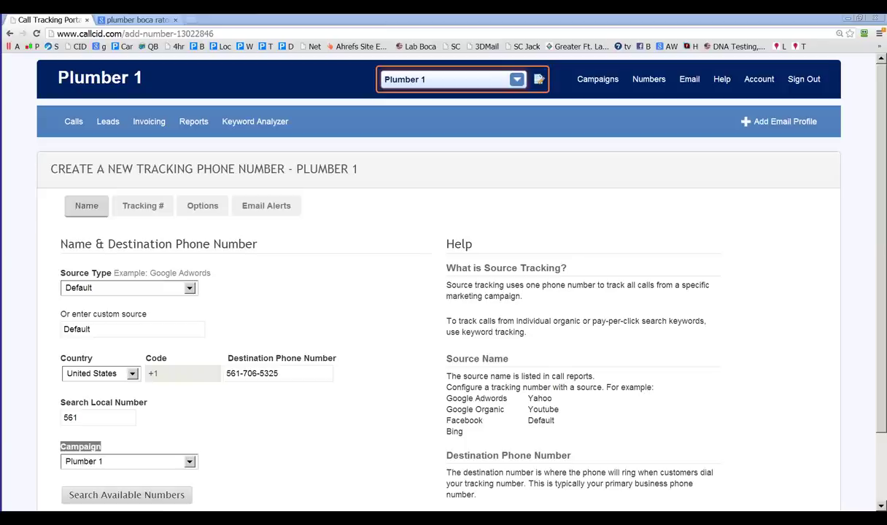
pyautogui.moveTo(566, 79)
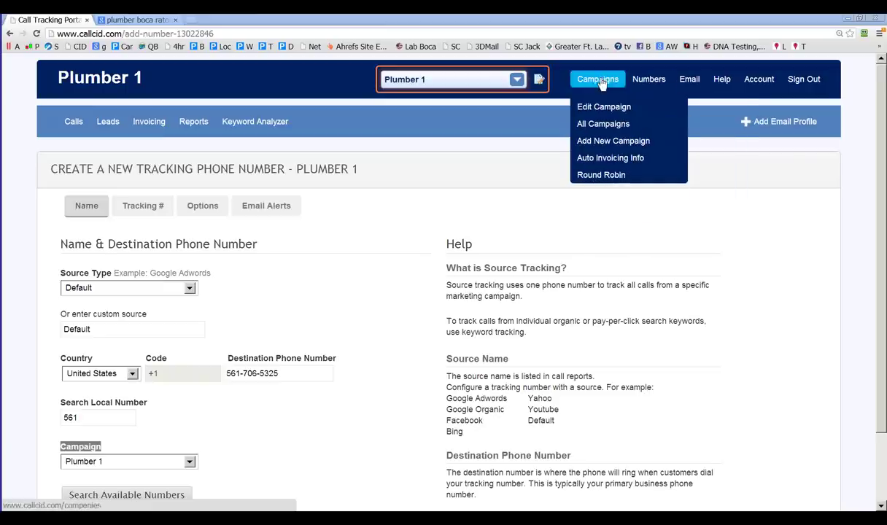
pyautogui.click(612, 141)
pyautogui.click(132, 298)
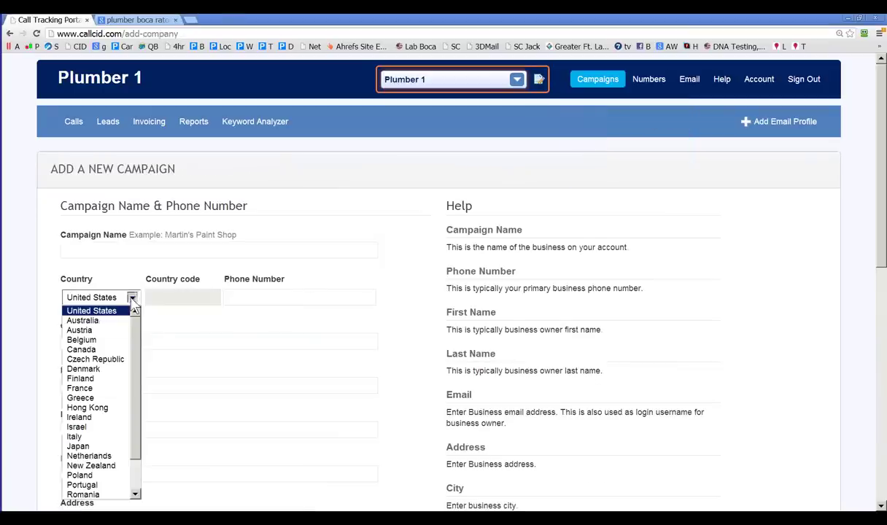
pyautogui.click(133, 298)
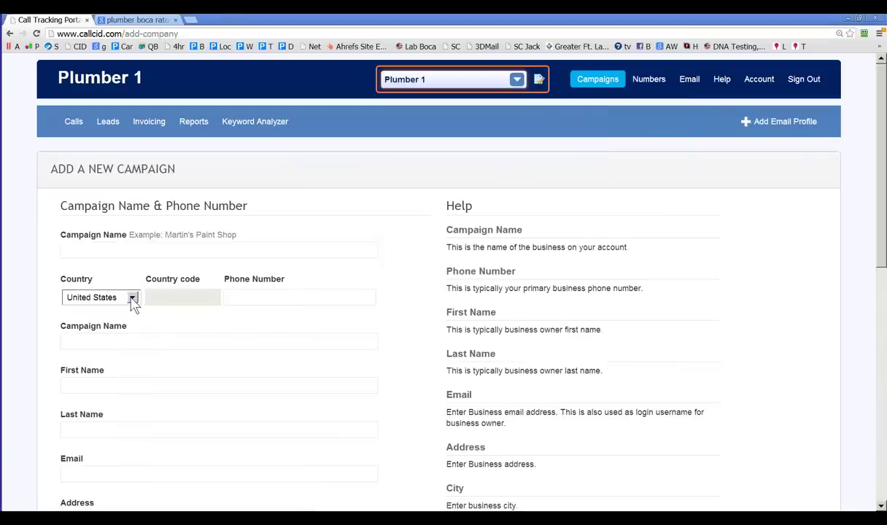
pyautogui.moveTo(651, 86)
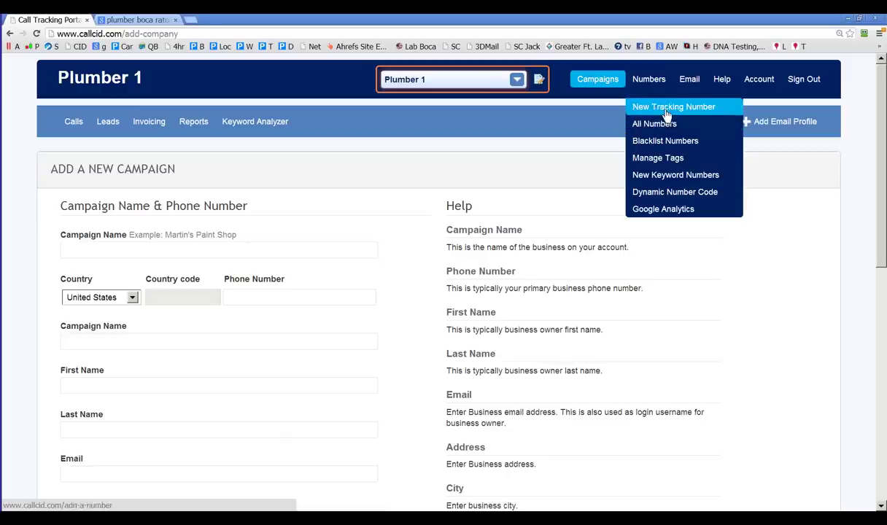
pyautogui.click(642, 108)
pyautogui.scroll(-1, 141, 412)
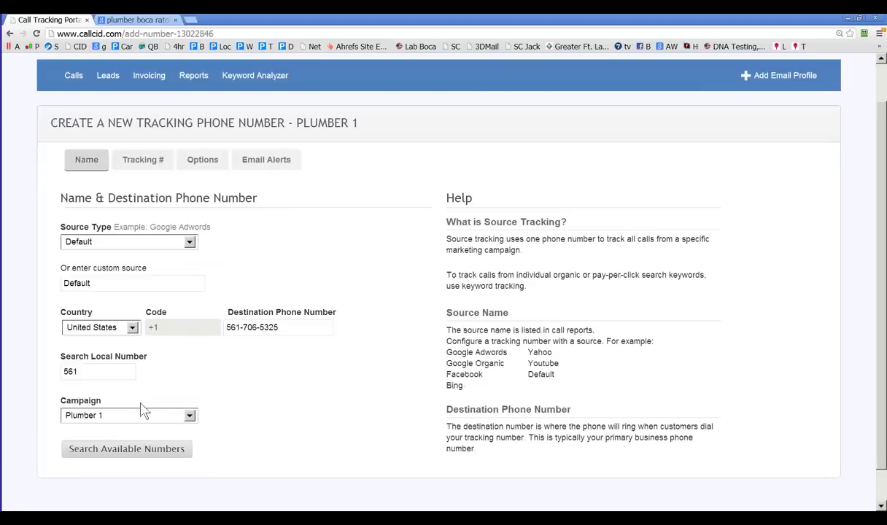
pyautogui.click(133, 328)
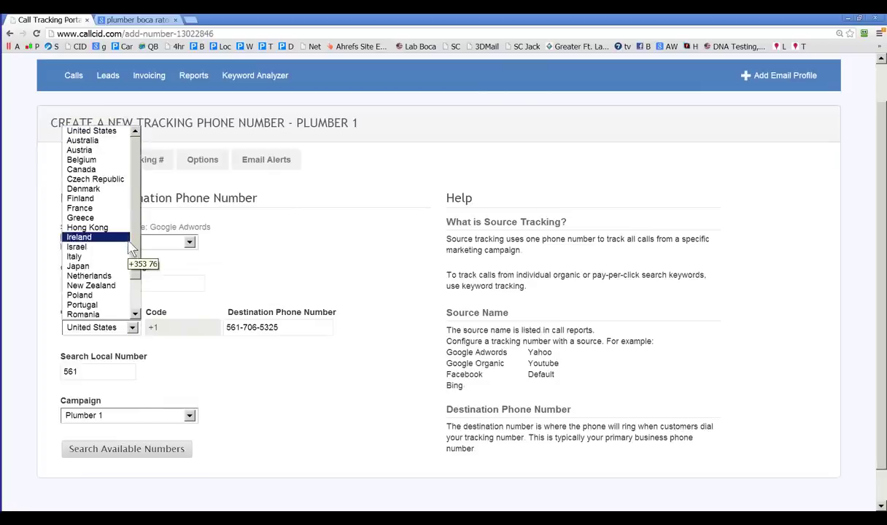
pyautogui.scroll(-2, 138, 292)
pyautogui.scroll(2, 138, 299)
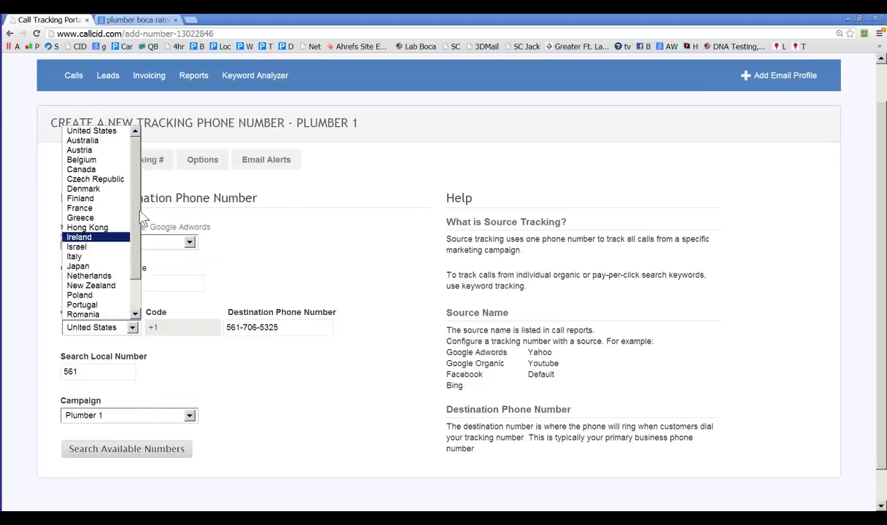
pyautogui.scroll(-2, 140, 295)
pyautogui.scroll(2, 145, 305)
pyautogui.scroll(-2, 149, 295)
pyautogui.scroll(2, 135, 281)
pyautogui.scroll(-2, 142, 261)
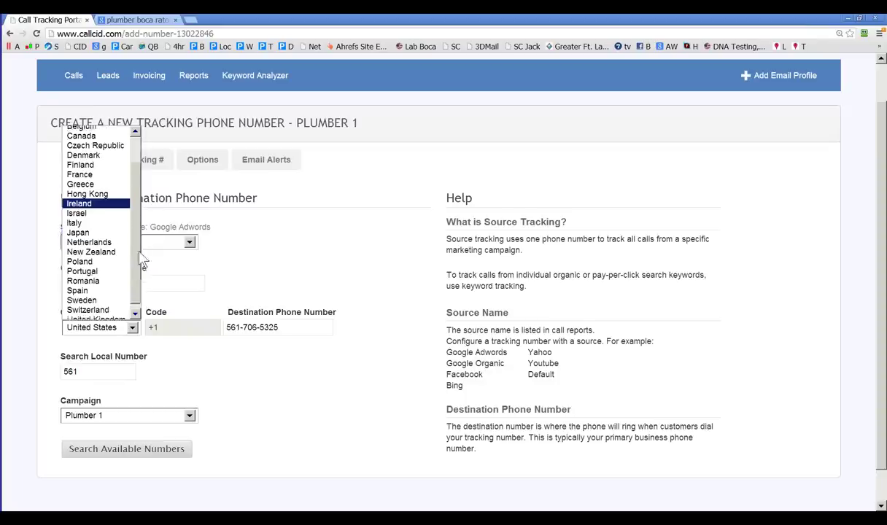
pyautogui.scroll(2, 139, 281)
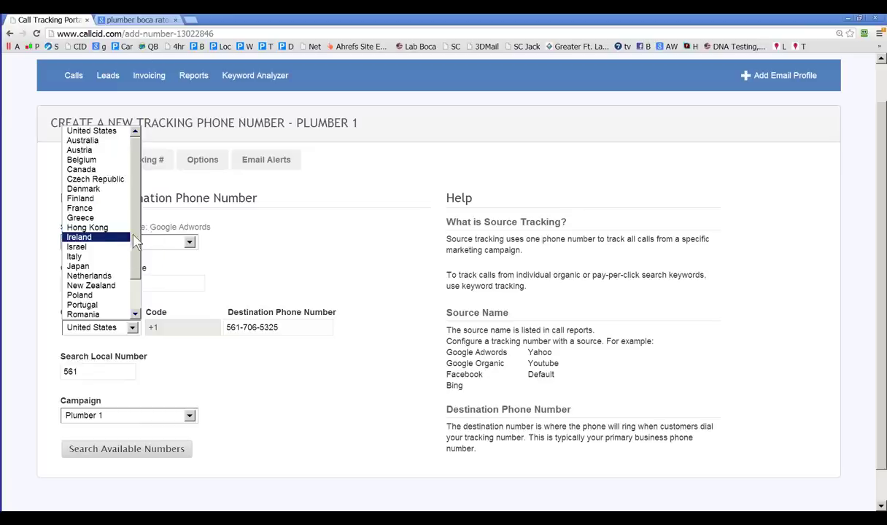
pyautogui.scroll(-2, 133, 241)
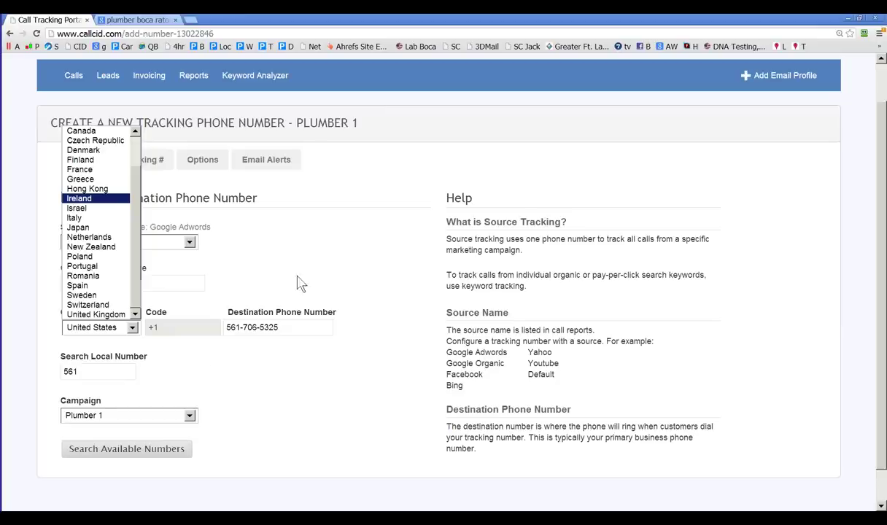
pyautogui.click(315, 248)
pyautogui.scroll(1, 401, 244)
pyautogui.moveTo(591, 79)
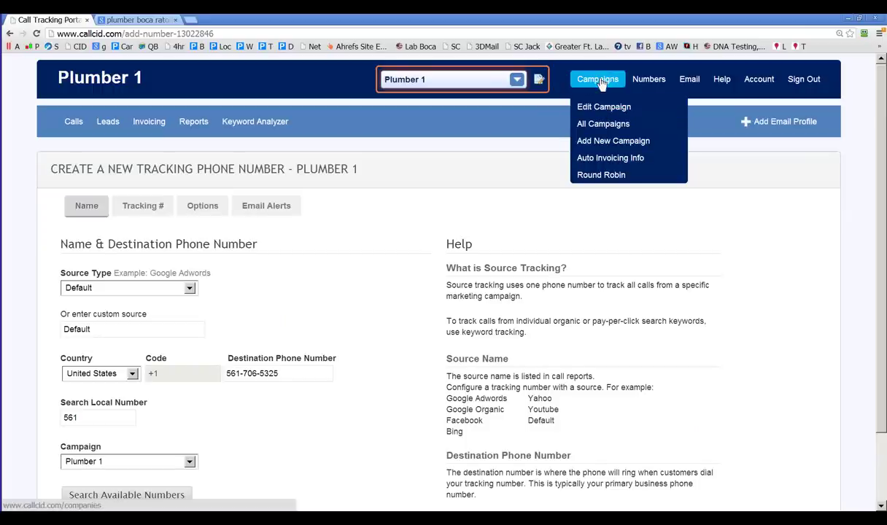
pyautogui.click(611, 175)
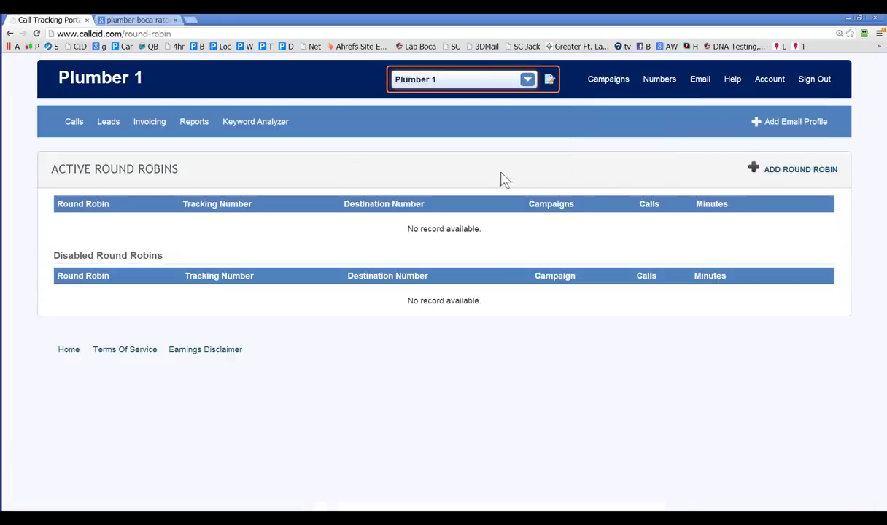
pyautogui.click(803, 175)
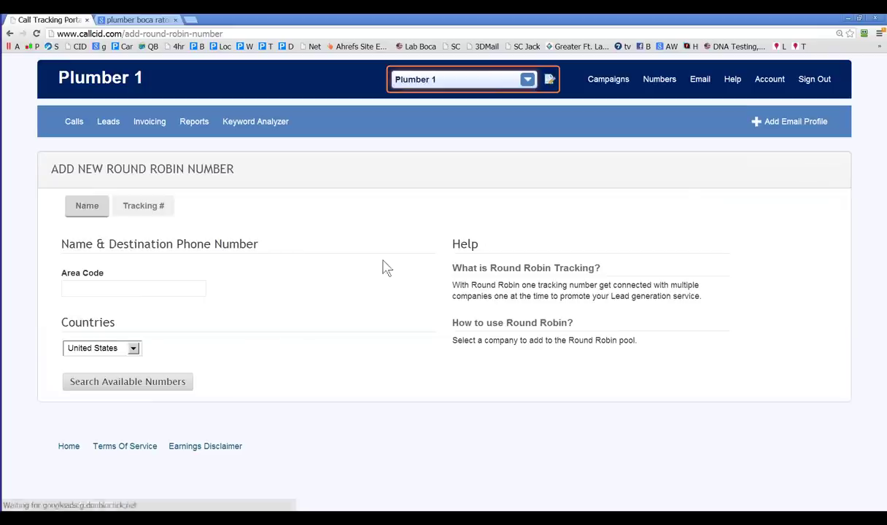
pyautogui.click(97, 288)
pyautogui.write('561')
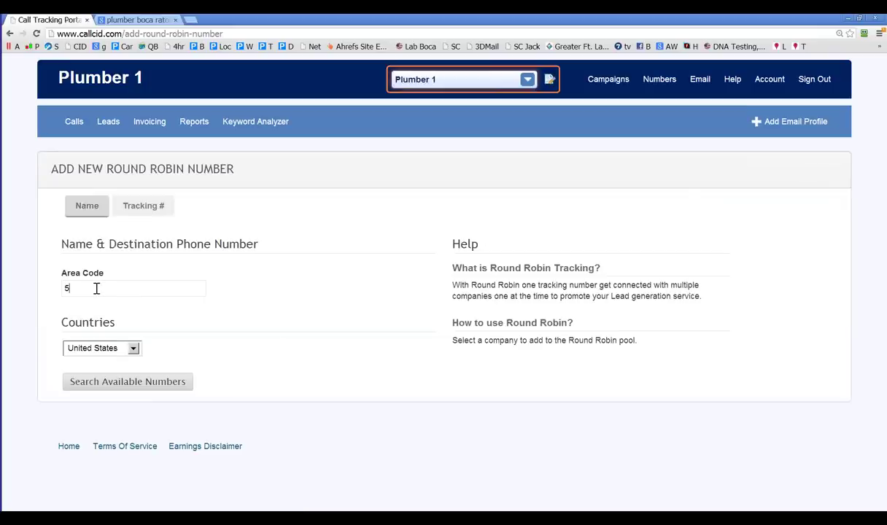
pyautogui.click(98, 380)
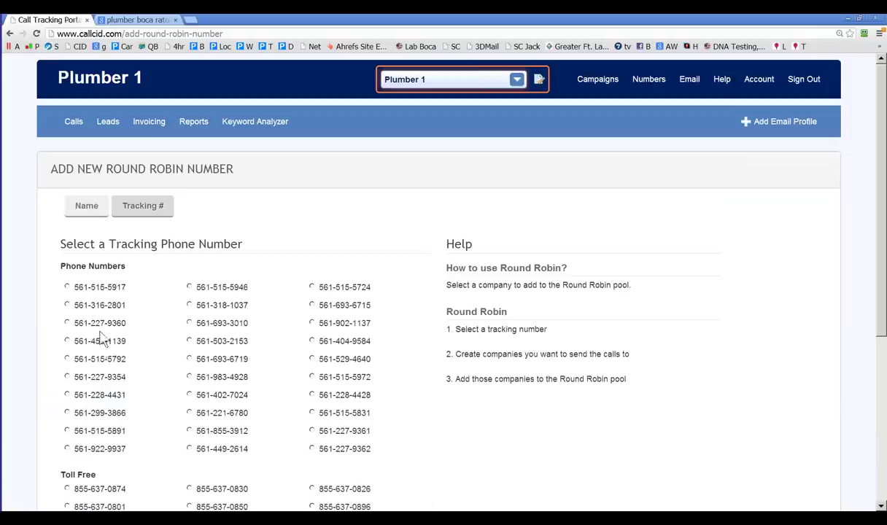
pyautogui.scroll(-4, 200, 376)
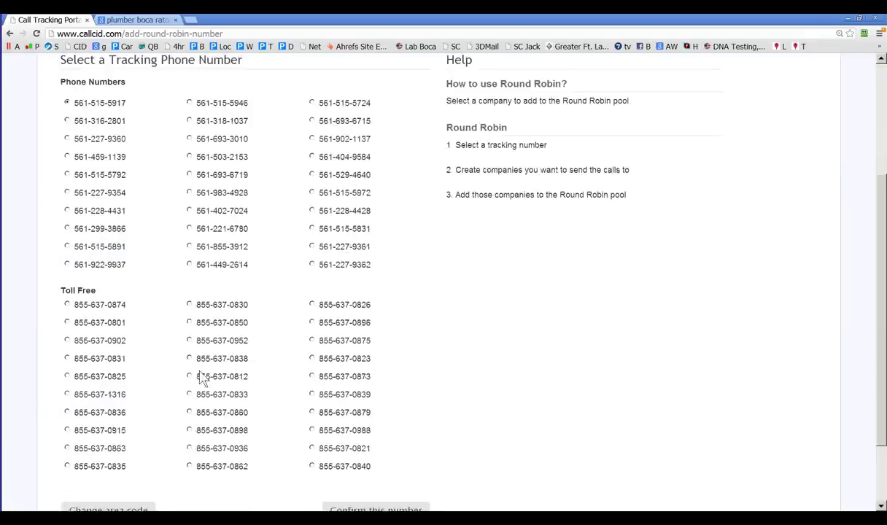
pyautogui.click(372, 423)
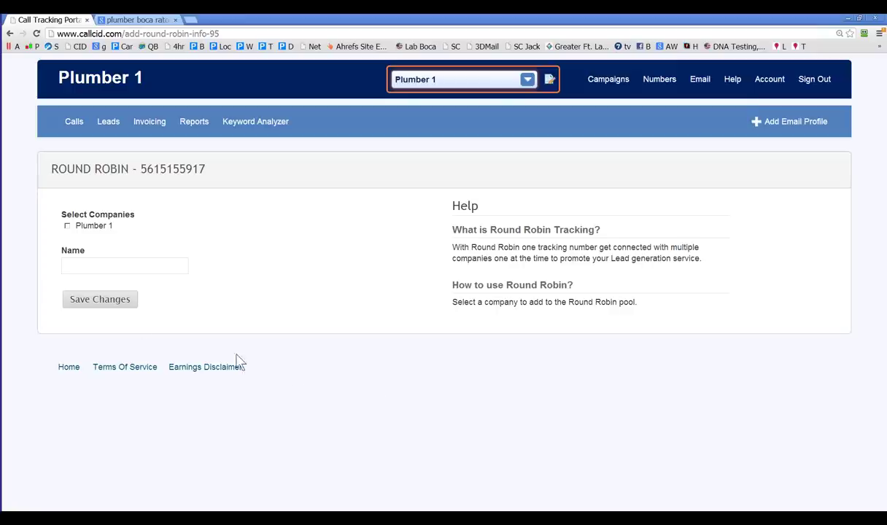
# Step: Tick Plumber 1, name the round robin 'Plumbers' and save it
pyautogui.click(67, 226)
pyautogui.click(106, 267)
pyautogui.write('Plumbers')
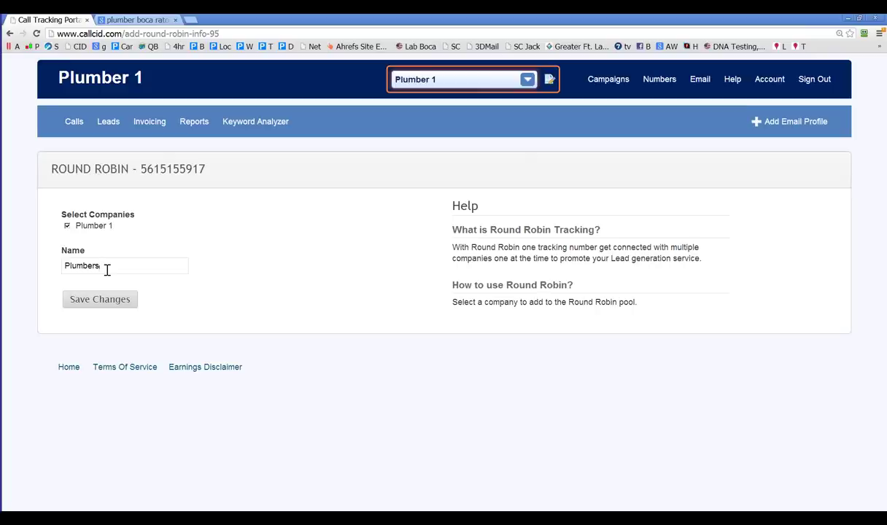
pyautogui.click(102, 299)
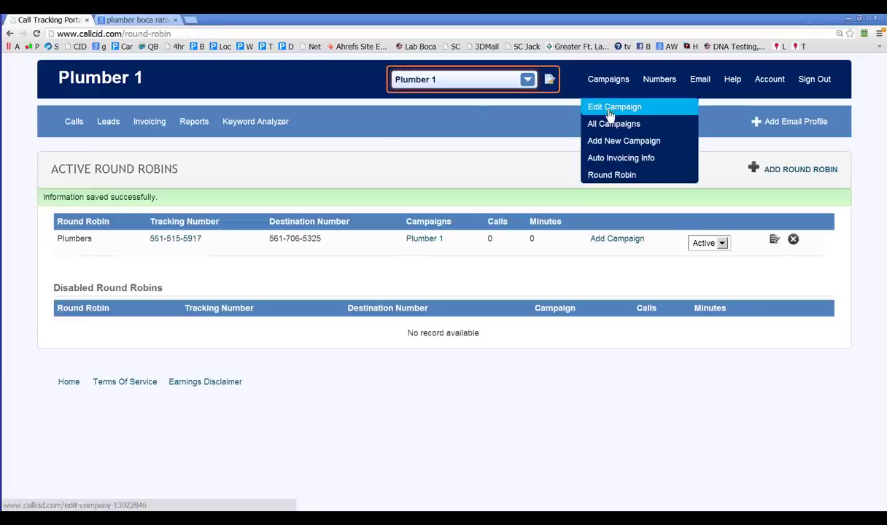
# Step: Start a new campaign named Plumber 2 and enter its business phone number
pyautogui.click(613, 141)
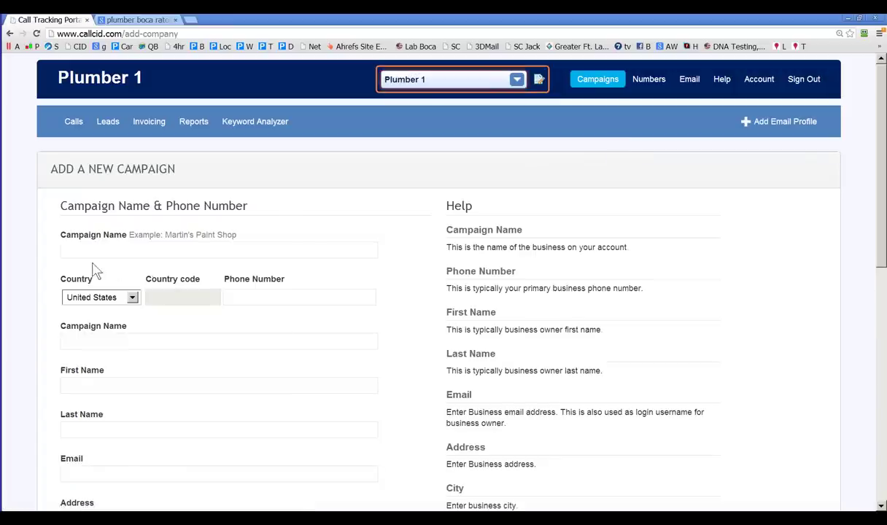
pyautogui.click(93, 253)
pyautogui.write('Plum')
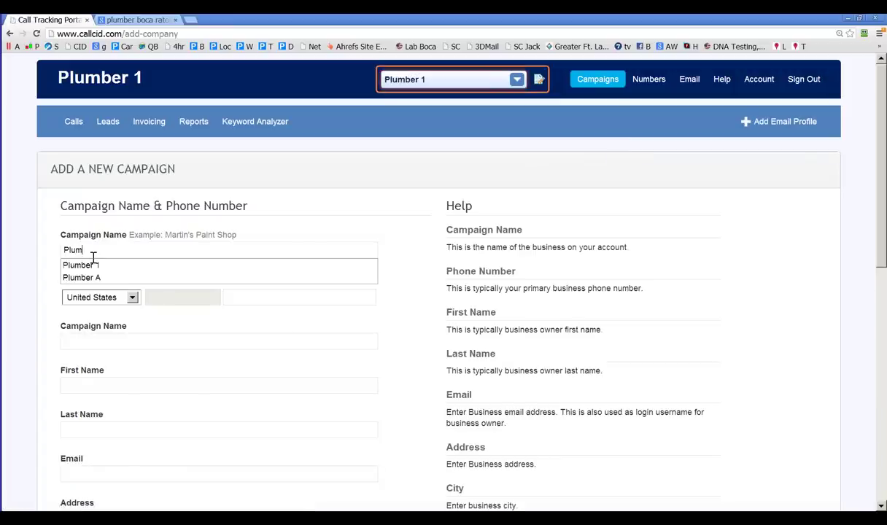
pyautogui.write('ber')
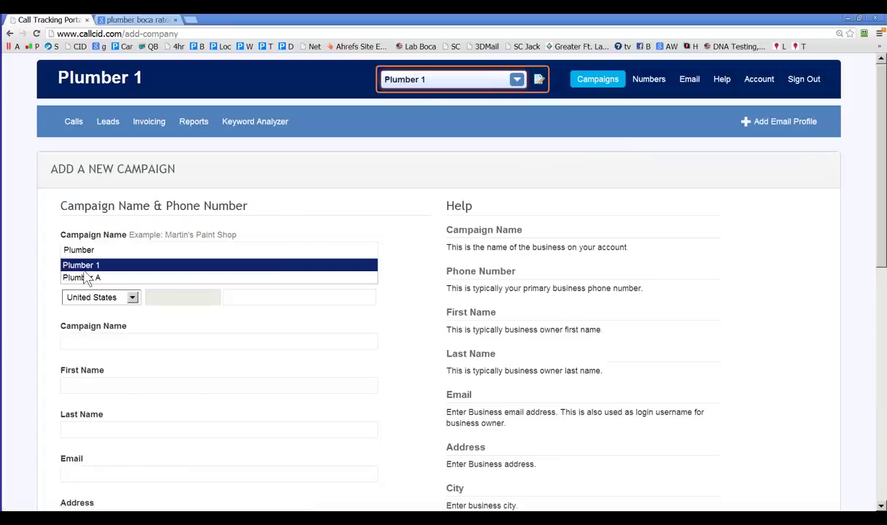
pyautogui.write(' 2')
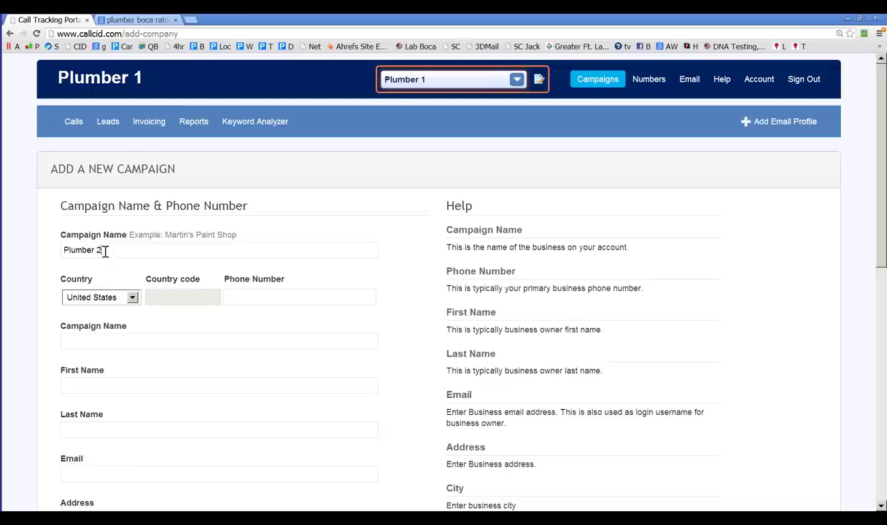
pyautogui.click(215, 341)
pyautogui.click(244, 300)
pyautogui.write('5')
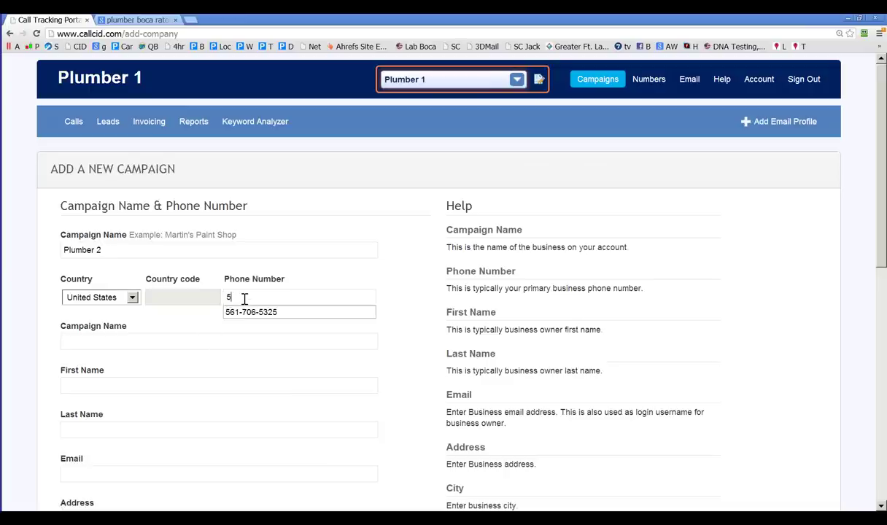
pyautogui.write('61 123 4567')
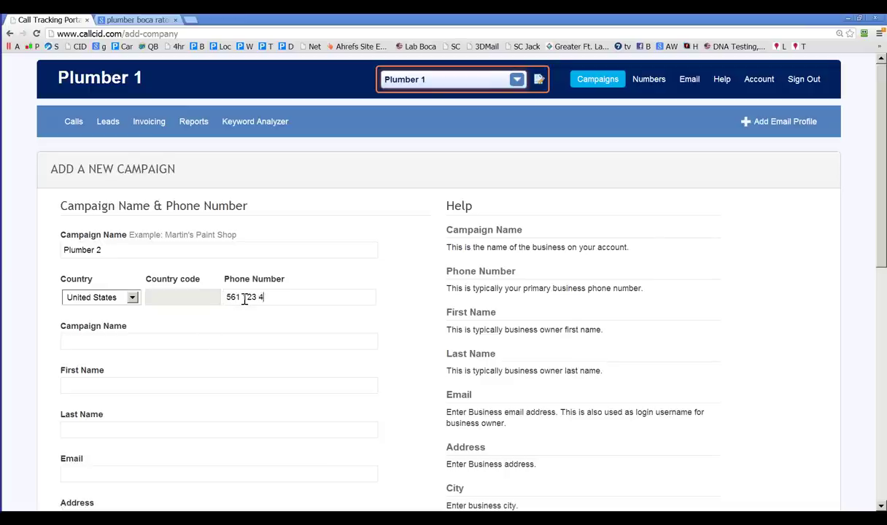
# Step: Enter Plumber Quick as the company name and fill in the owner's first name
pyautogui.click(175, 341)
pyautogui.write('Bi')
pyautogui.press('BackSpace')
pyautogui.press('BackSpace')
pyautogui.write('Plumber ')
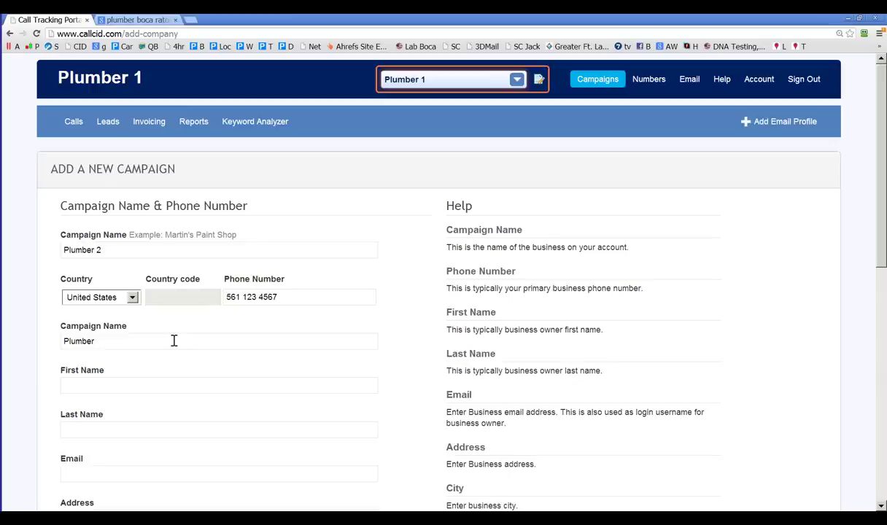
pyautogui.write('Quick')
pyautogui.click(124, 386)
pyautogui.scroll(-1, 128, 388)
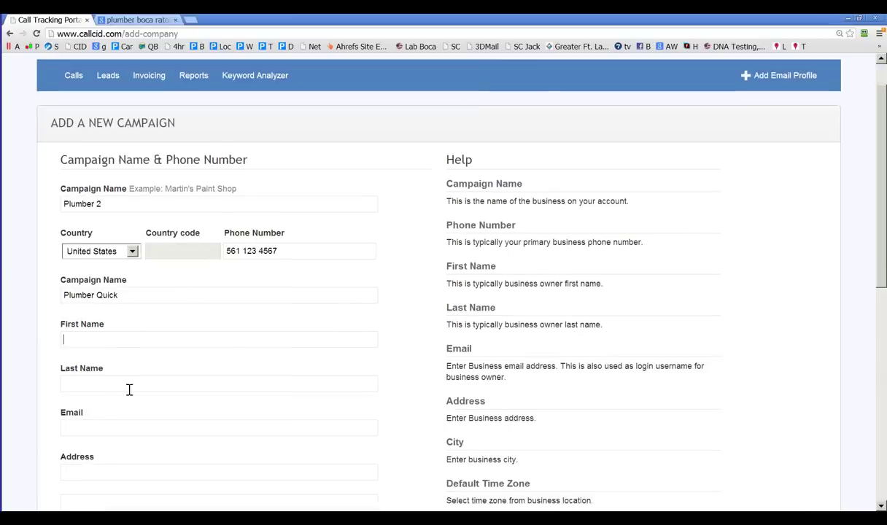
pyautogui.write('D')
pyautogui.press('BackSpace')
pyautogui.write('Dan')
pyautogui.click(131, 389)
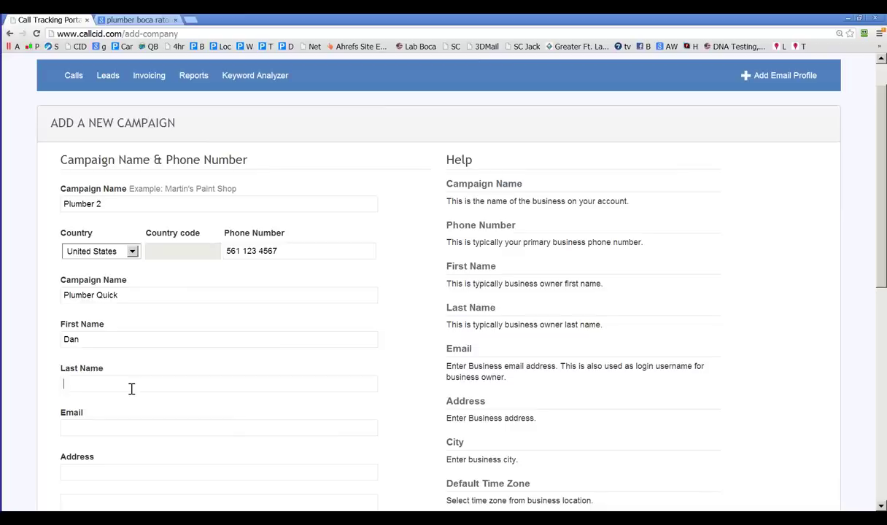
pyautogui.click(131, 389)
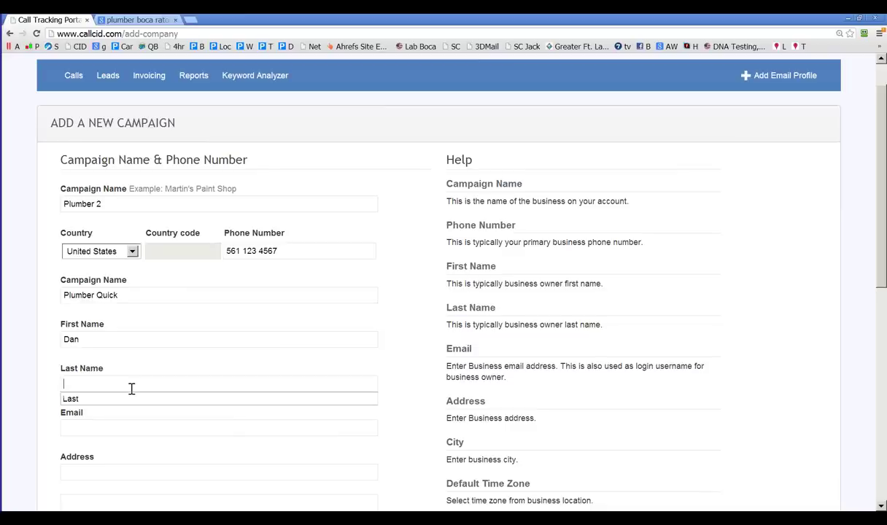
# Step: Enter the owner's last name, the street address, and Boca Raton as the city
pyautogui.write('Last2')
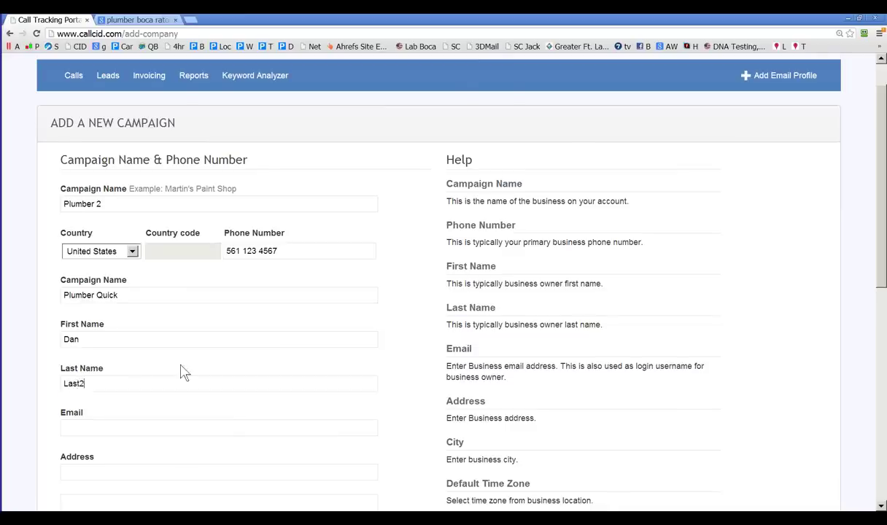
pyautogui.scroll(-3, 108, 362)
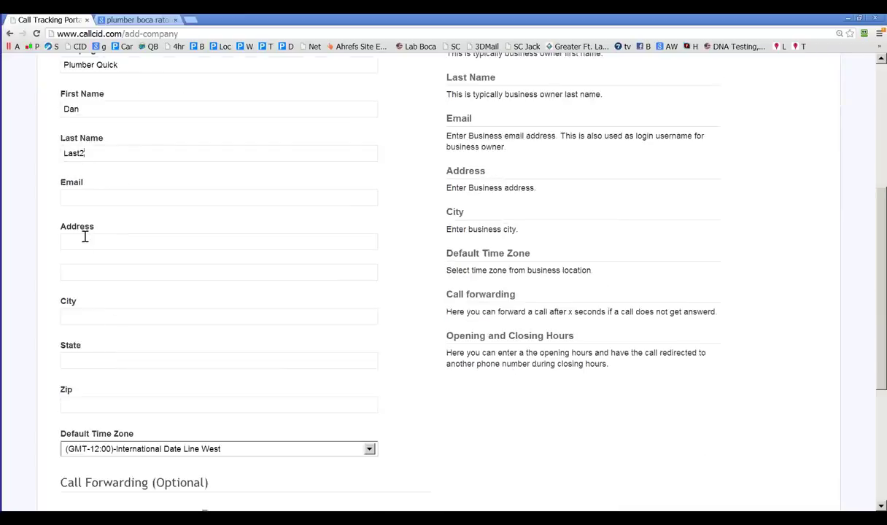
pyautogui.click(85, 238)
pyautogui.write('464 Street')
pyautogui.click(79, 319)
pyautogui.write('Bo')
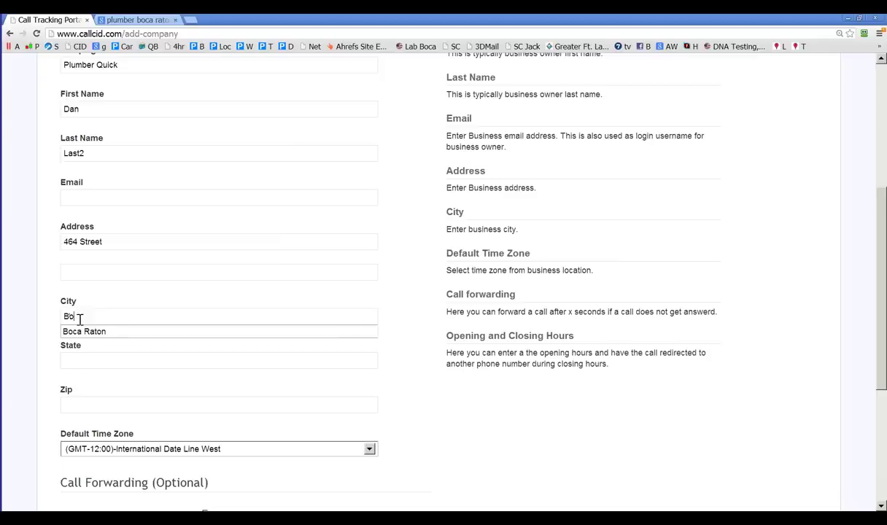
pyautogui.click(80, 333)
# Step: Set the state to Florida and fill in the zip code
pyautogui.click(76, 359)
pyautogui.write('F')
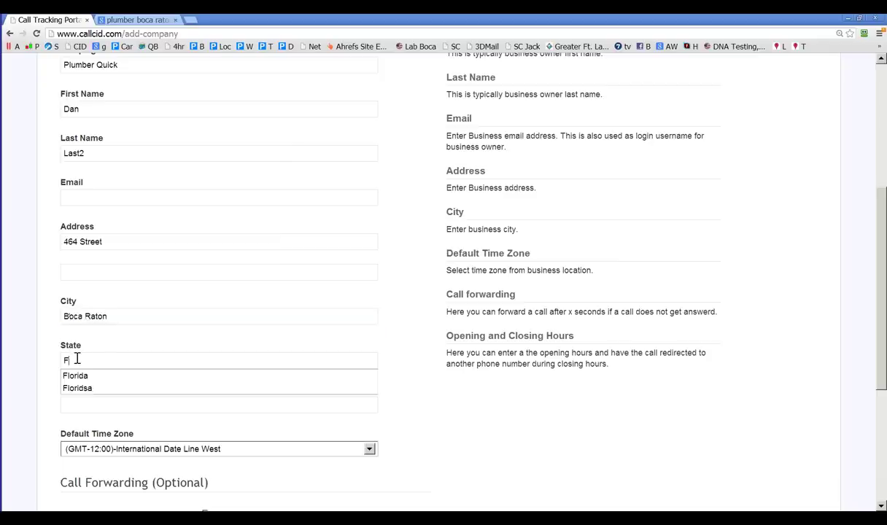
pyautogui.write('o')
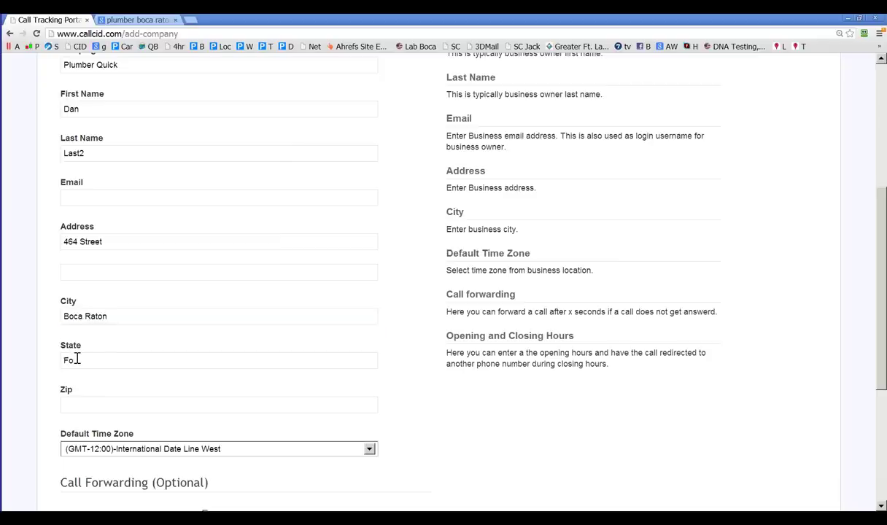
pyautogui.press('BackSpace')
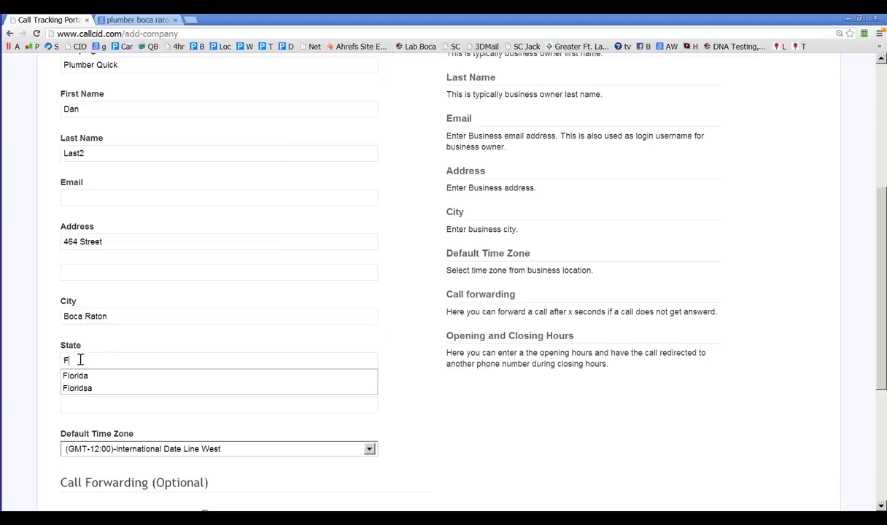
pyautogui.press('Down')
pyautogui.press('Return')
pyautogui.scroll(-2, 125, 347)
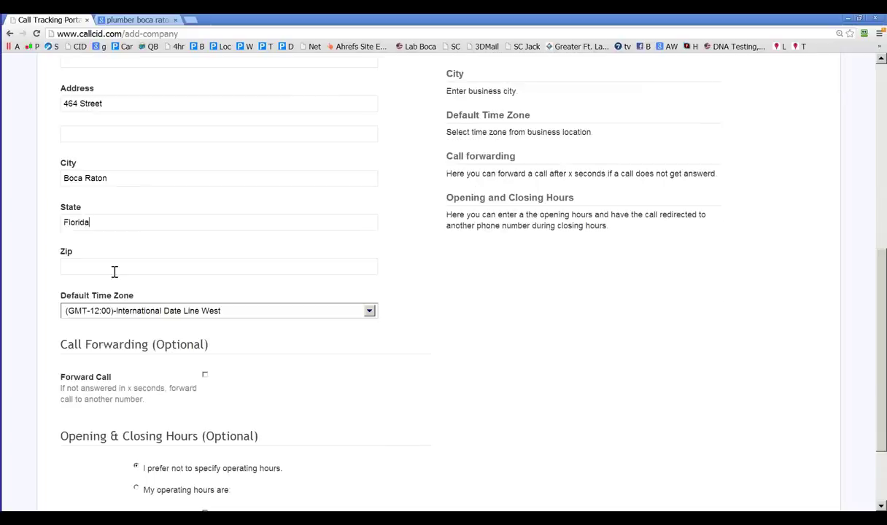
pyautogui.click(114, 272)
pyautogui.write('123456')
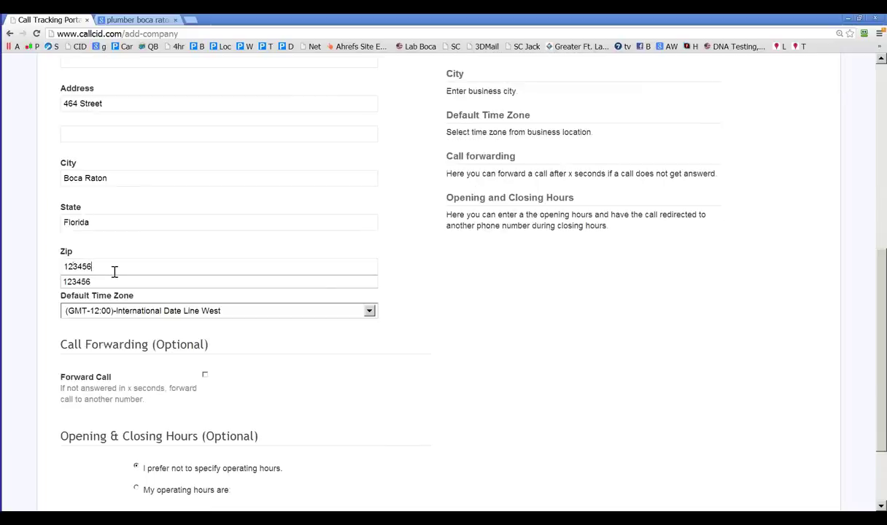
pyautogui.click(102, 281)
# Step: Set the campaign's time zone to Eastern Time (US & Canada)
pyautogui.click(131, 310)
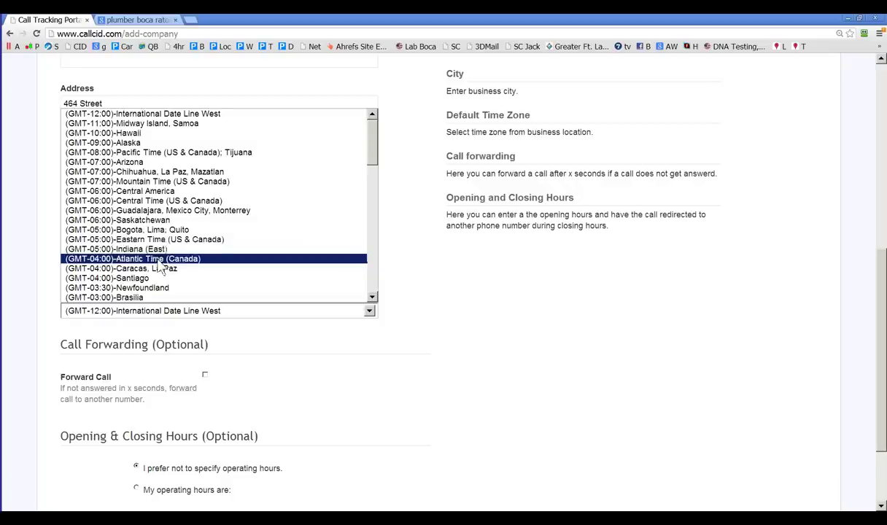
pyautogui.scroll(-5, 166, 229)
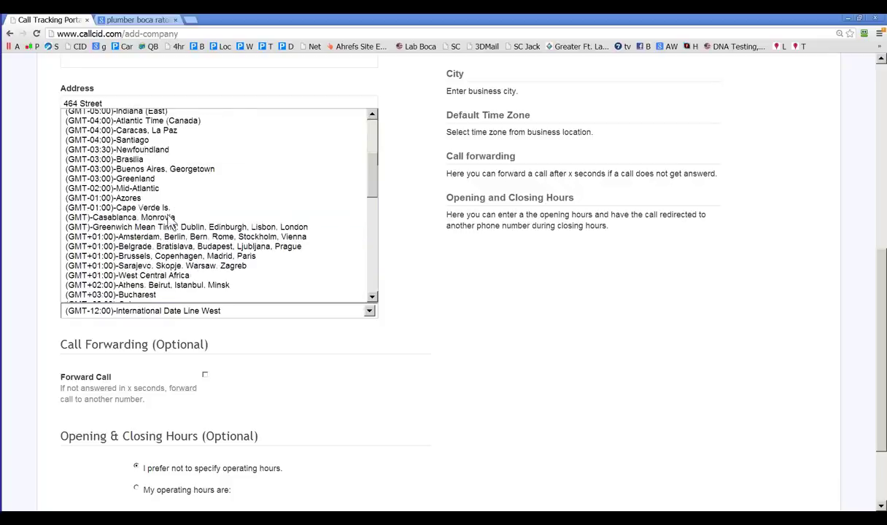
pyautogui.scroll(-2, 167, 229)
pyautogui.scroll(5, 164, 234)
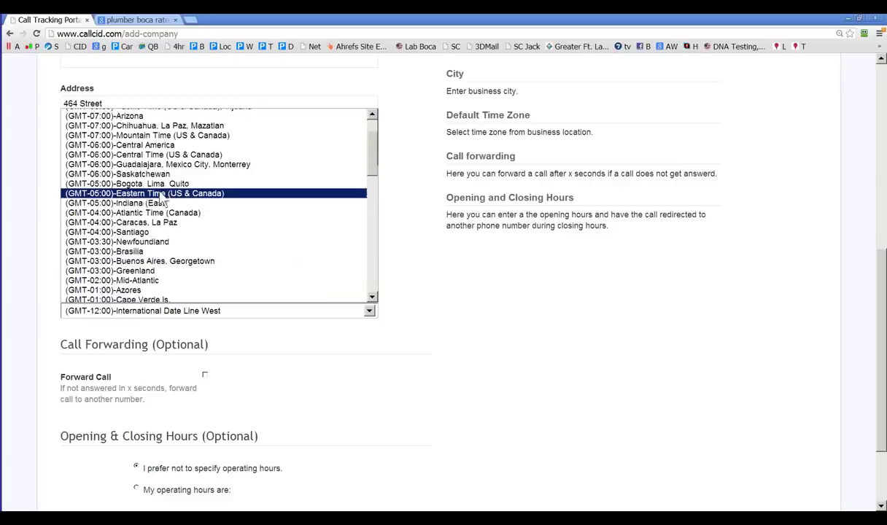
pyautogui.scroll(-3, 162, 195)
pyautogui.scroll(2, 144, 178)
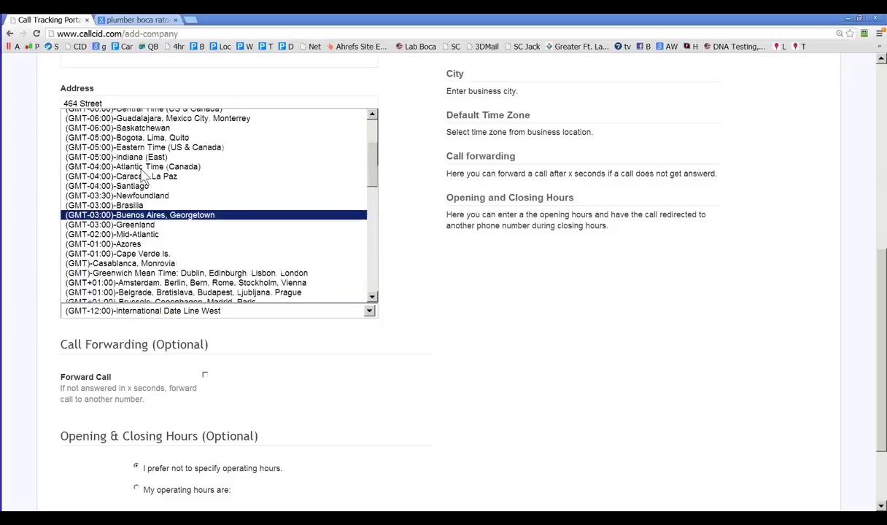
pyautogui.click(150, 146)
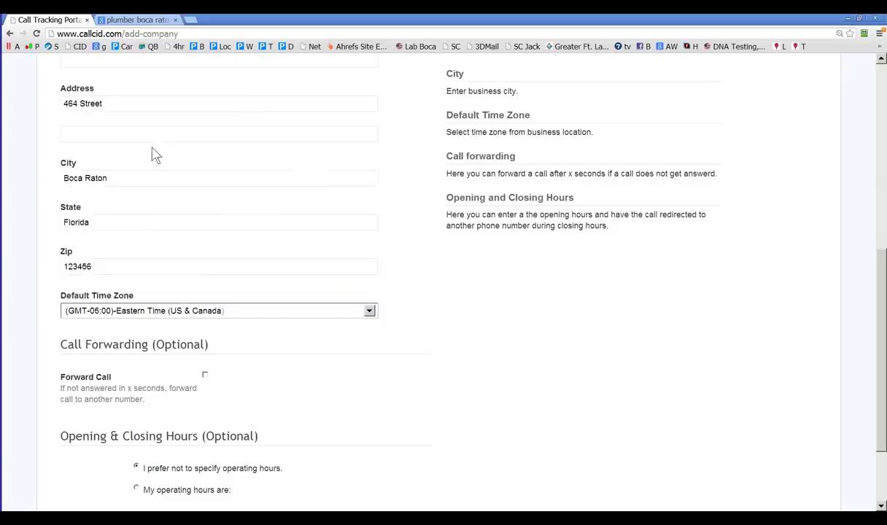
# Step: Save the Plumber 2 campaign with Add Company, then go to Campaigns > Round Robin
pyautogui.scroll(-3, 212, 297)
pyautogui.click(123, 419)
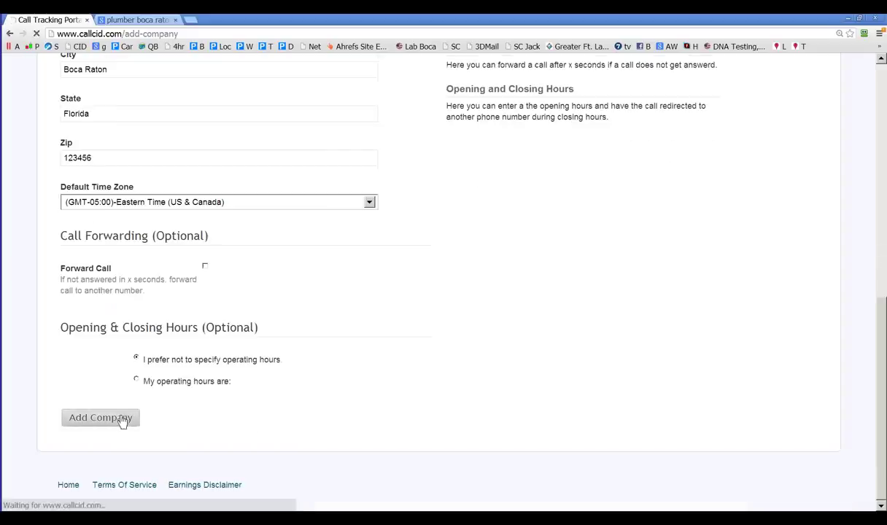
pyautogui.moveTo(589, 89)
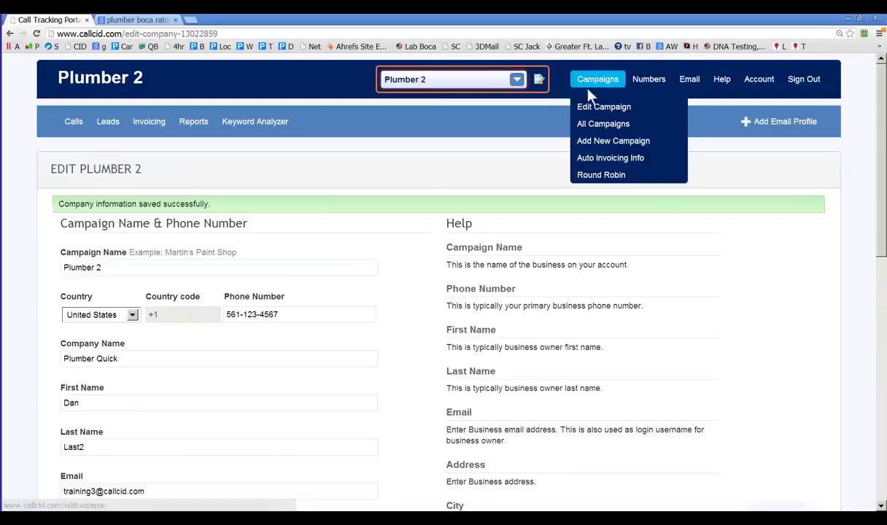
pyautogui.click(597, 175)
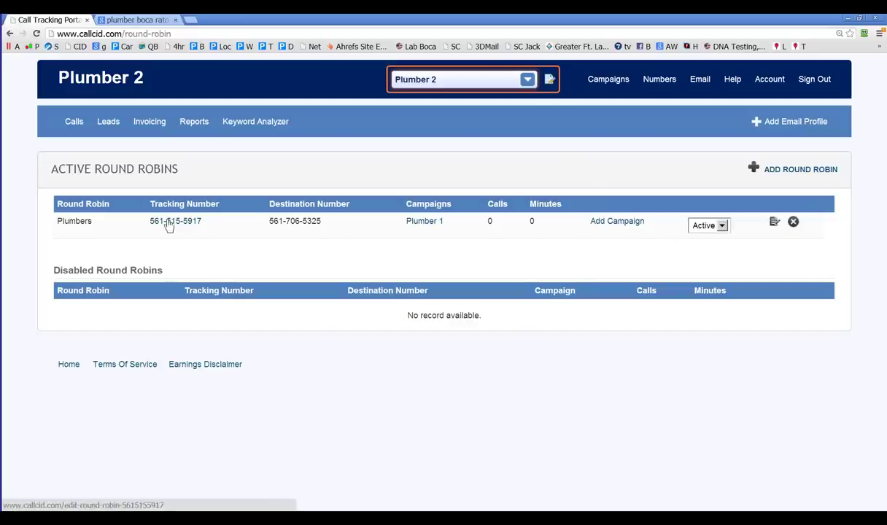
pyautogui.click(774, 223)
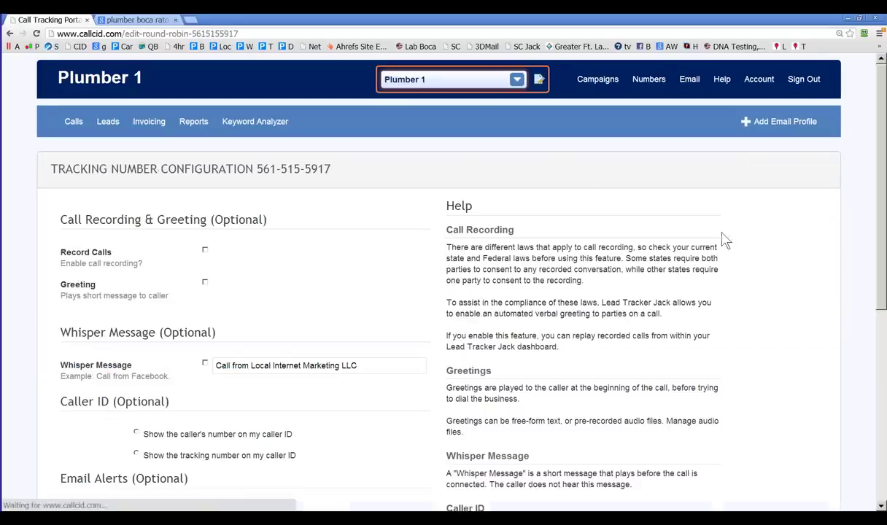
pyautogui.scroll(-1, 257, 267)
pyautogui.scroll(1, 257, 267)
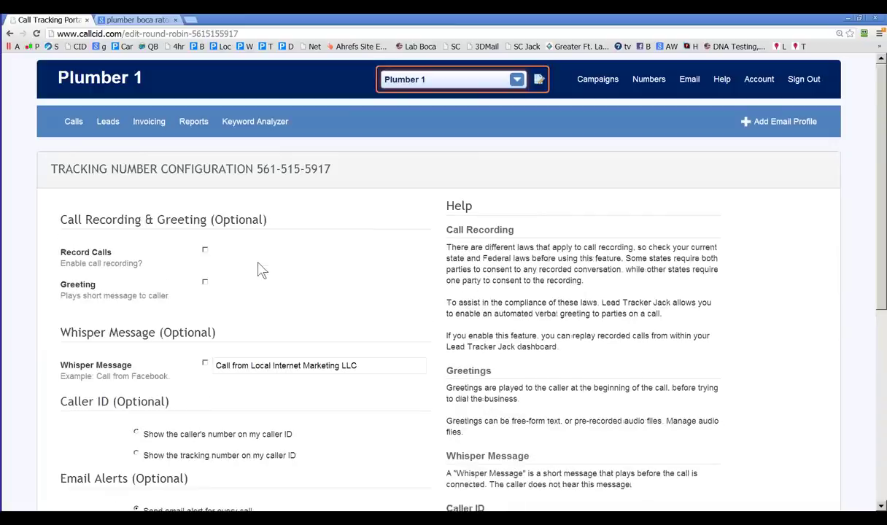
pyautogui.click(597, 78)
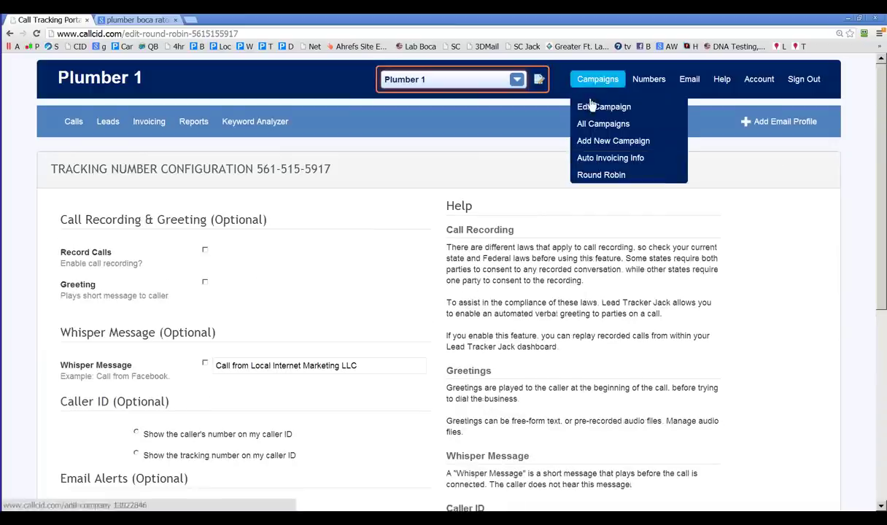
pyautogui.click(587, 174)
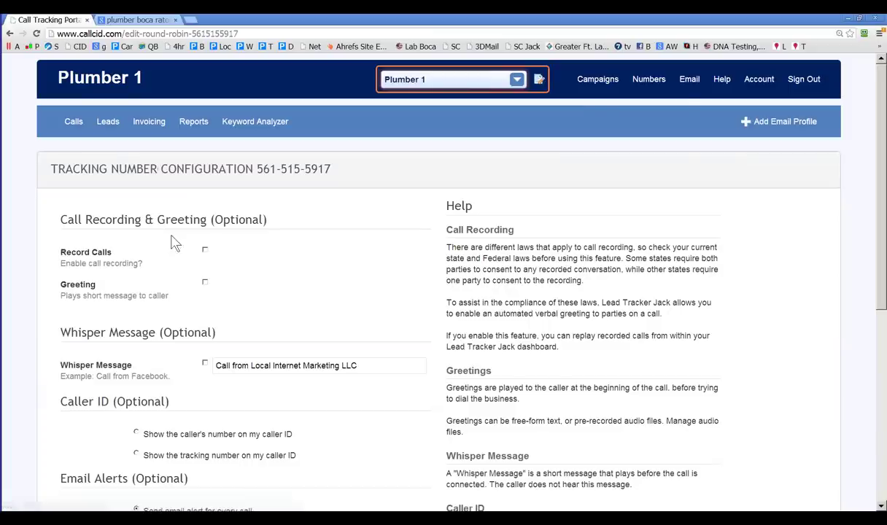
pyautogui.click(598, 79)
pyautogui.click(600, 175)
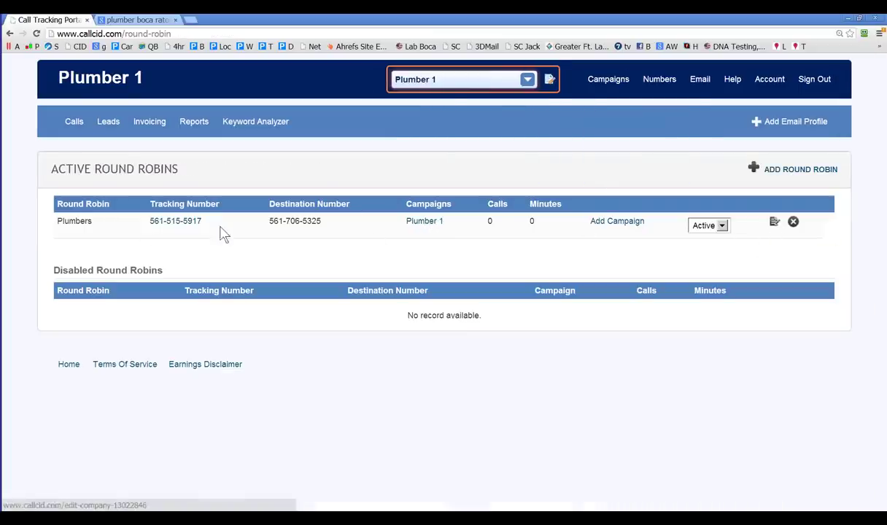
# Step: Review the Plumbers round robin's edit page, then go back to the round robin list
pyautogui.click(776, 225)
pyautogui.scroll(-2, 329, 278)
pyautogui.scroll(-3, 303, 347)
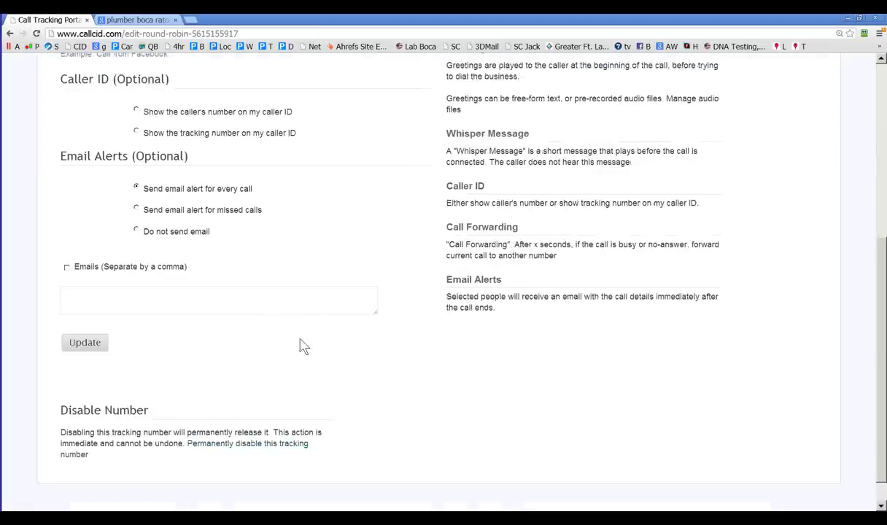
pyautogui.scroll(5, 297, 355)
pyautogui.click(598, 79)
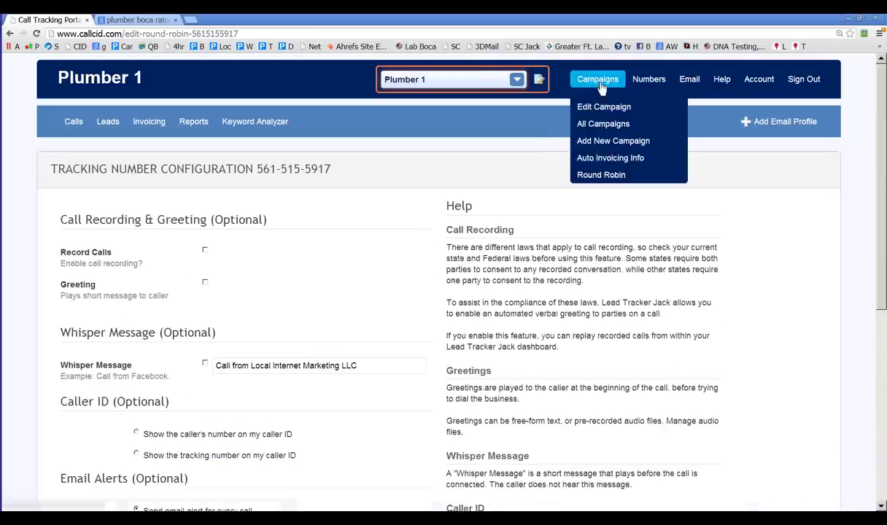
pyautogui.click(594, 174)
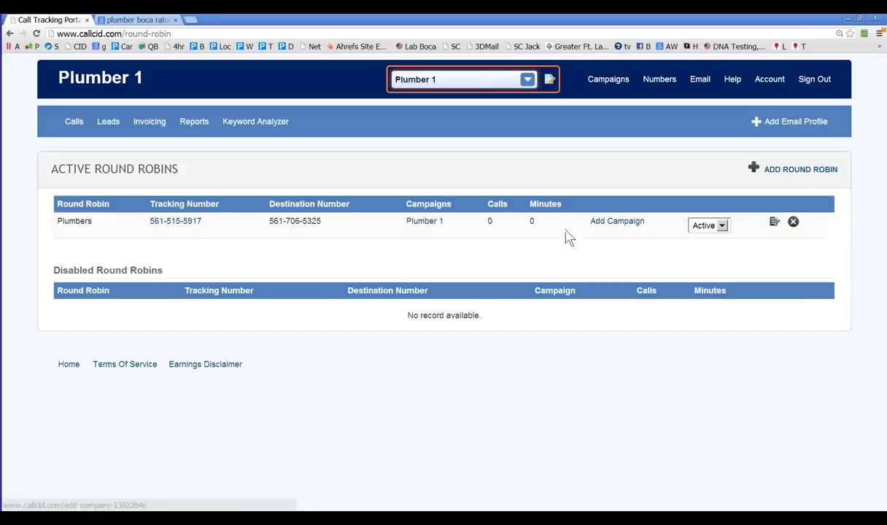
# Step: Add Plumber 2 next to Plumber 1 in the Plumbers round robin and save the changes
pyautogui.click(628, 222)
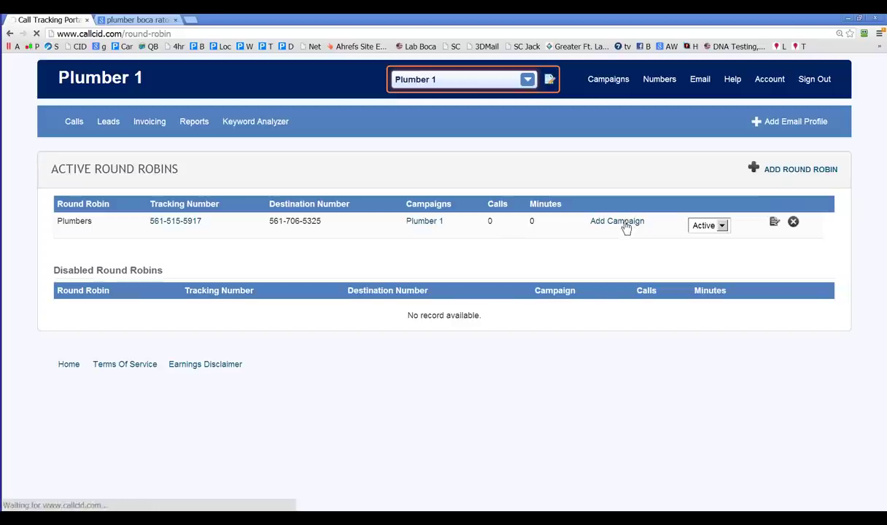
pyautogui.click(67, 226)
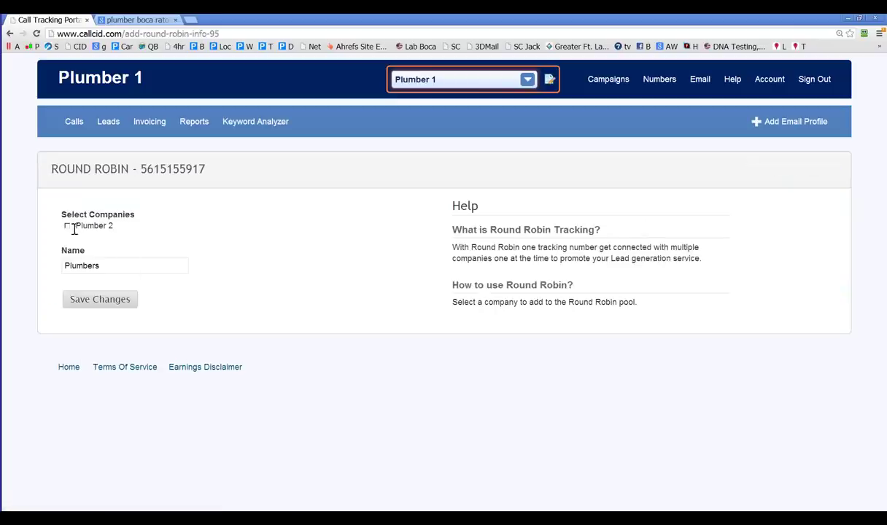
pyautogui.click(114, 305)
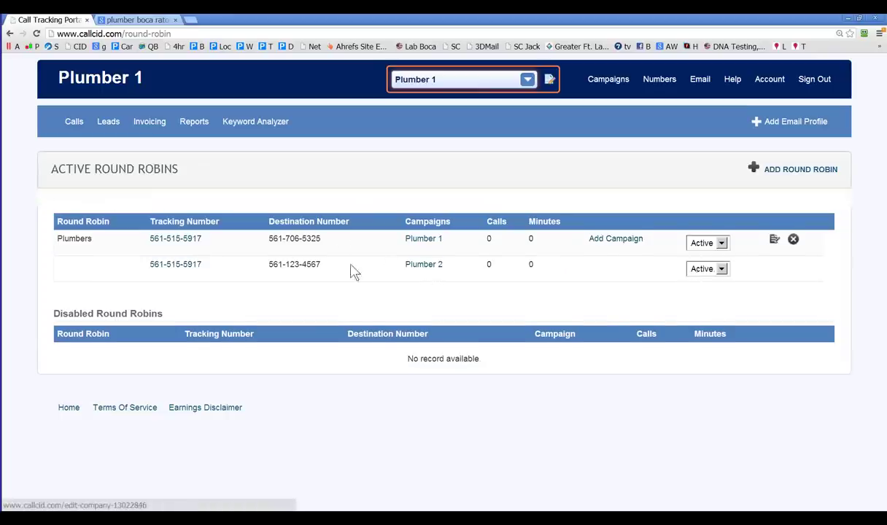
pyautogui.moveTo(188, 221); pyautogui.dragTo(151, 232)
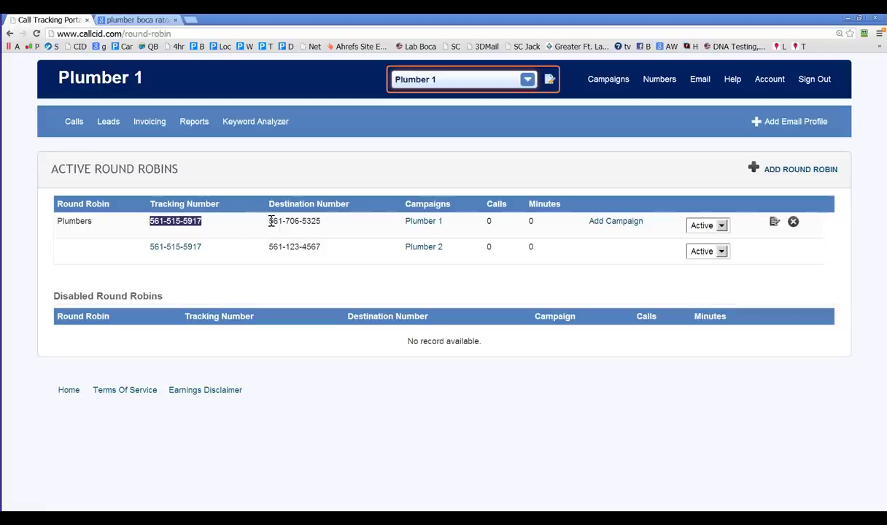
pyautogui.moveTo(267, 221); pyautogui.dragTo(323, 223)
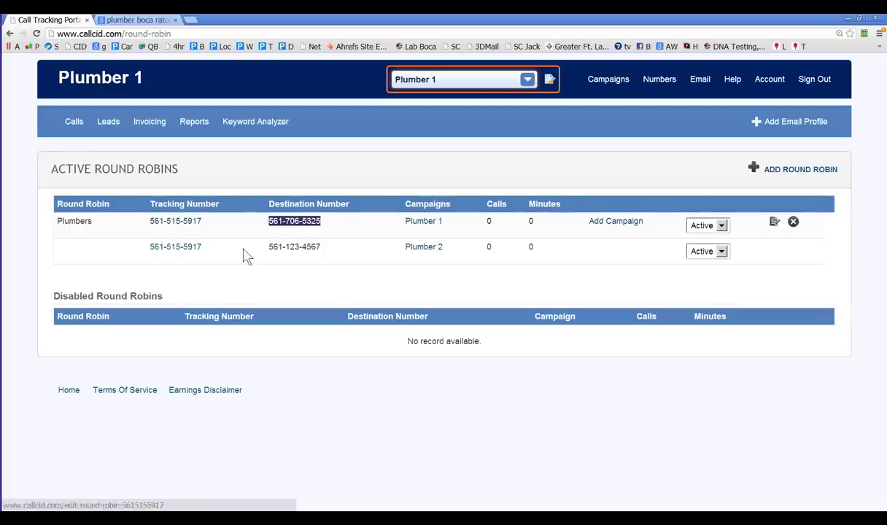
pyautogui.moveTo(261, 253); pyautogui.dragTo(302, 250)
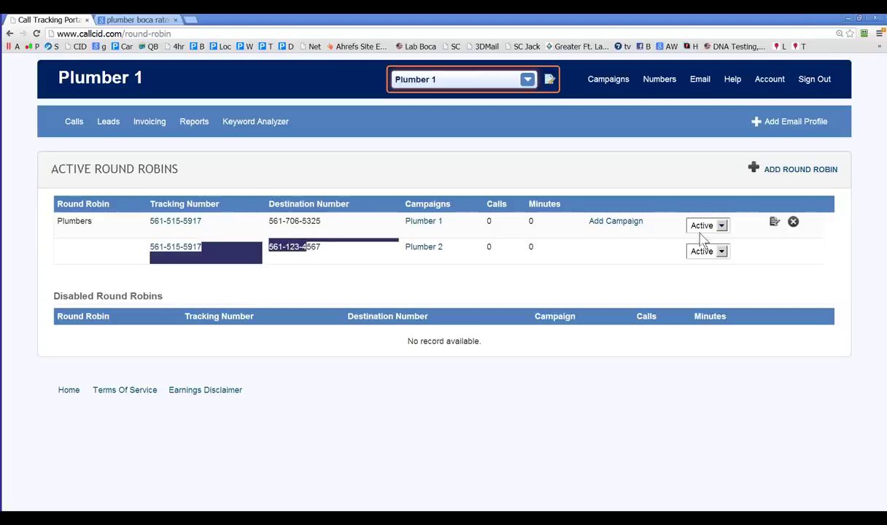
pyautogui.click(539, 269)
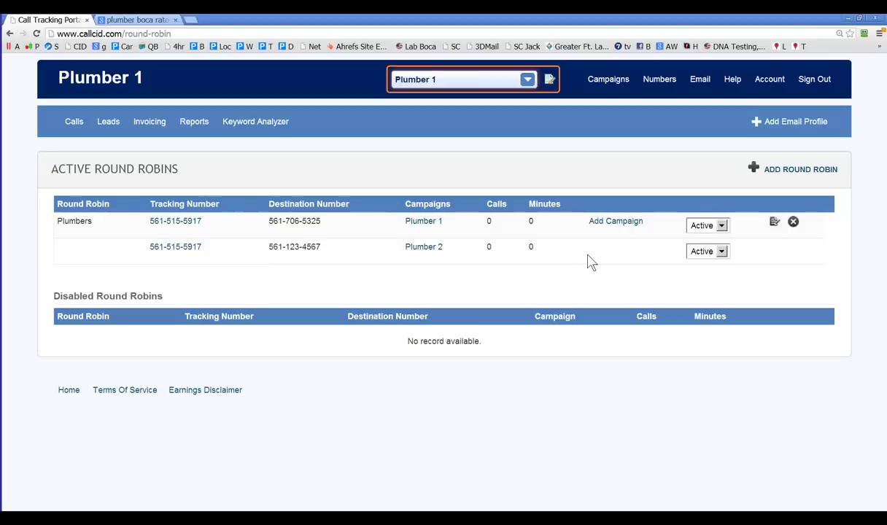
pyautogui.click(721, 252)
pyautogui.click(715, 264)
pyautogui.click(775, 221)
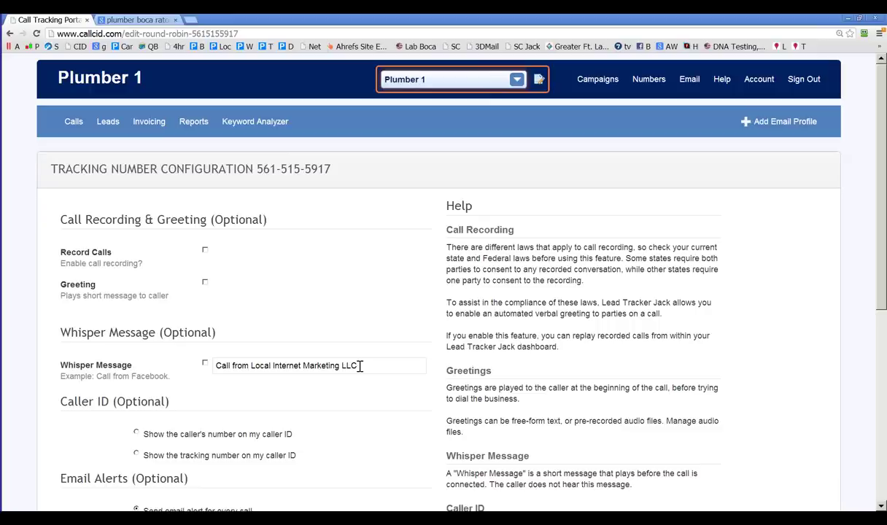
# Step: Go to Help > FAQ and scroll through the Billing, Campaign, General and Integration topics
pyautogui.click(721, 79)
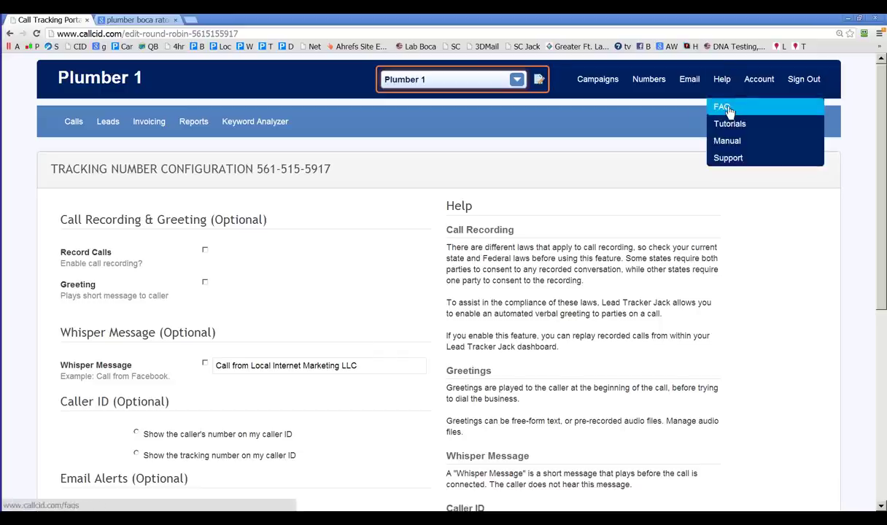
pyautogui.click(719, 108)
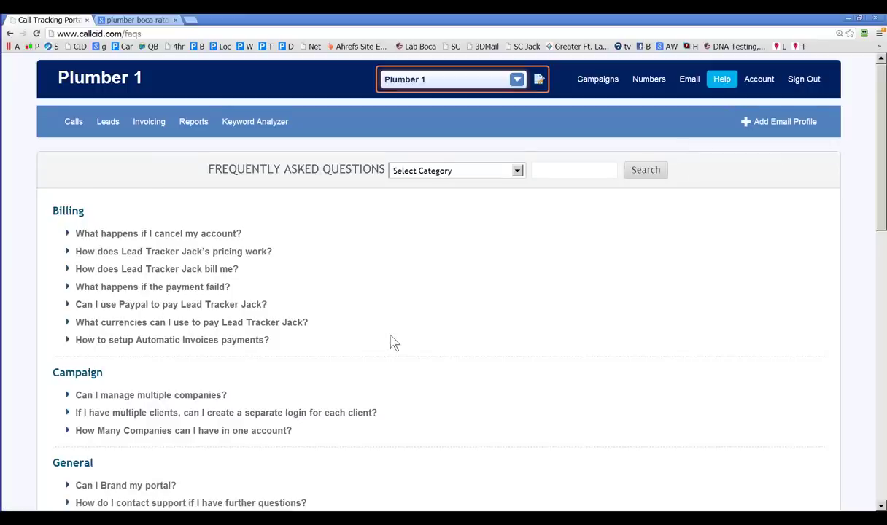
pyautogui.scroll(-1, 391, 344)
pyautogui.scroll(-3, 338, 415)
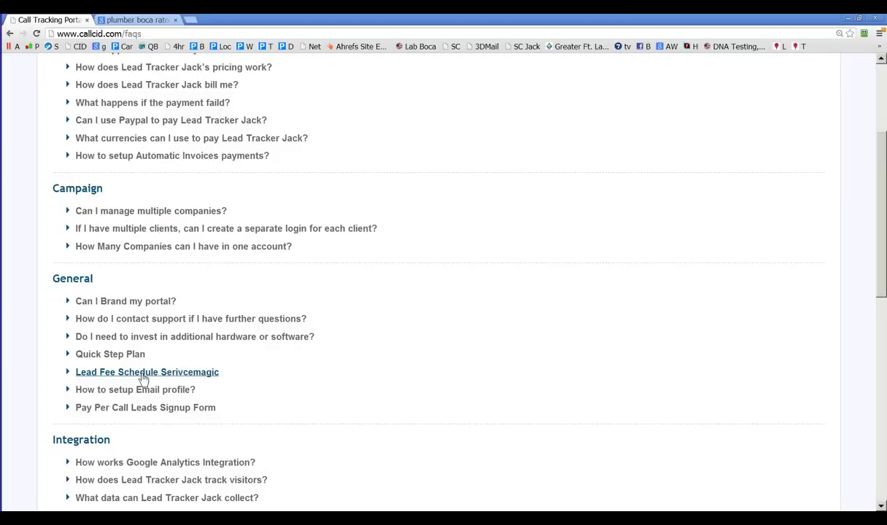
pyautogui.scroll(3, 144, 378)
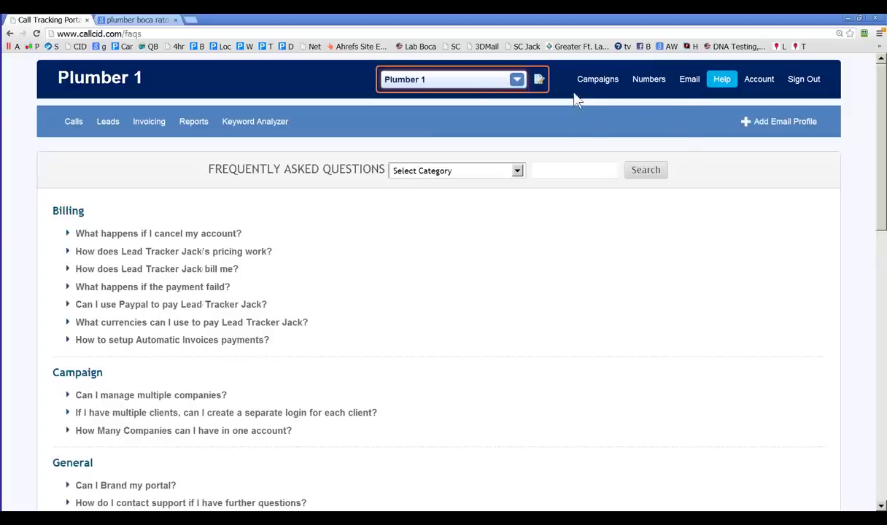
pyautogui.moveTo(651, 92)
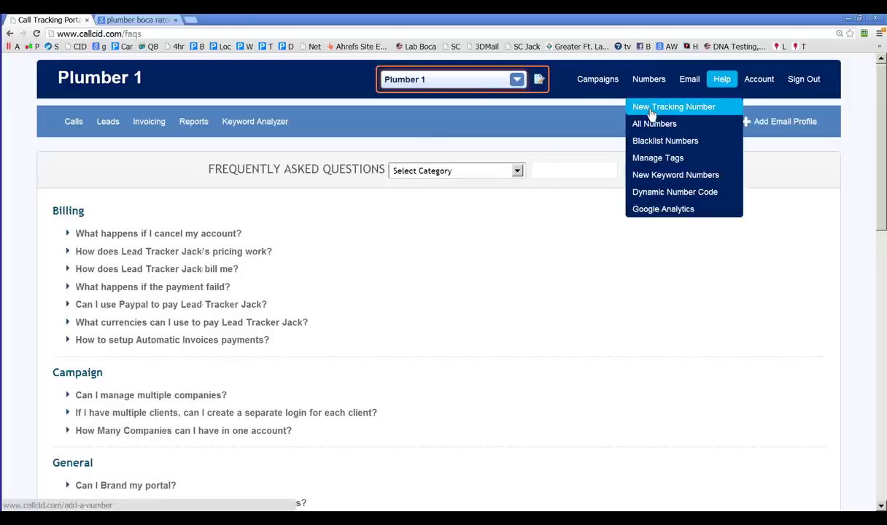
pyautogui.click(642, 124)
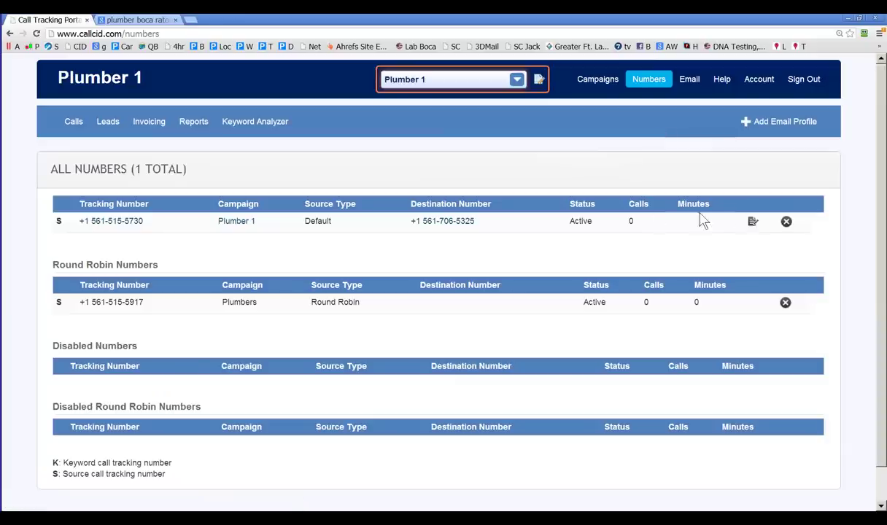
pyautogui.click(753, 222)
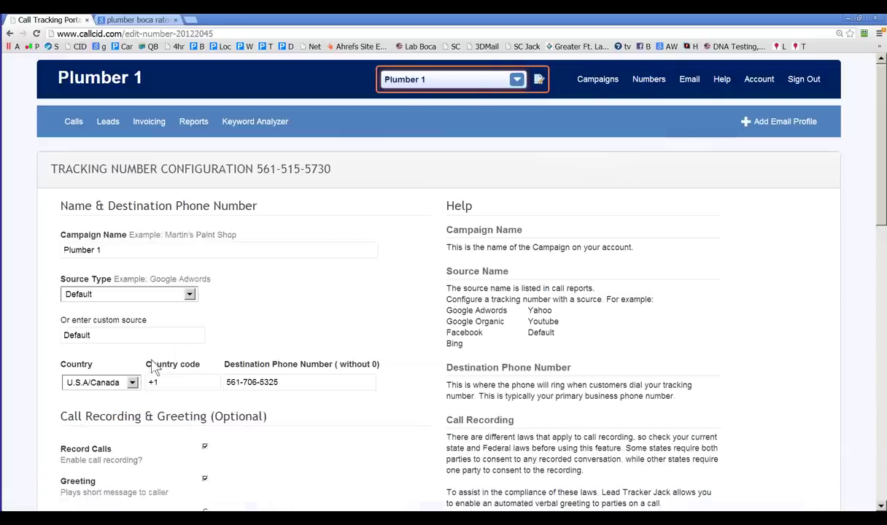
pyautogui.scroll(-1, 140, 354)
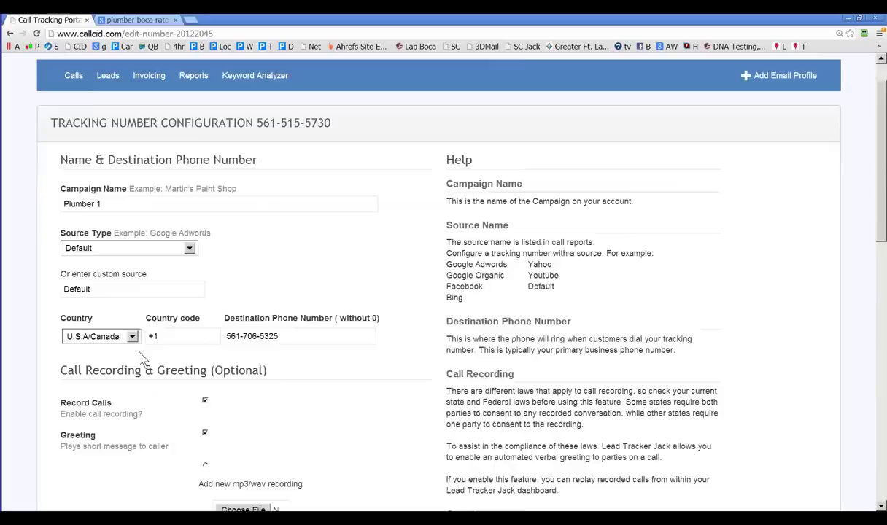
pyautogui.scroll(-2, 142, 357)
pyautogui.moveTo(66, 343)
pyautogui.mouseDown()
pyautogui.moveTo(83, 345)
pyautogui.moveTo(62, 347)
pyautogui.mouseUp()
pyautogui.click(82, 345)
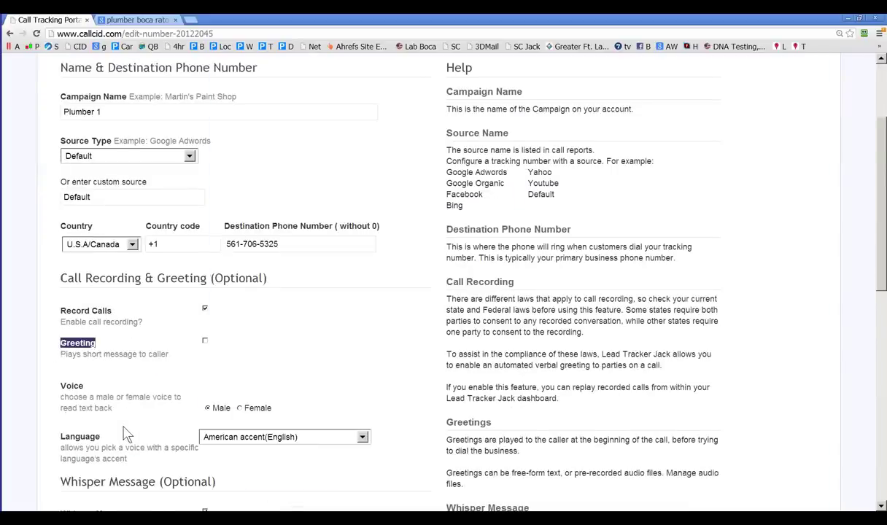
pyautogui.scroll(-2, 124, 433)
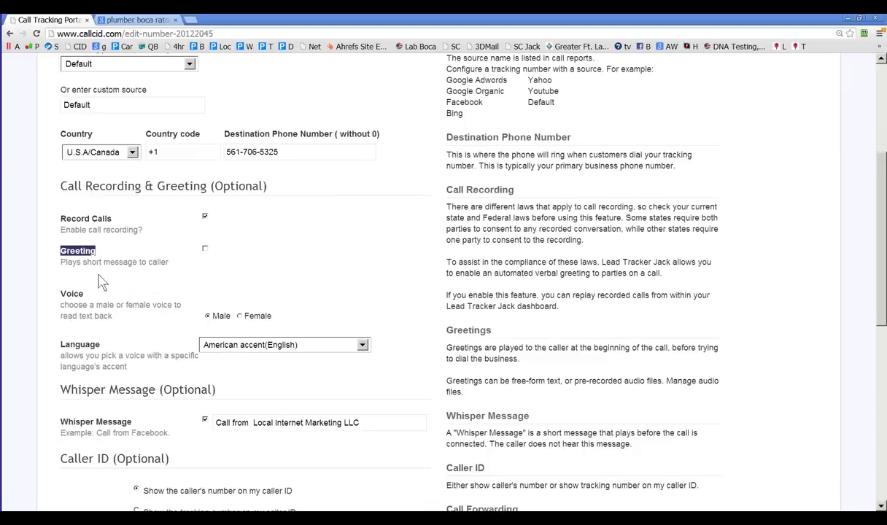
pyautogui.click(205, 249)
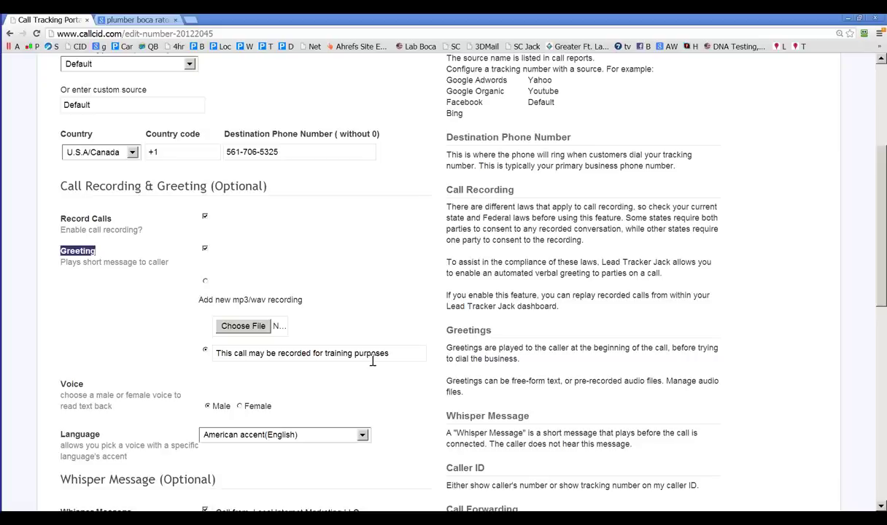
# Step: Scroll back to the top of the Plumber 1 tracking number settings
pyautogui.scroll(5, 372, 361)
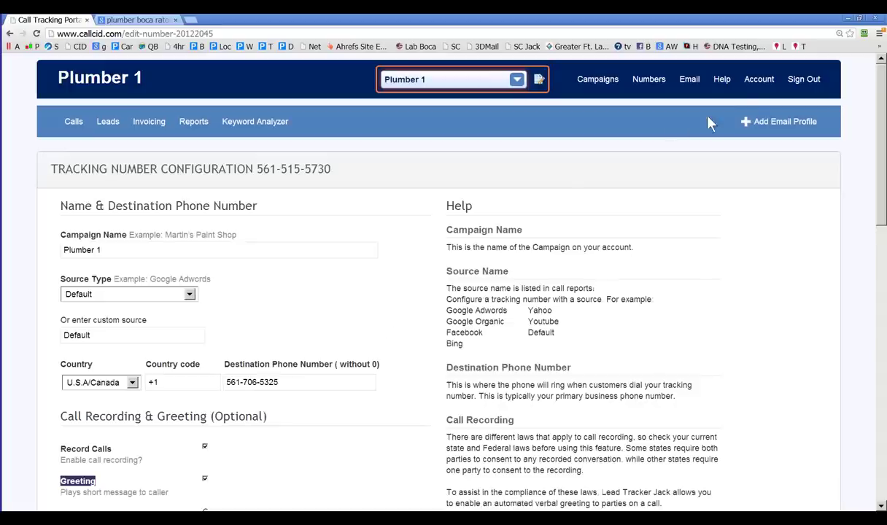
# Step: Open Help > Tutorials and browse the General, Leads and Round Robin guides
pyautogui.moveTo(757, 89)
pyautogui.moveTo(722, 82)
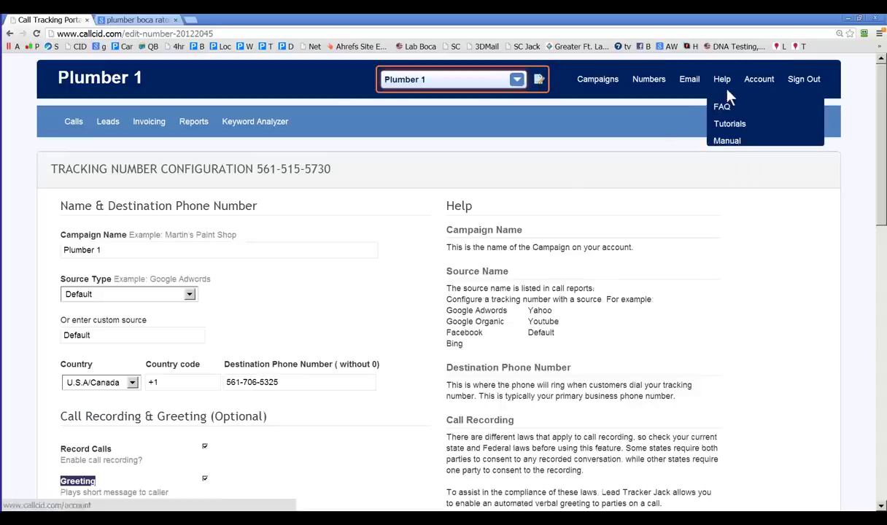
pyautogui.click(731, 124)
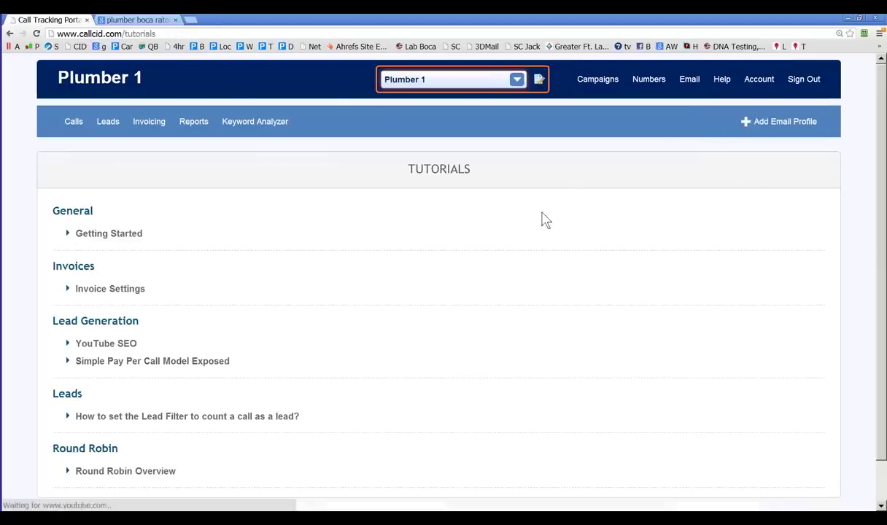
pyautogui.scroll(-1, 397, 382)
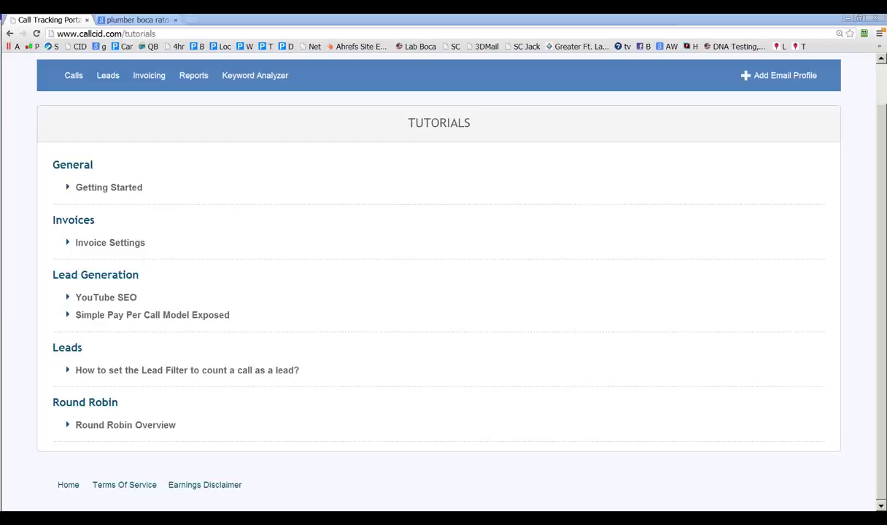
pyautogui.scroll(2, 255, 313)
# Step: Start a new tracking phone number for Plumber 1 from the Numbers menu
pyautogui.moveTo(650, 82)
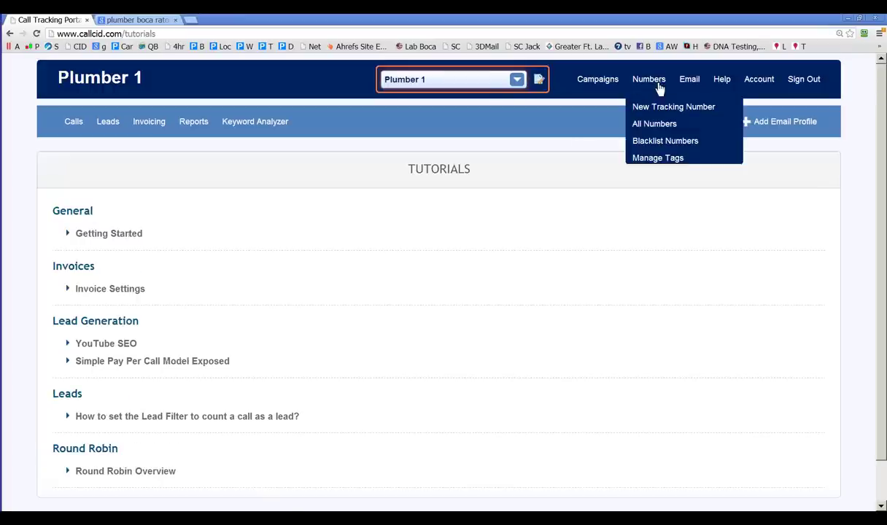
pyautogui.click(661, 111)
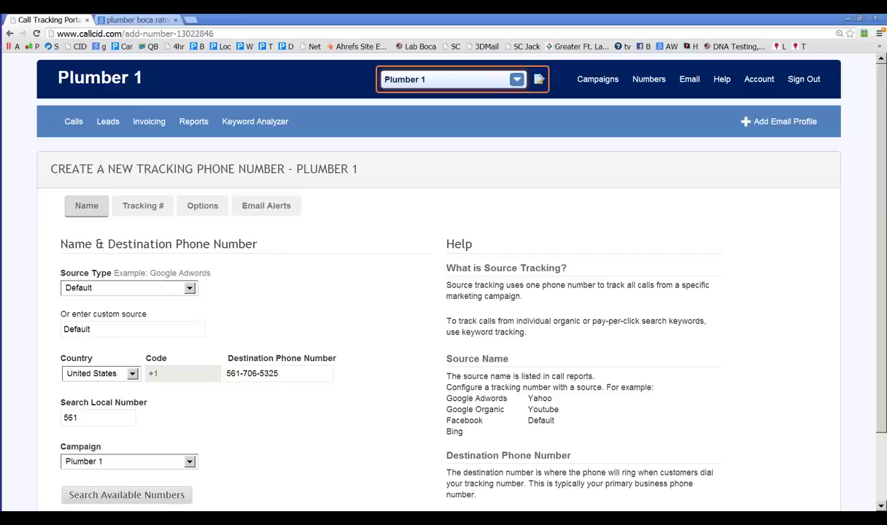
pyautogui.moveTo(562, 81)
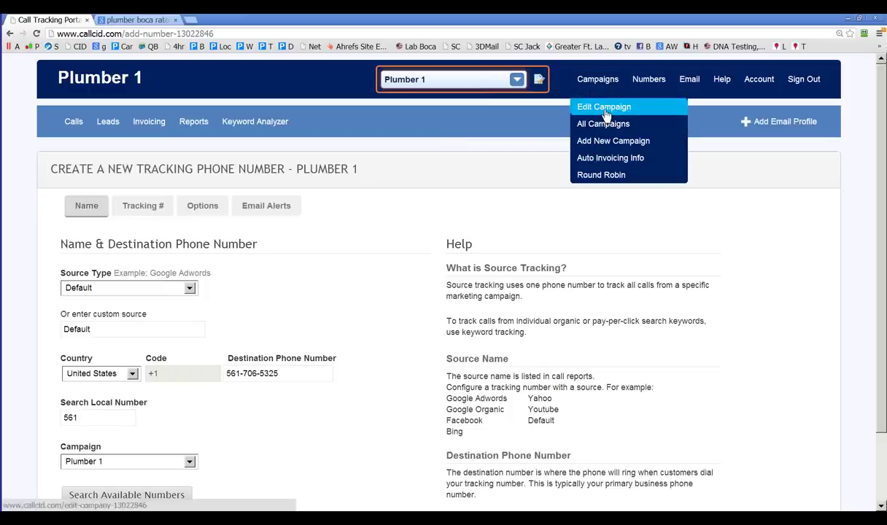
# Step: Open the Plumber 1 campaign editor and tick Enable Company Online login
pyautogui.click(605, 108)
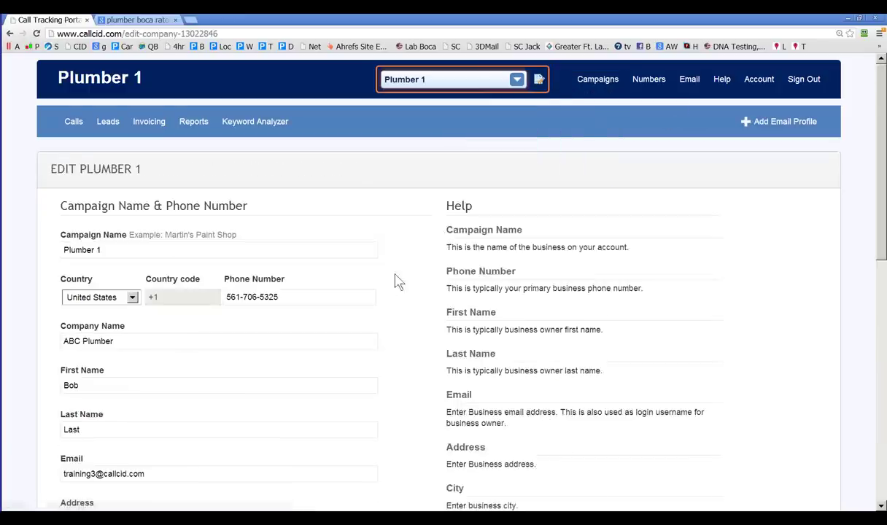
pyautogui.scroll(-4, 396, 281)
pyautogui.scroll(-3, 278, 398)
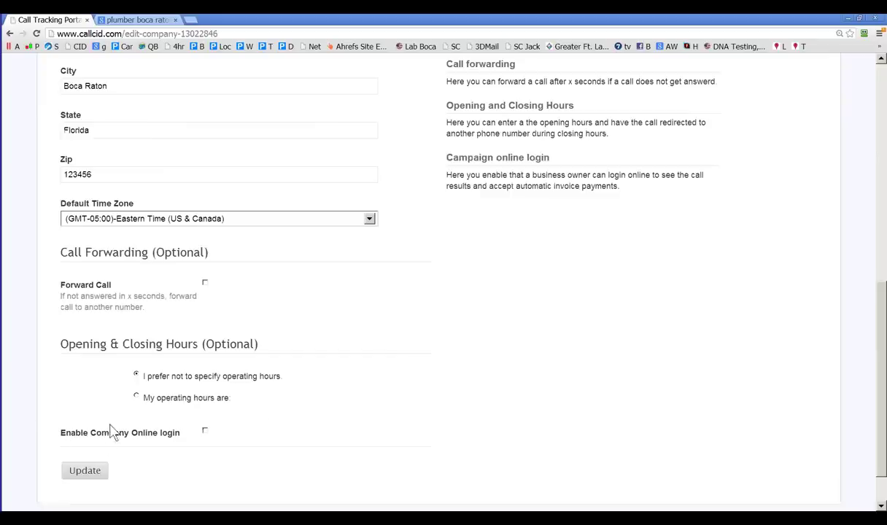
pyautogui.click(205, 432)
pyautogui.scroll(4, 165, 387)
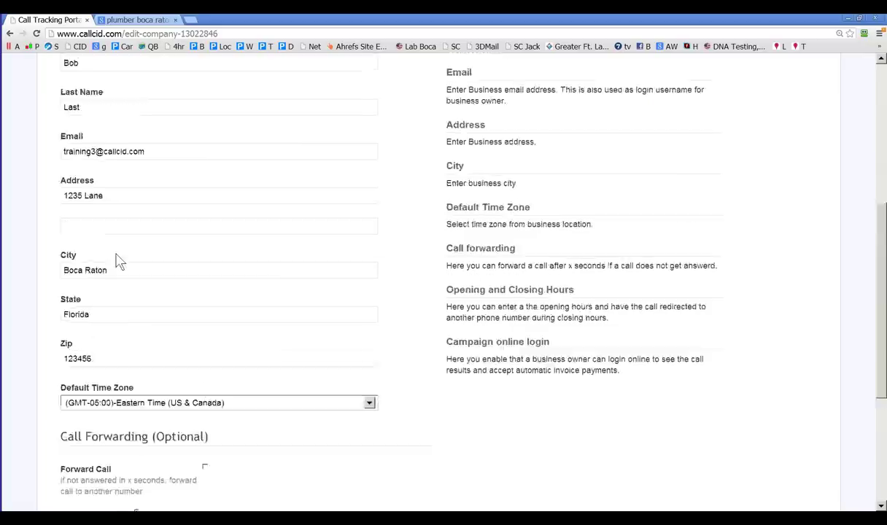
pyautogui.scroll(-4, 120, 203)
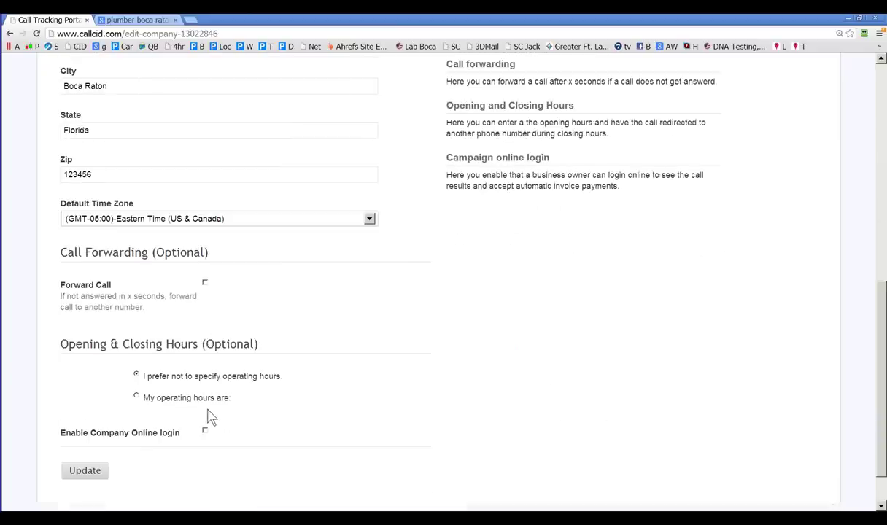
pyautogui.click(205, 432)
# Step: Submit the Plumber 1 edit form, get 'Email id already exists', and return to Email
pyautogui.click(91, 470)
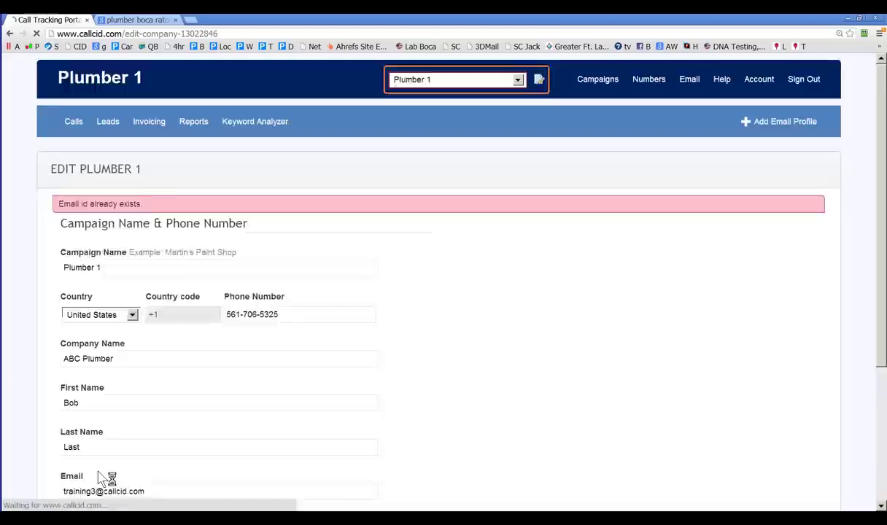
pyautogui.scroll(-8, 109, 473)
pyautogui.scroll(-1, 103, 470)
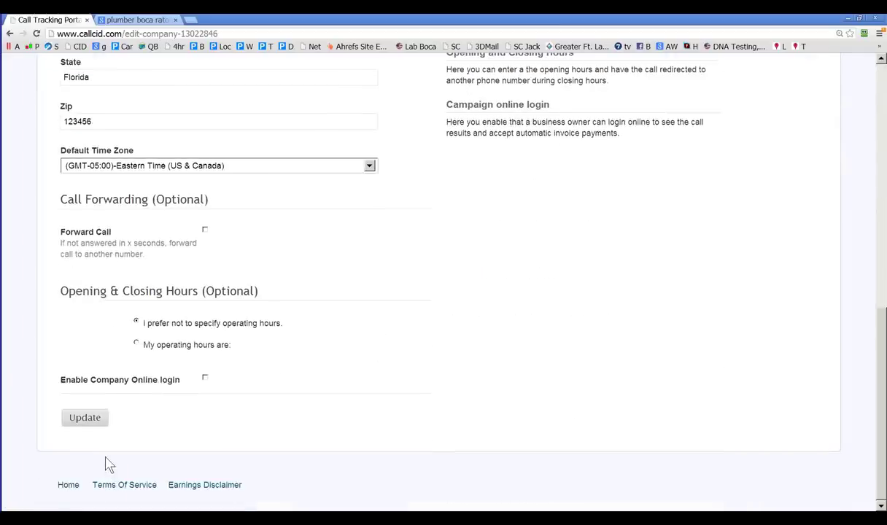
pyautogui.scroll(3, 115, 444)
pyautogui.scroll(5, 118, 429)
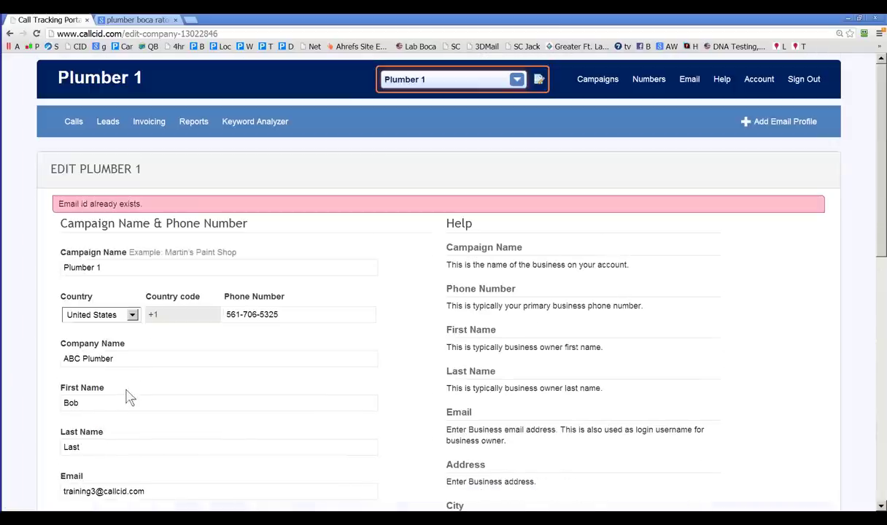
pyautogui.scroll(-3, 130, 252)
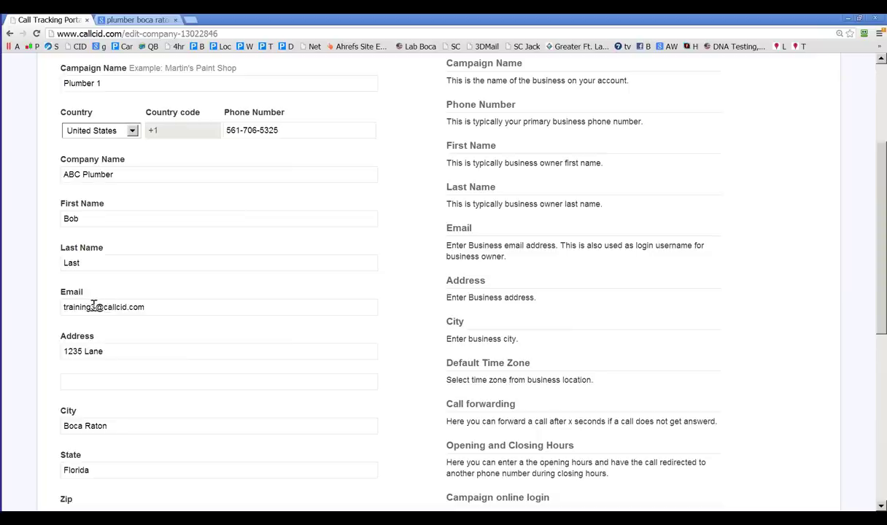
# Step: Replace the email's name before @ with a new company email name, fixing typos
pyautogui.moveTo(96, 307); pyautogui.dragTo(50, 310)
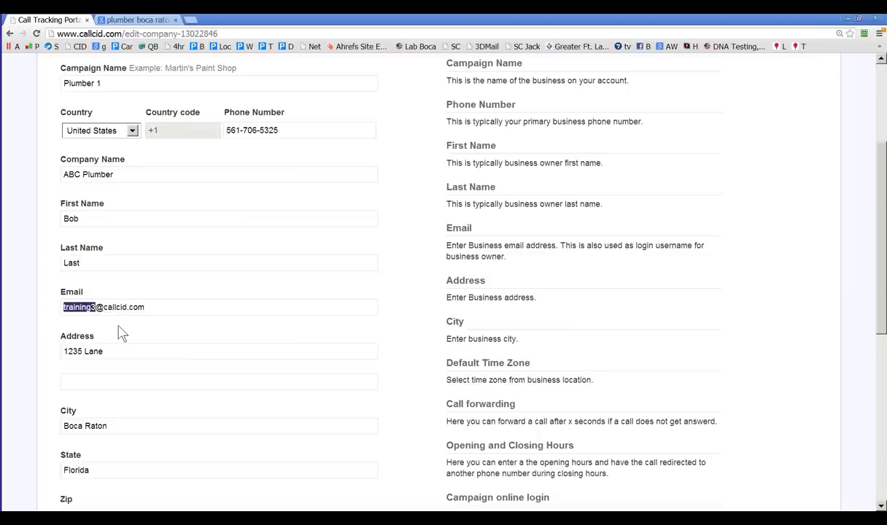
pyautogui.write('comap')
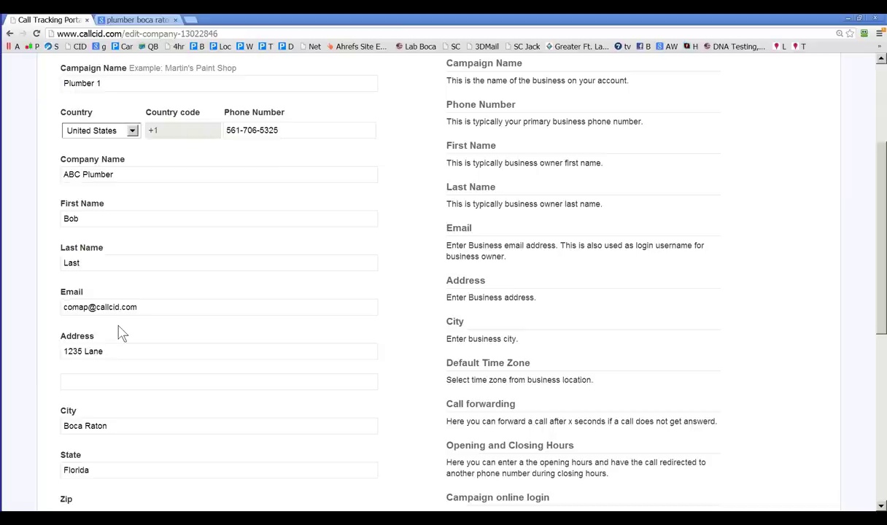
pyautogui.press('BackSpace')
pyautogui.press('BackSpace')
pyautogui.write('panyemail')
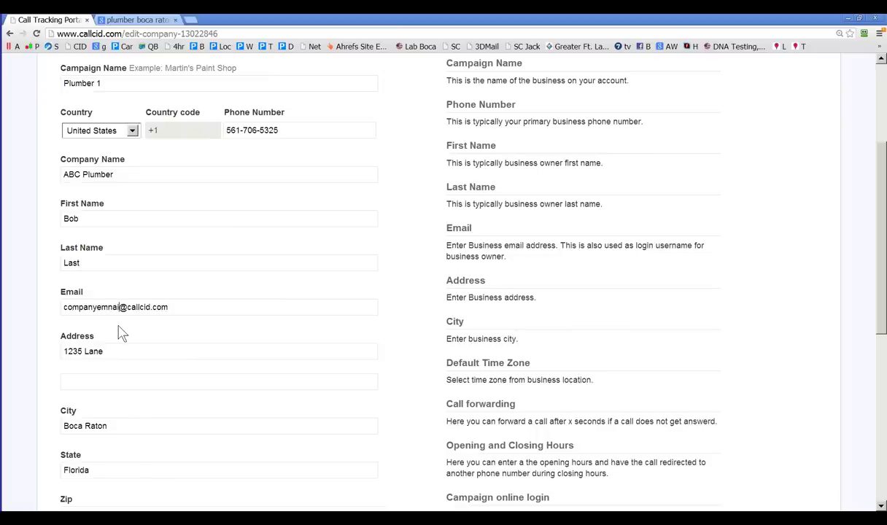
pyautogui.press('BackSpace')
pyautogui.press('BackSpace')
pyautogui.press('BackSpace')
pyautogui.press('BackSpace')
pyautogui.press('BackSpace')
# Step: Save Plumber 1 with the new email and company online login enabled
pyautogui.scroll(-5, 116, 332)
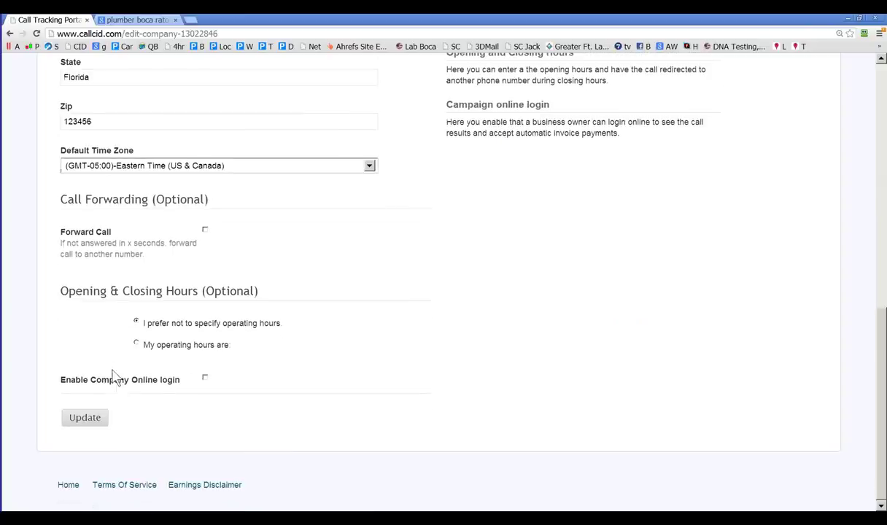
pyautogui.click(83, 420)
pyautogui.scroll(-5, 101, 424)
pyautogui.scroll(-1, 102, 427)
pyautogui.click(205, 378)
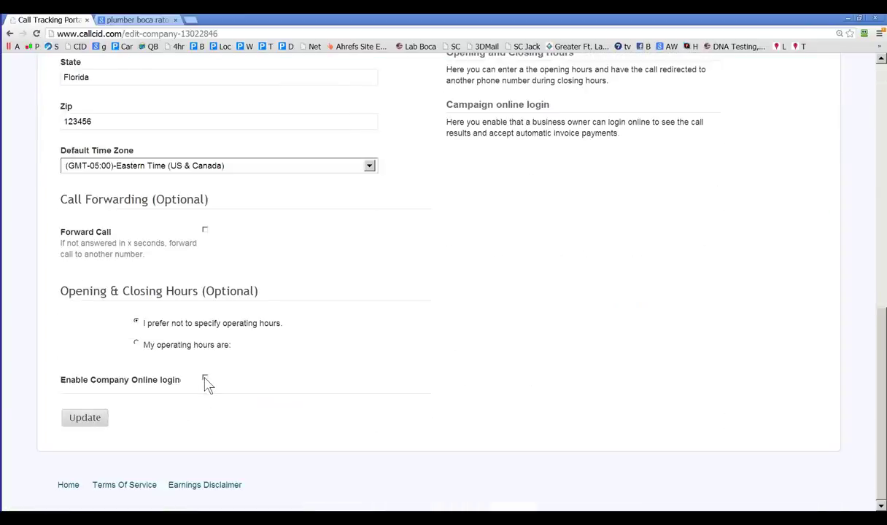
pyautogui.click(91, 423)
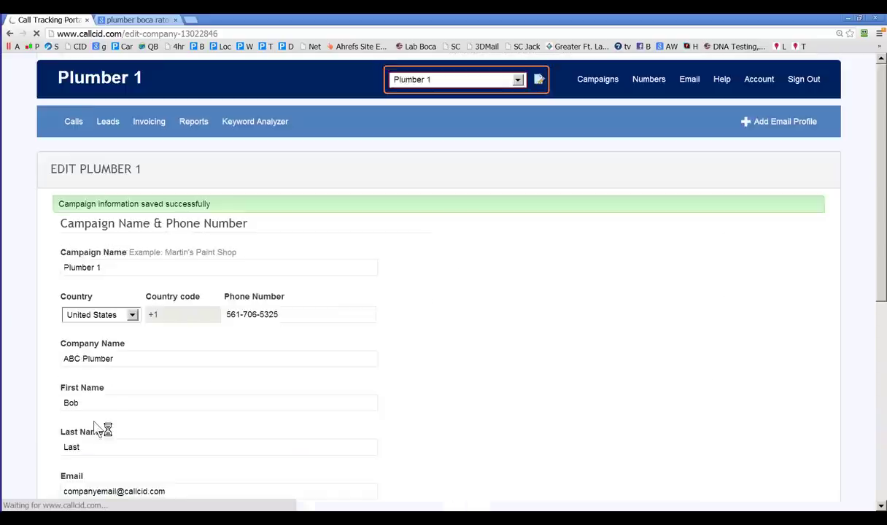
# Step: Enable the All Leads module for Plumber 1 and update the campaign
pyautogui.scroll(-10, 99, 426)
pyautogui.scroll(1, 97, 426)
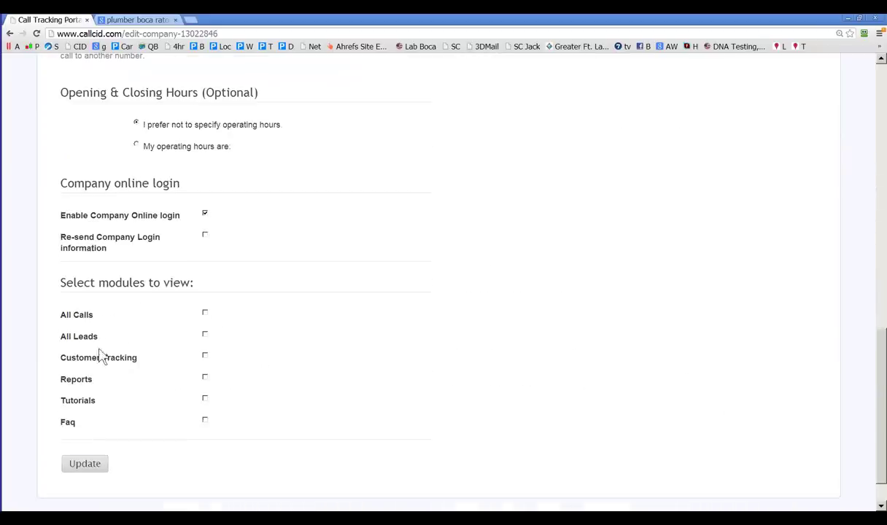
pyautogui.scroll(-1, 175, 358)
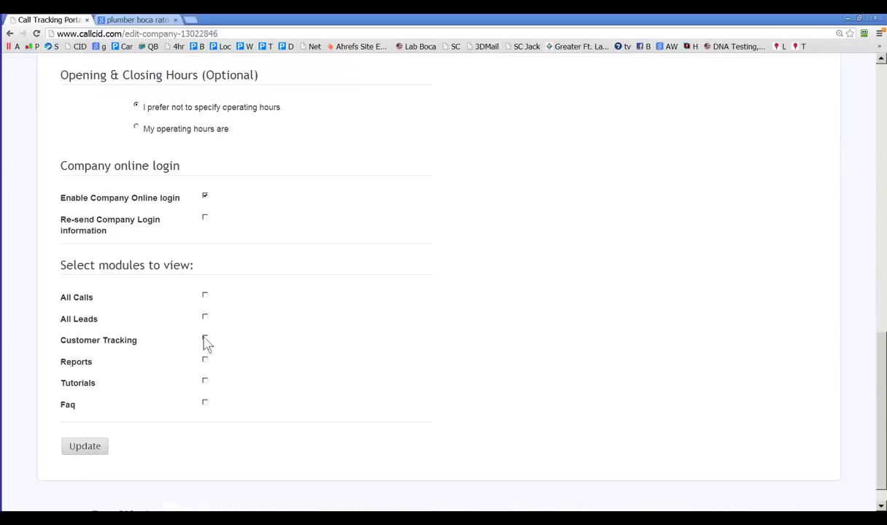
pyautogui.click(205, 316)
pyautogui.click(86, 448)
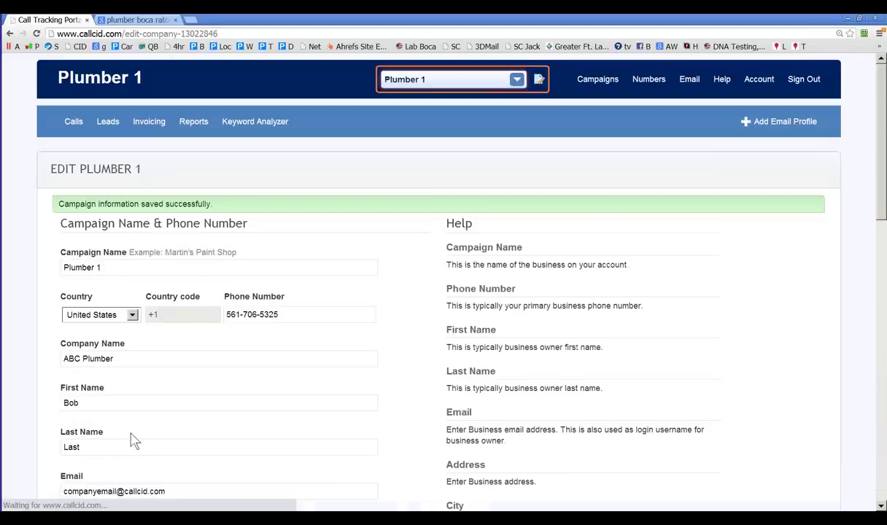
# Step: Tick 'Re-send Company Login information' on the Plumber 1 form
pyautogui.scroll(-5, 135, 436)
pyautogui.scroll(-6, 135, 436)
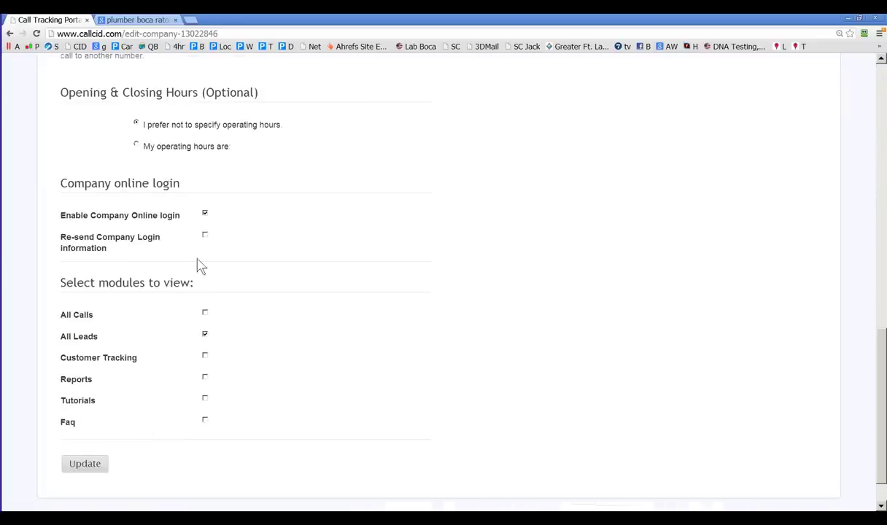
pyautogui.scroll(-1, 204, 238)
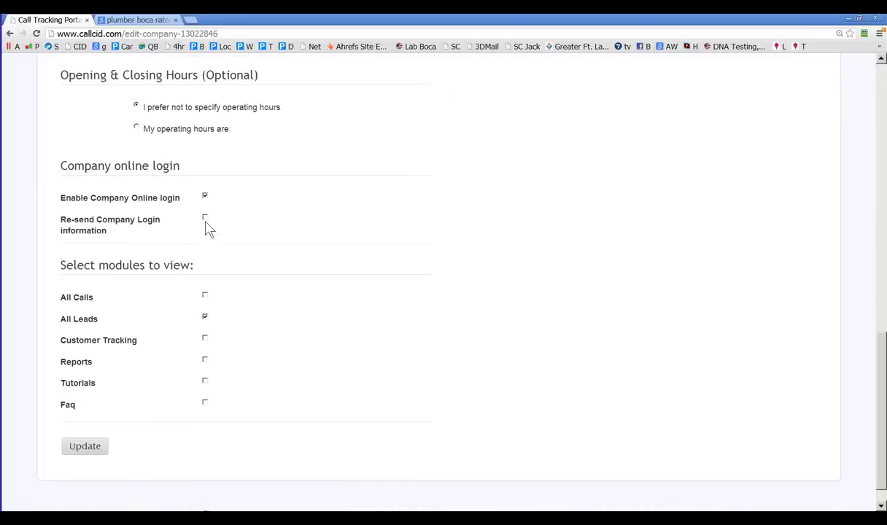
pyautogui.click(204, 218)
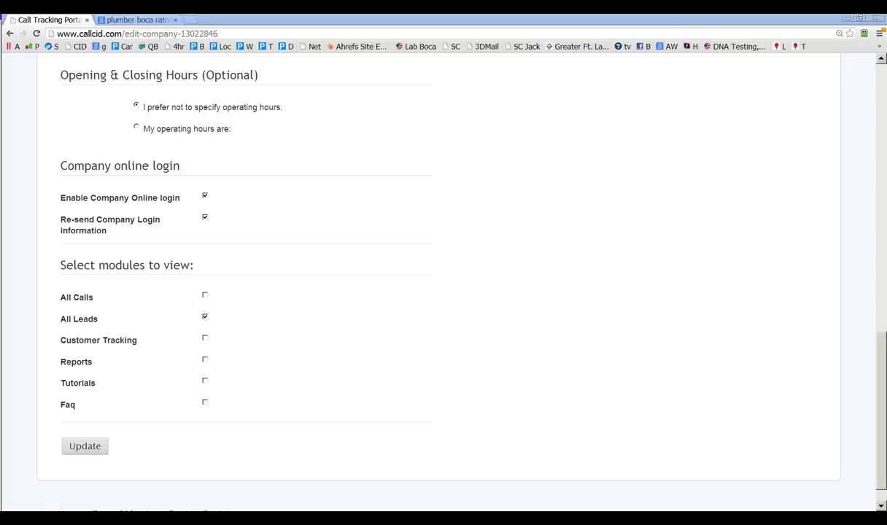
# Step: Check the plumber boca raton search results, then return to the Plumber 1 edit form
pyautogui.click(135, 20)
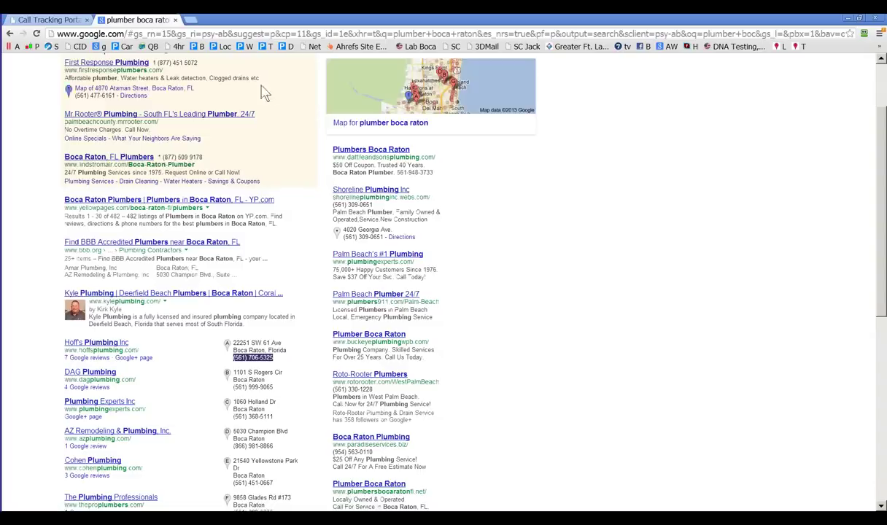
pyautogui.click(40, 20)
pyautogui.scroll(10, 307, 184)
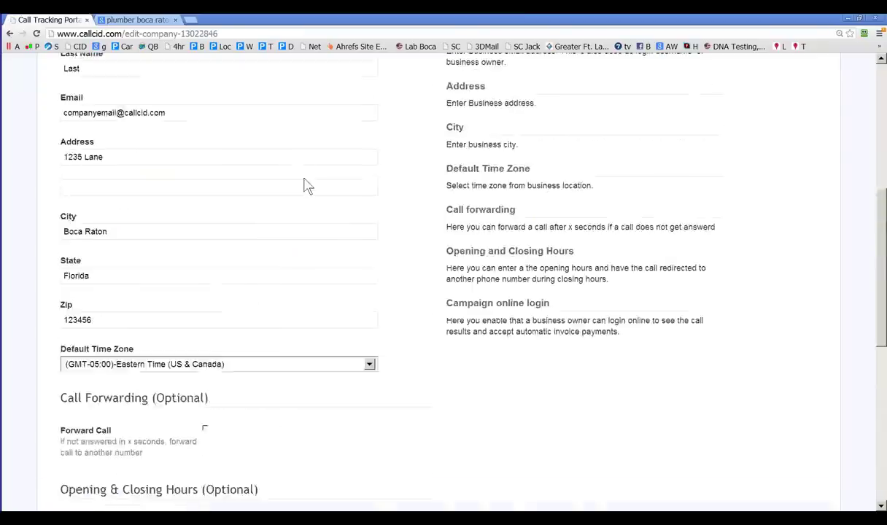
# Step: On Campaigns > Round Robin, change Plumber 2's status from Active to Pause
pyautogui.moveTo(598, 81)
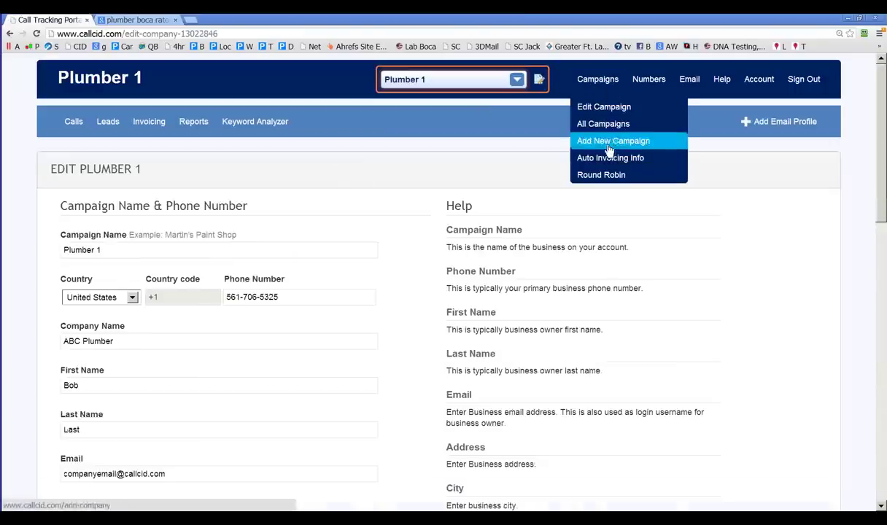
pyautogui.click(604, 176)
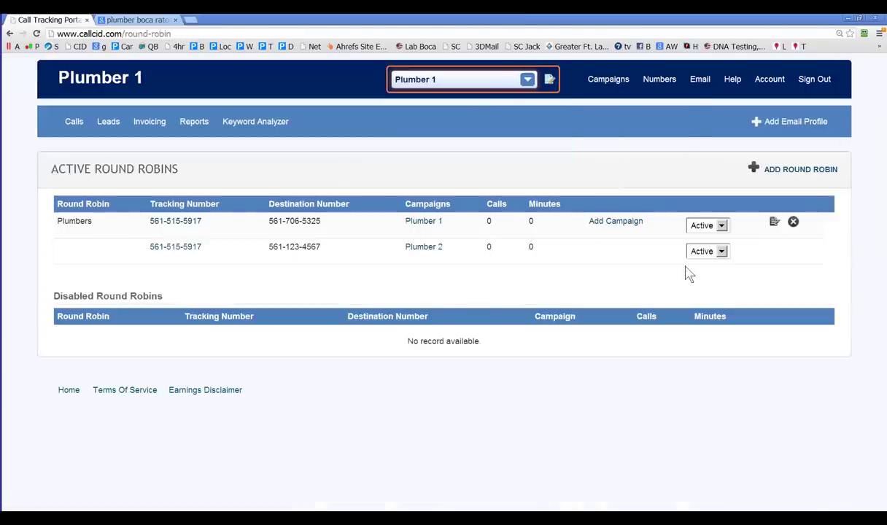
pyautogui.click(721, 252)
pyautogui.click(716, 276)
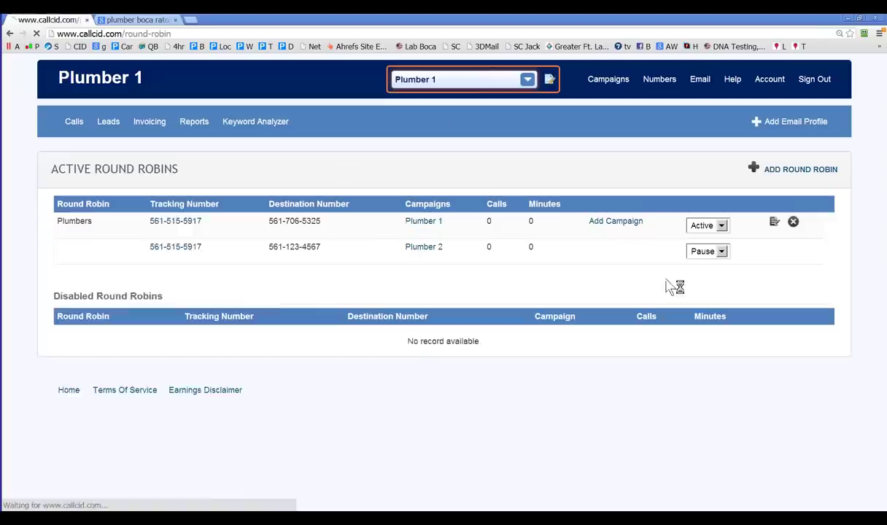
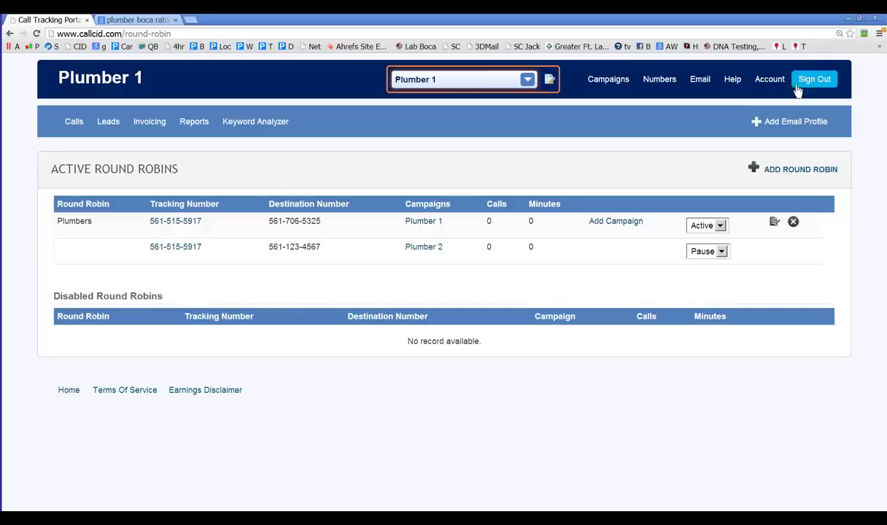
# Step: Show the Help menu's FAQ, Tutorials, Manual and Support links
pyautogui.moveTo(732, 86)
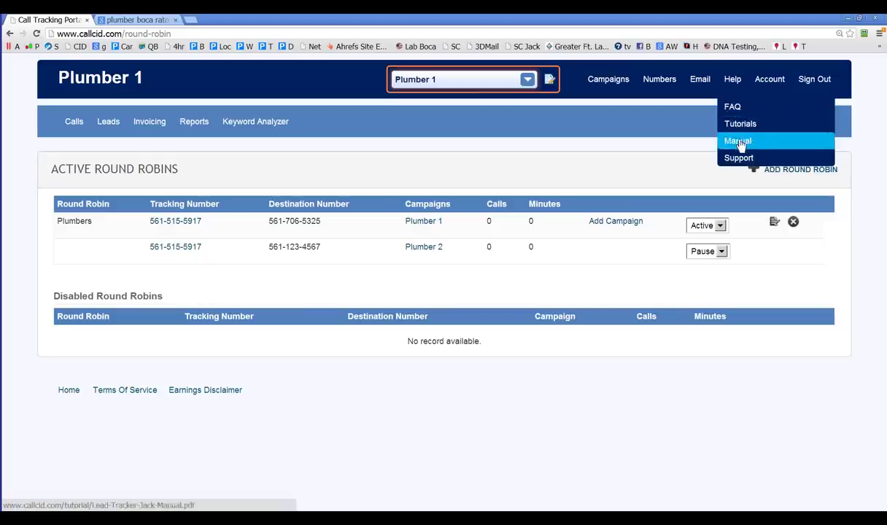
# Step: In the FAQ, expand 'Lead Fee Schedule Serivcemagic' to show its PDF link, then return to the top
pyautogui.click(735, 108)
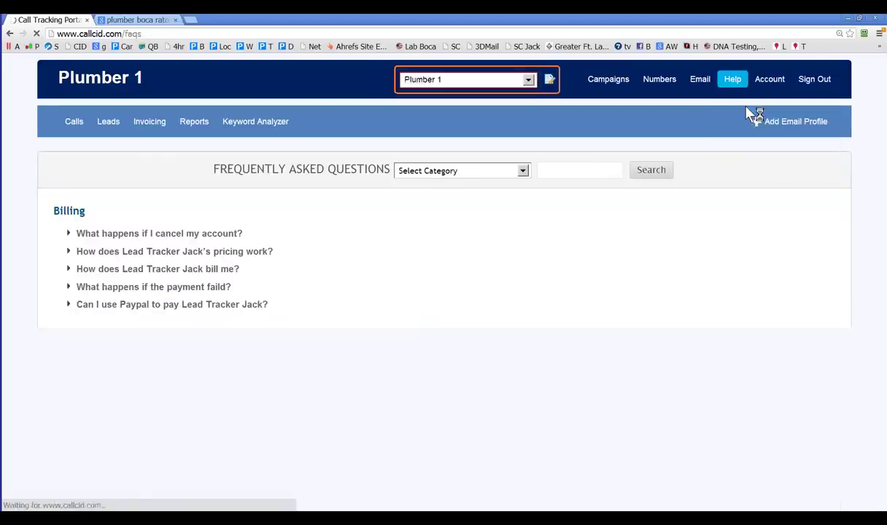
pyautogui.scroll(-1, 453, 270)
pyautogui.scroll(-1, 357, 369)
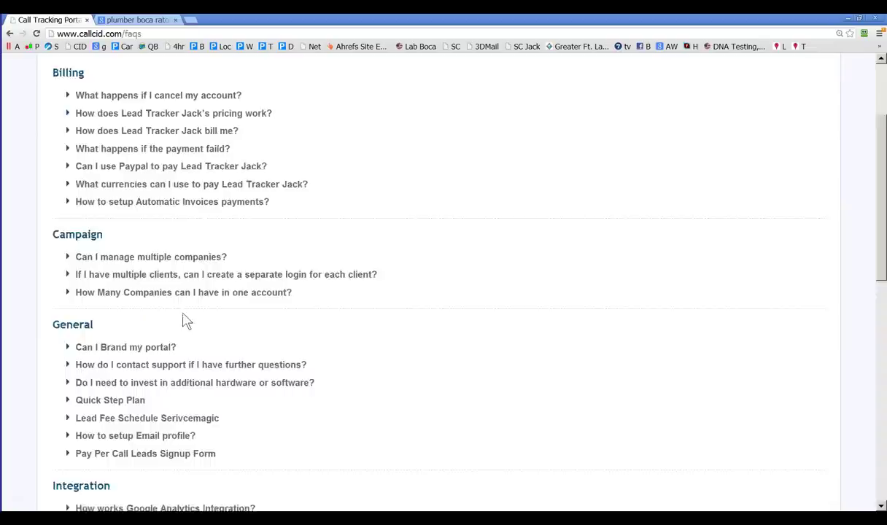
pyautogui.scroll(-1, 186, 321)
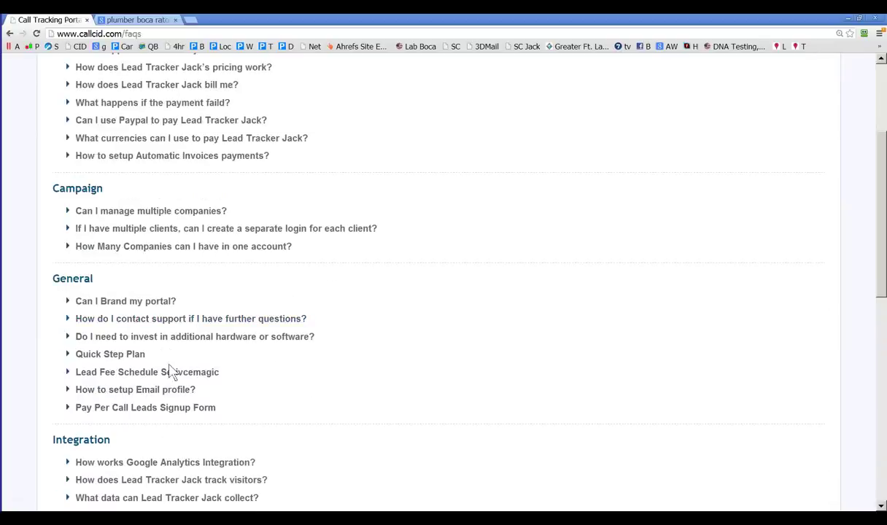
pyautogui.click(178, 375)
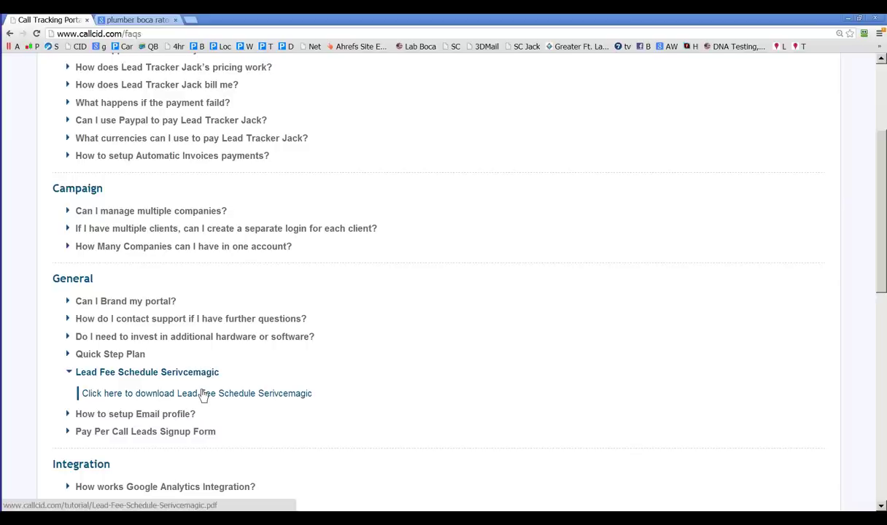
pyautogui.scroll(3, 301, 170)
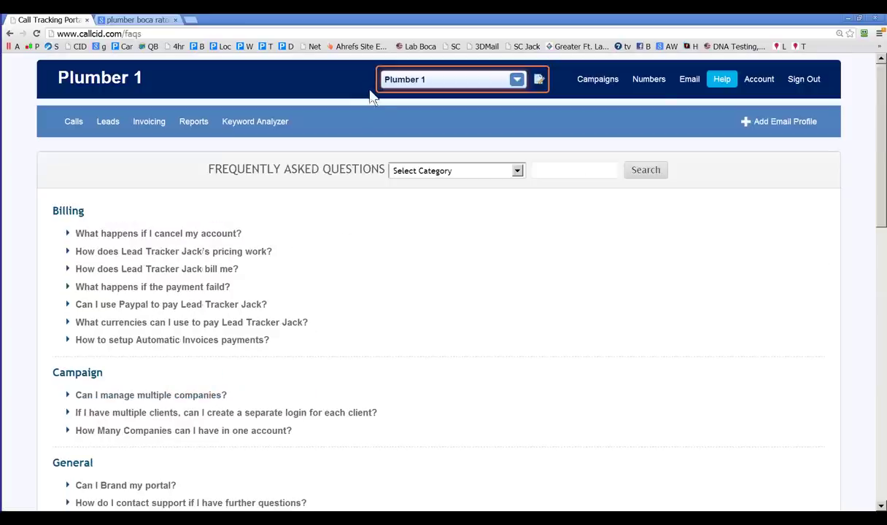
# Step: List all tracking numbers, then start a new tracking number for Plumber 1 with Default source
pyautogui.moveTo(756, 86)
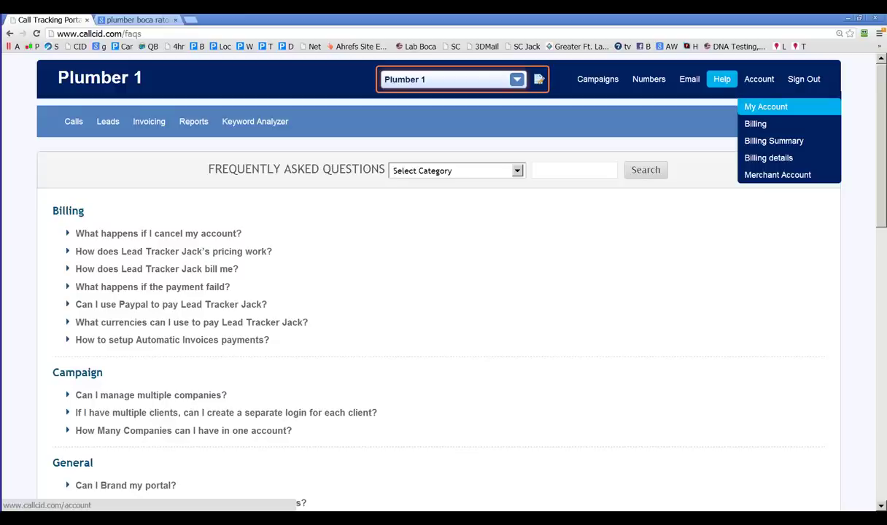
pyautogui.moveTo(649, 79)
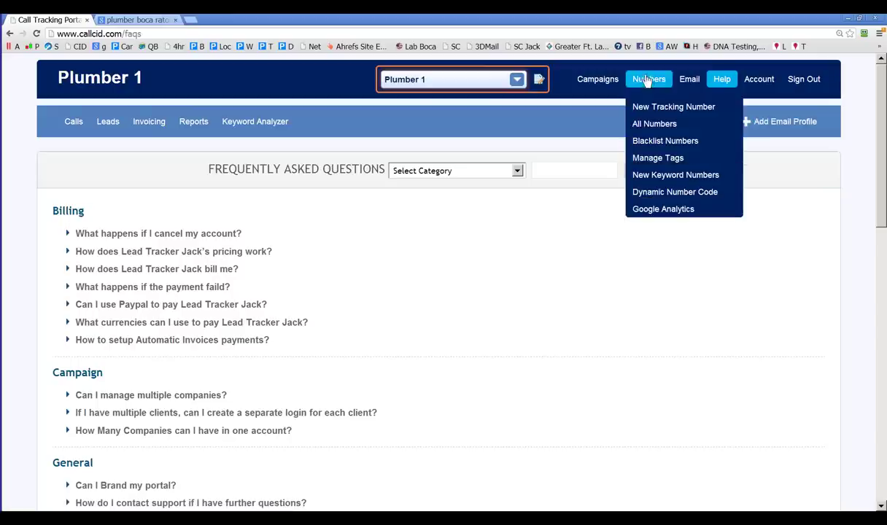
pyautogui.click(638, 124)
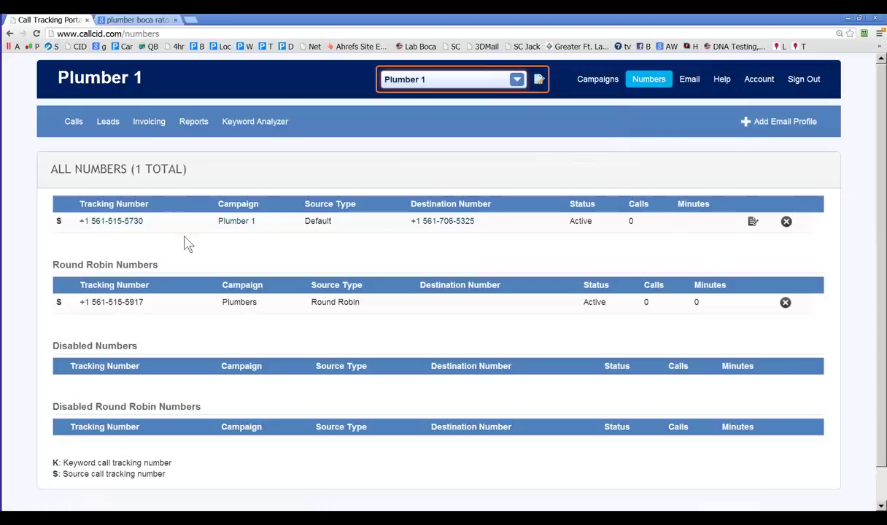
pyautogui.moveTo(649, 80)
pyautogui.click(656, 106)
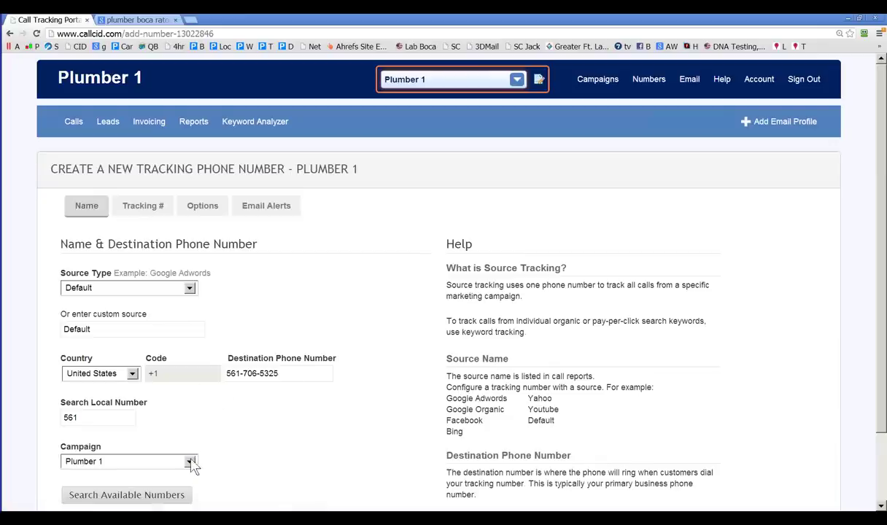
# Step: Search for available local tracking numbers matching 561 for Plumber 1
pyautogui.click(166, 497)
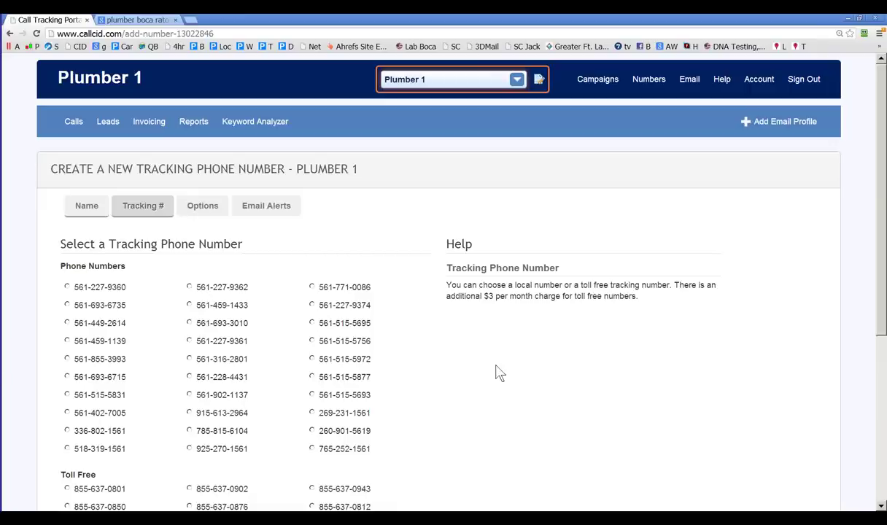
# Step: Return to the Tracking # search with 5, 6, 1 in Contains and United States selected
pyautogui.scroll(-3, 471, 351)
pyautogui.click(240, 452)
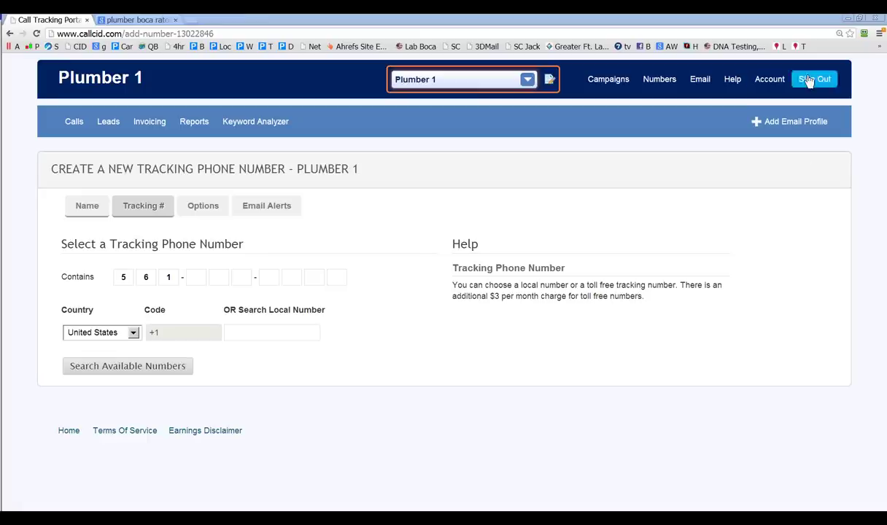
pyautogui.click(779, 81)
# Step: Open Billing Details and highlight the $5 Price Per Company Per Month line
pyautogui.click(764, 124)
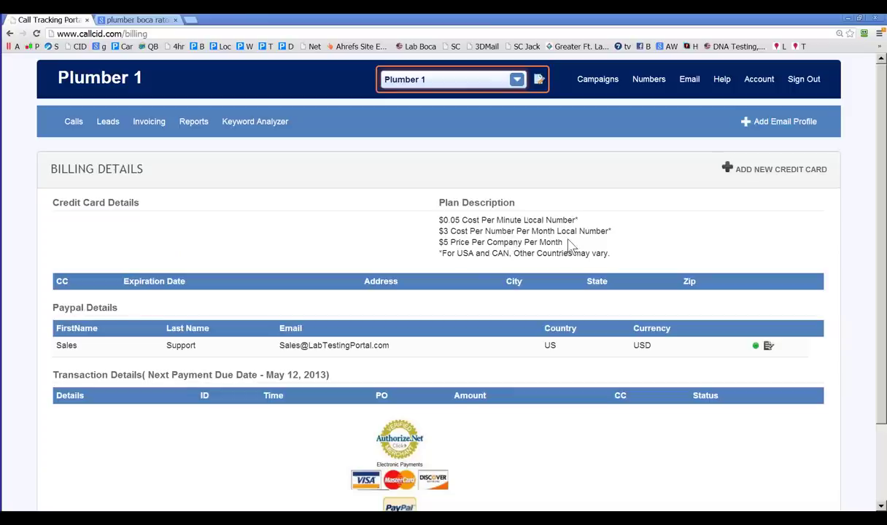
pyautogui.moveTo(564, 242); pyautogui.dragTo(441, 242)
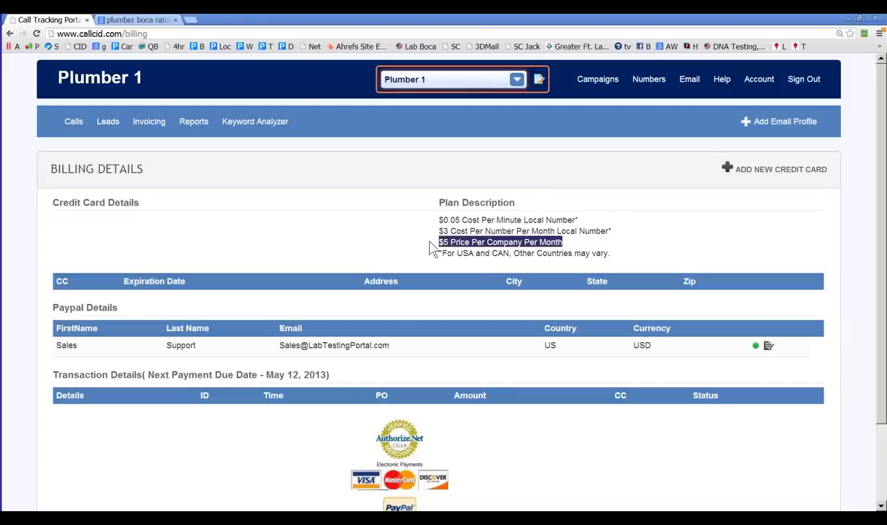